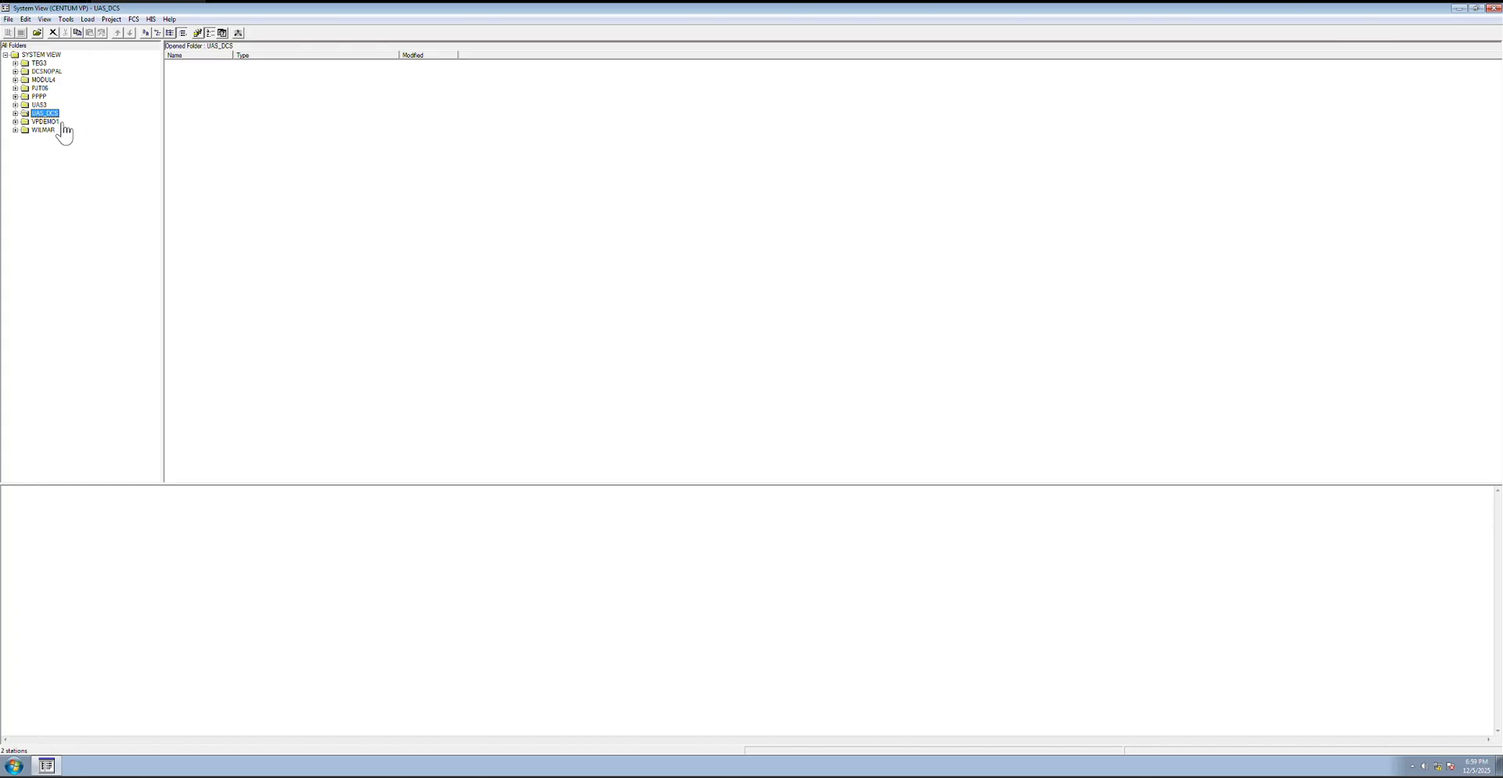
click(42, 54)
right_click(43, 54)
mouse_move(74, 54)
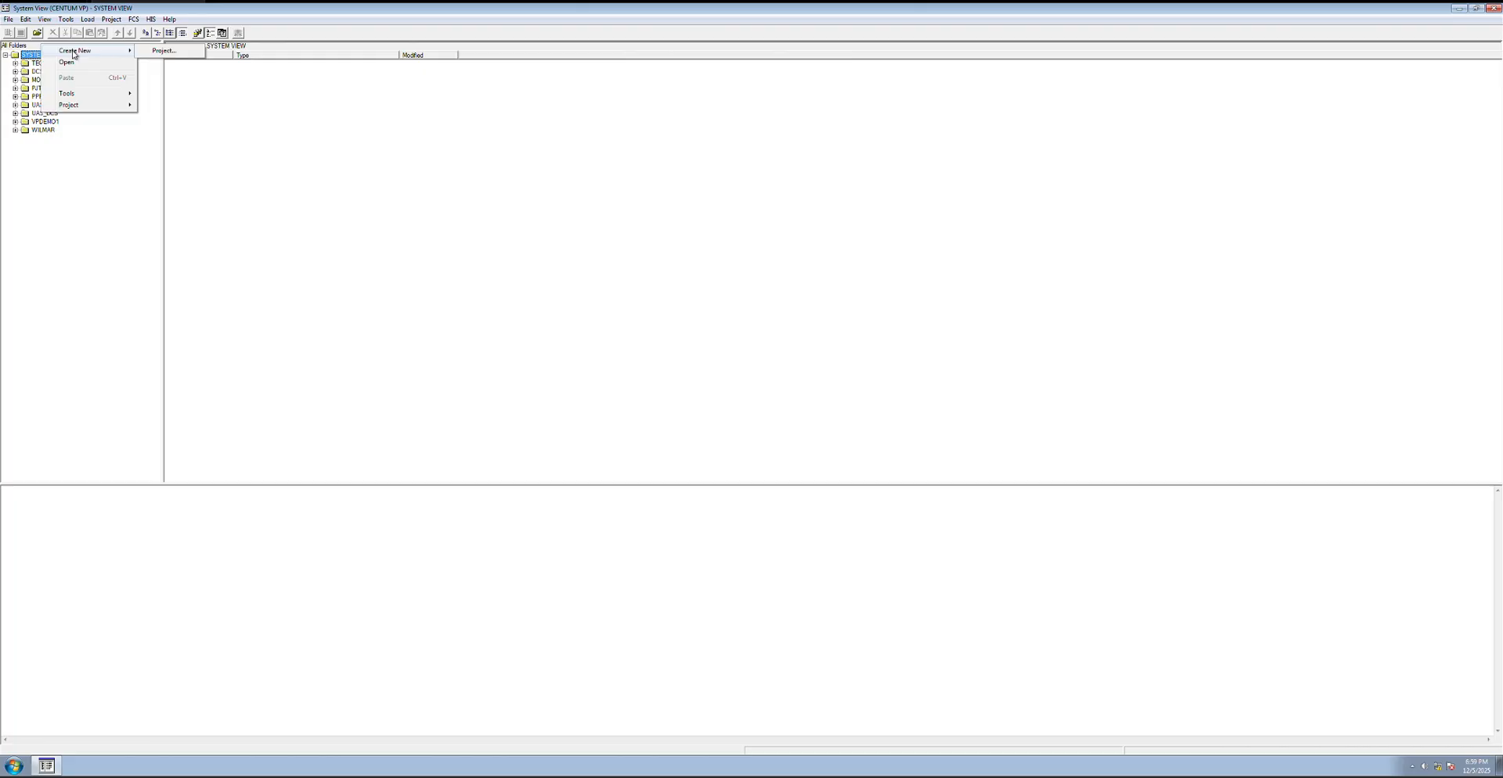
click(162, 51)
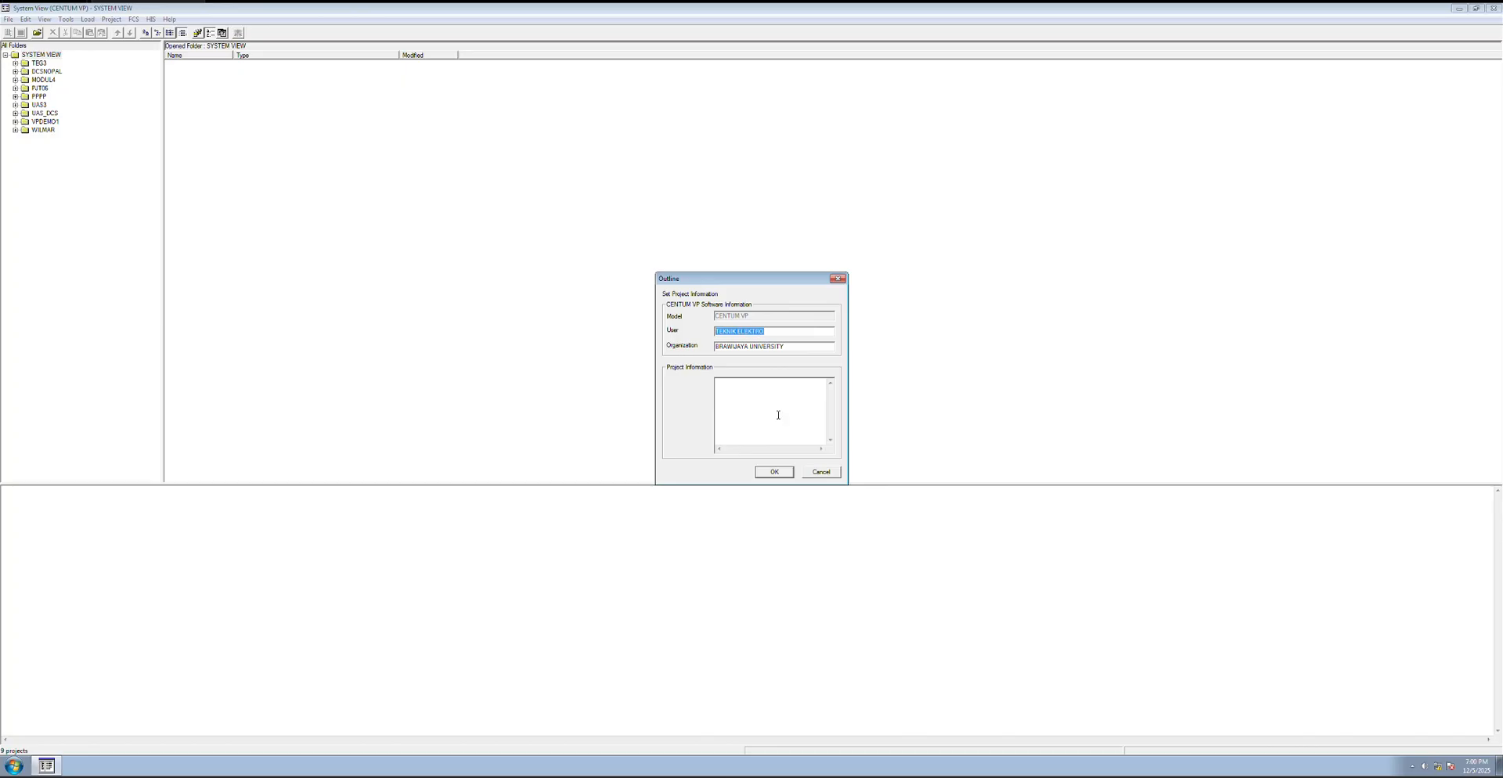
click(837, 280)
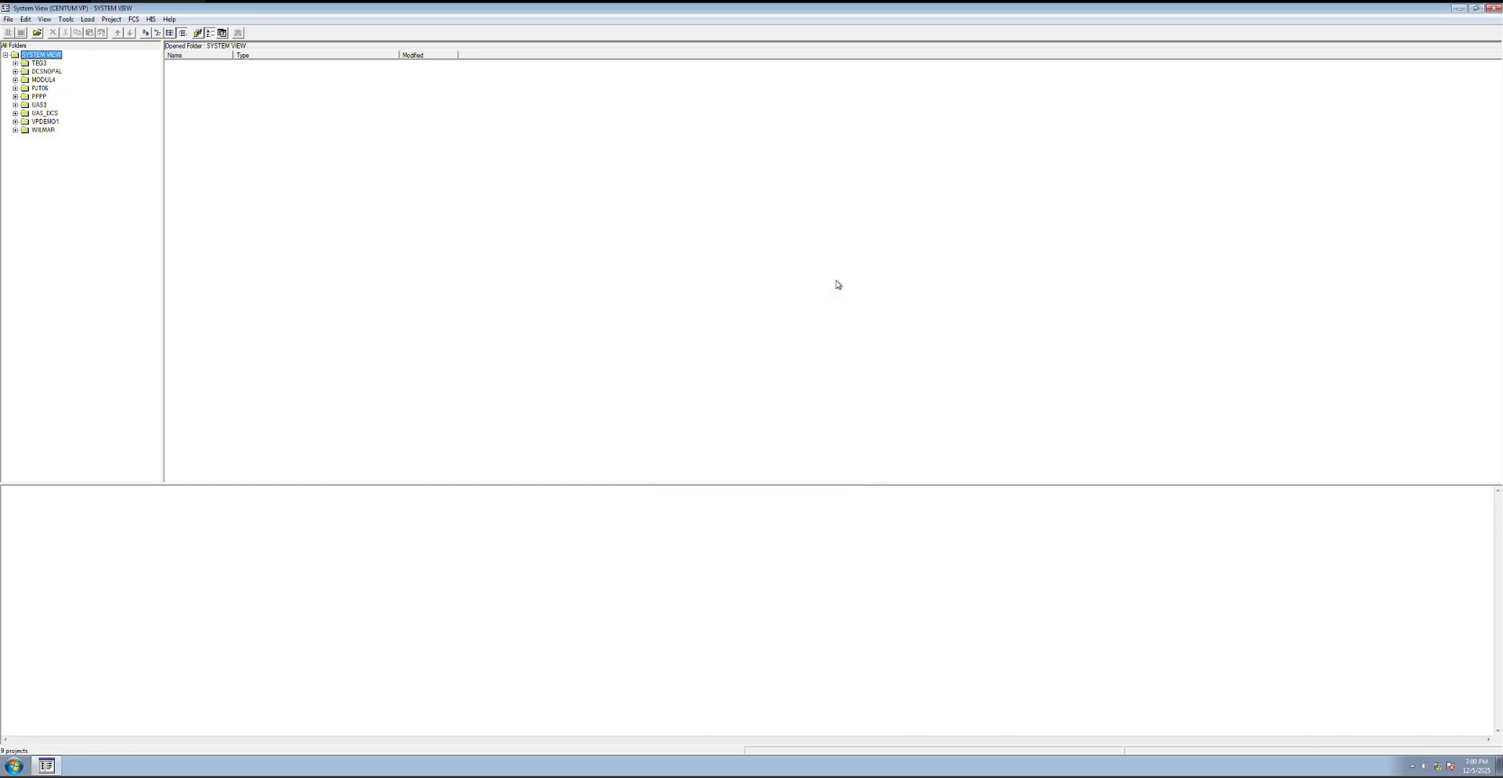
- Expand the UAS_DCS project and its FCS0101 station to show the station's subfolders
click(15, 105)
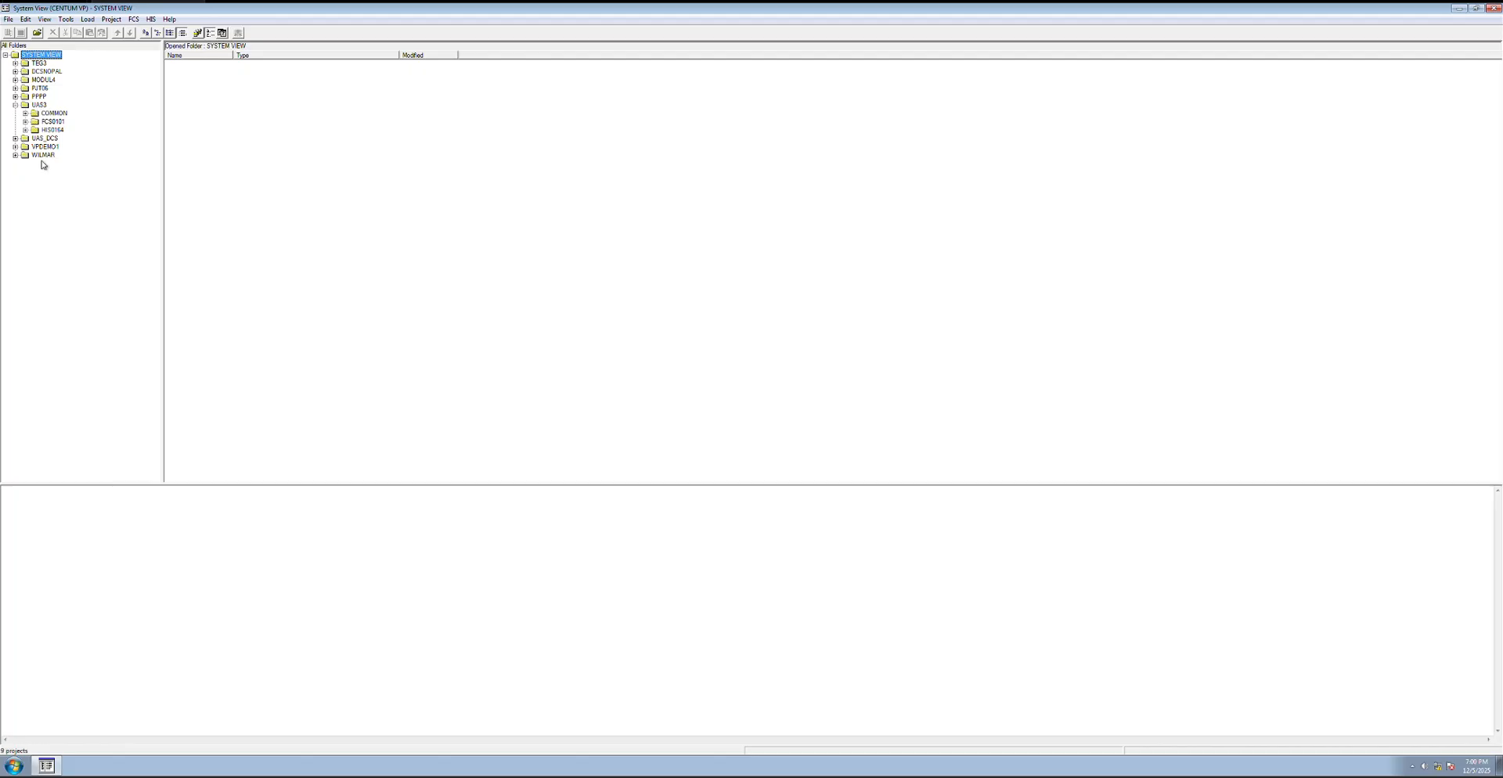
click(16, 105)
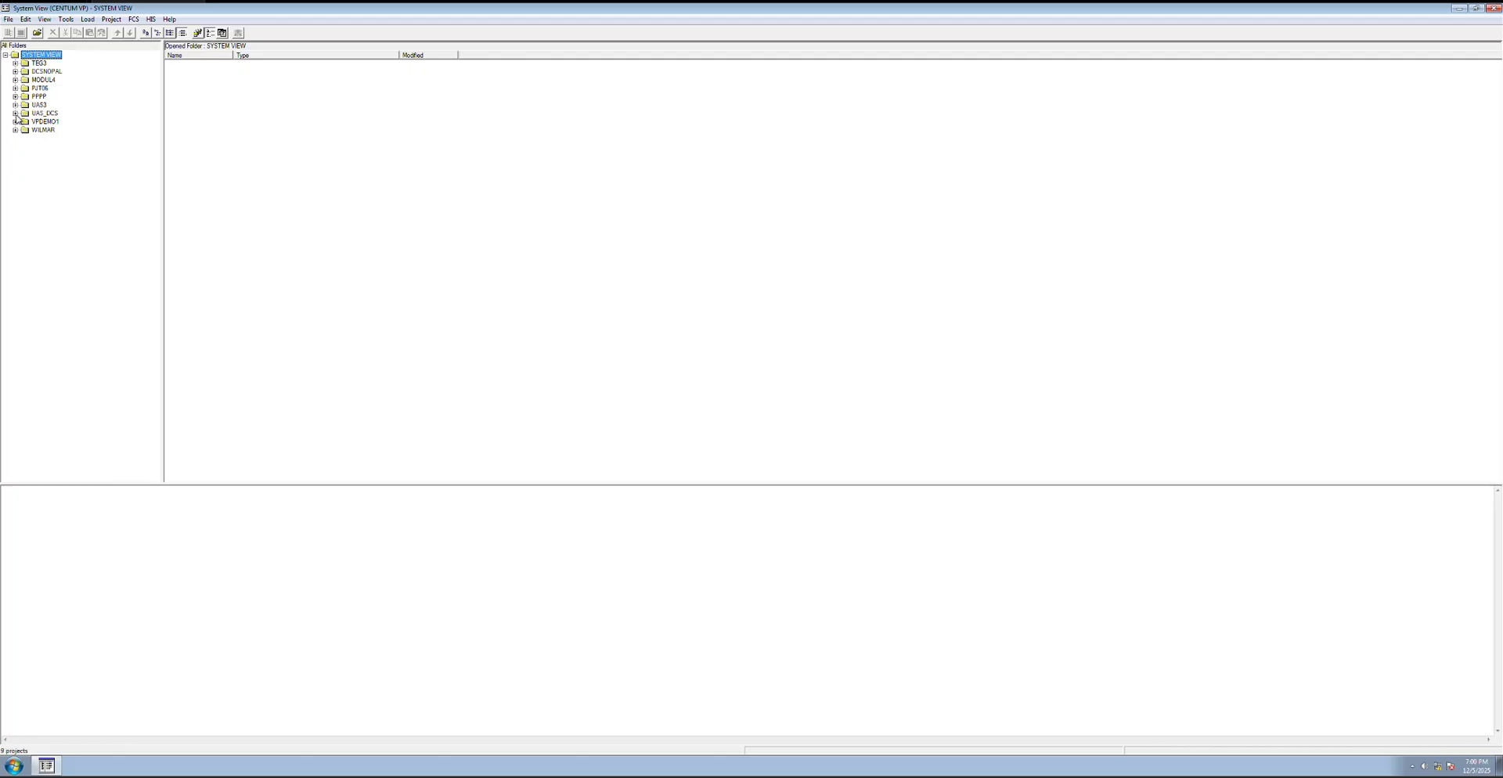
click(16, 113)
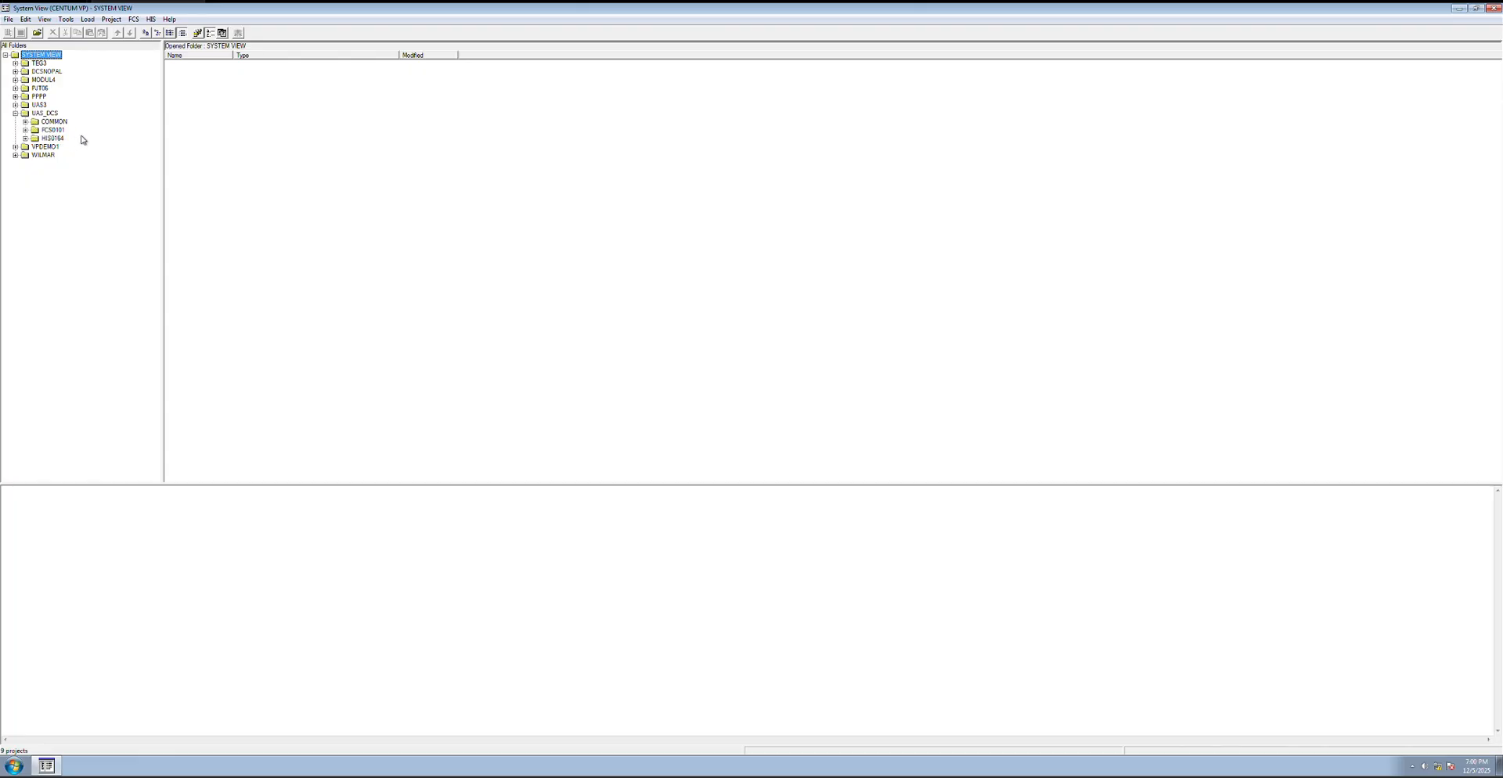
click(25, 130)
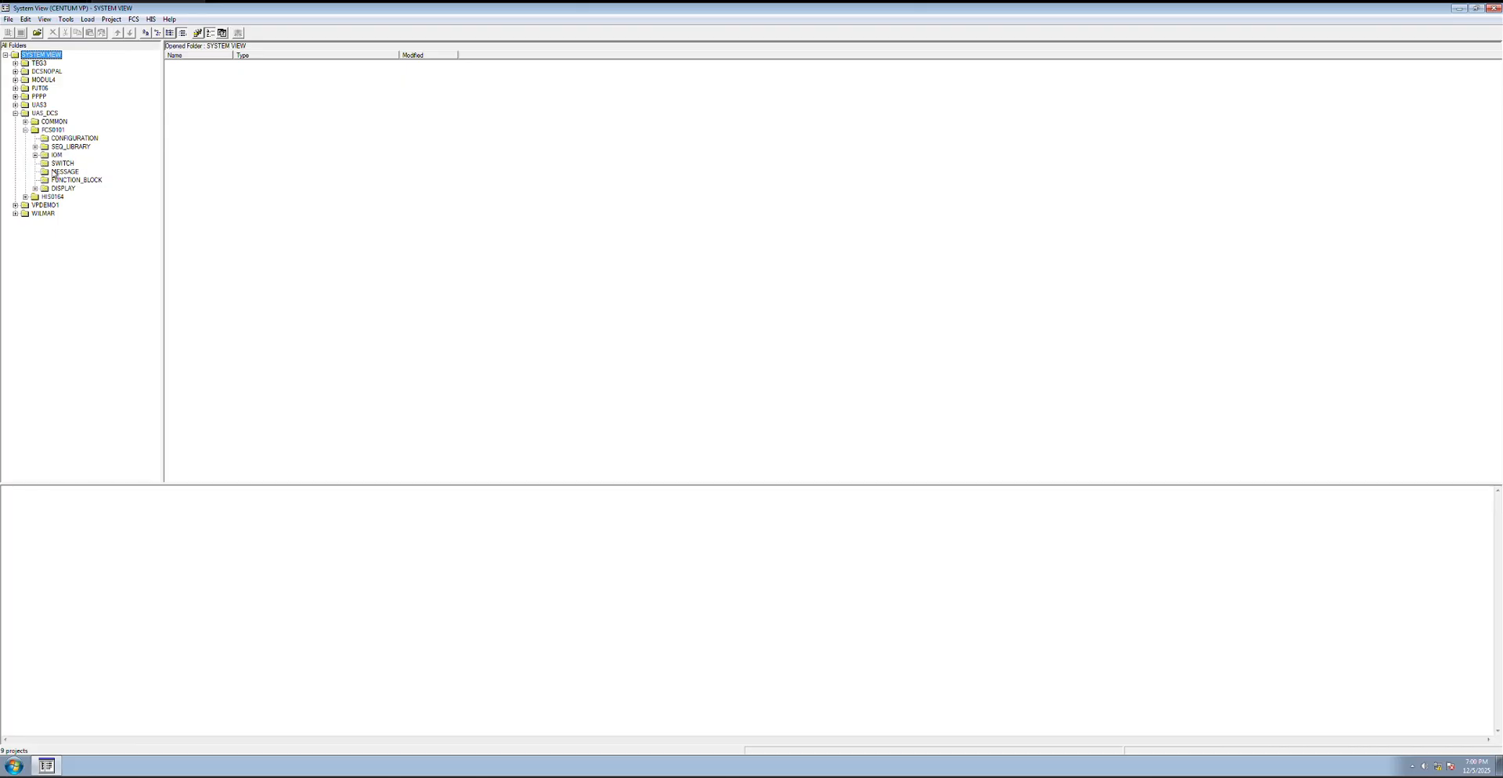
click(56, 155)
right_click(56, 155)
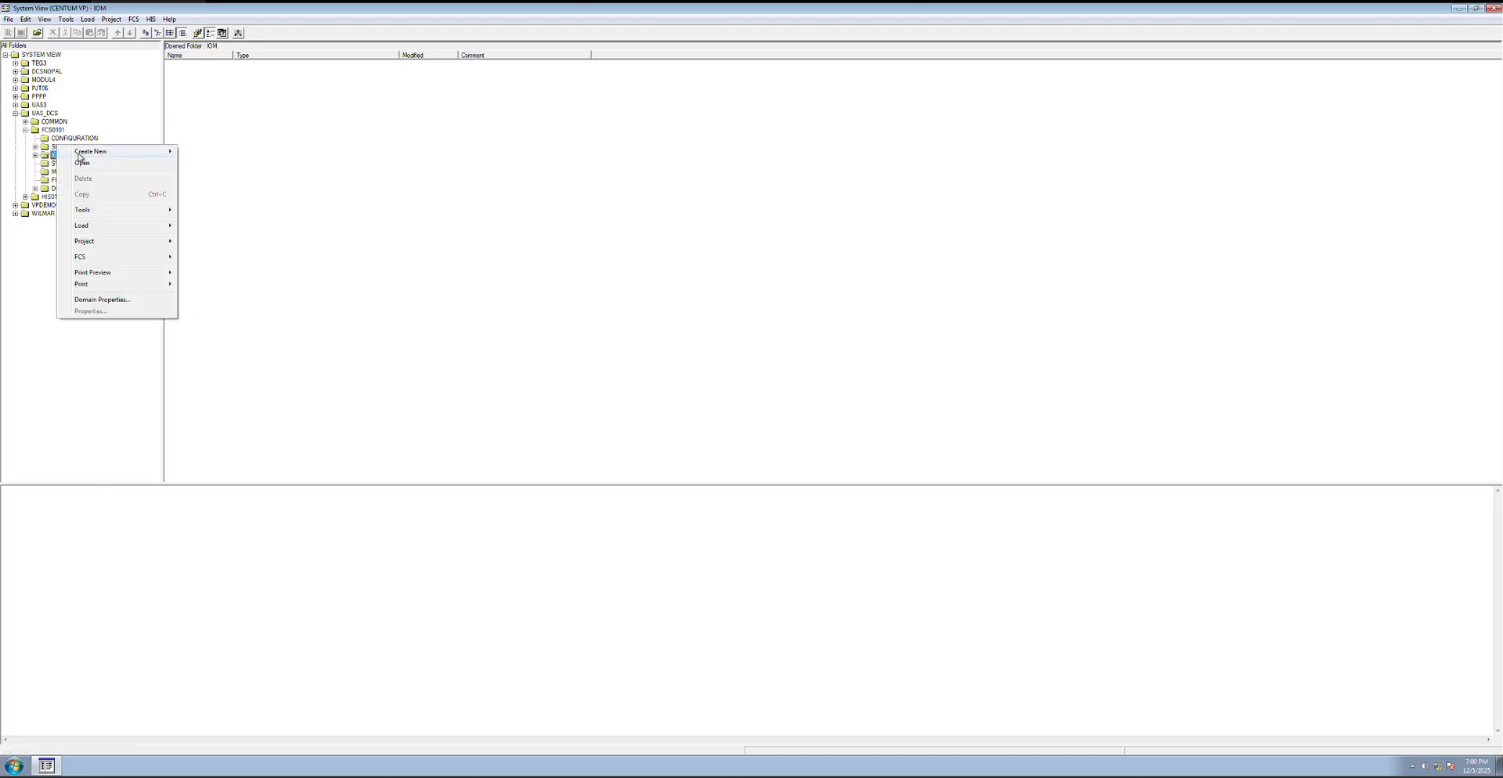
mouse_move(87, 154)
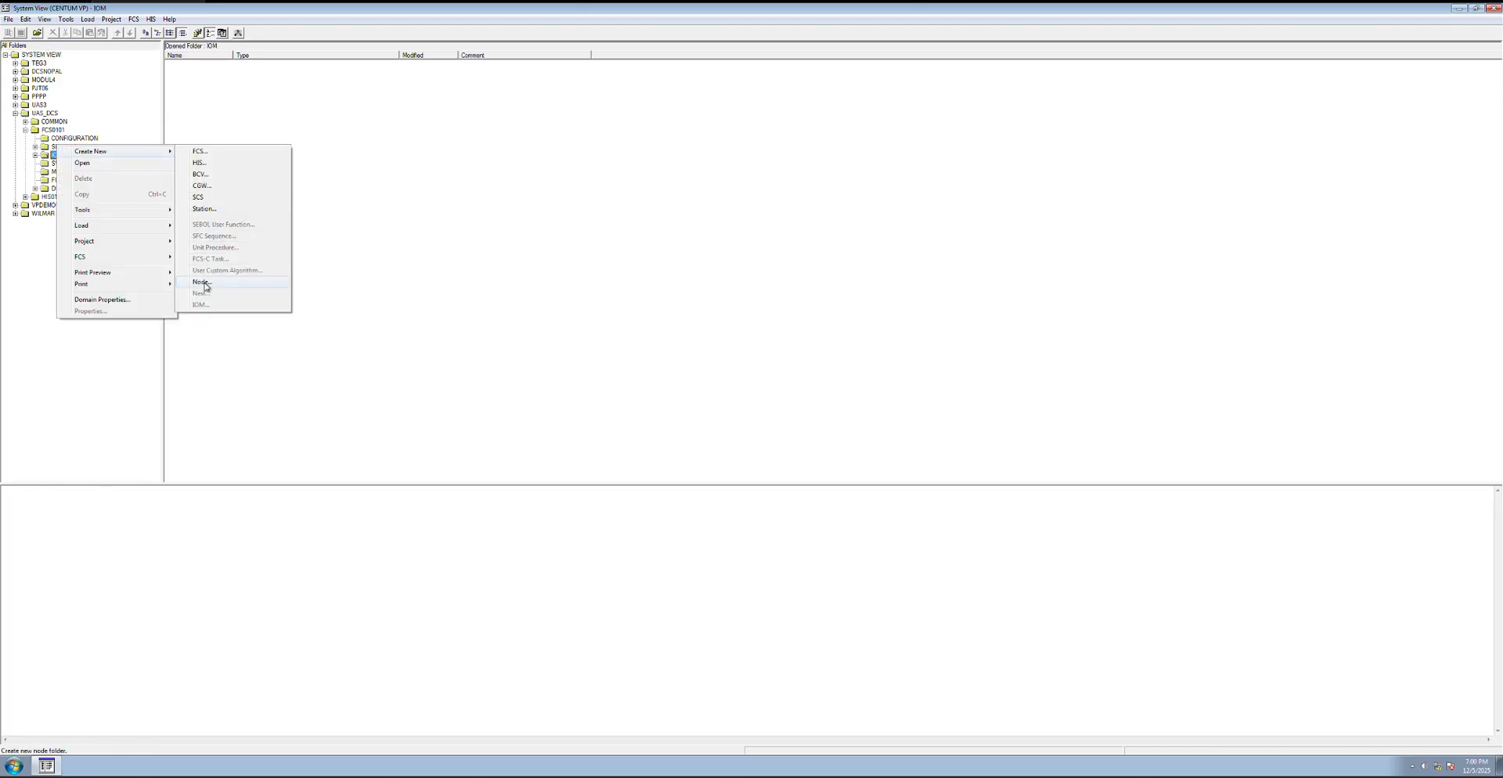
click(327, 219)
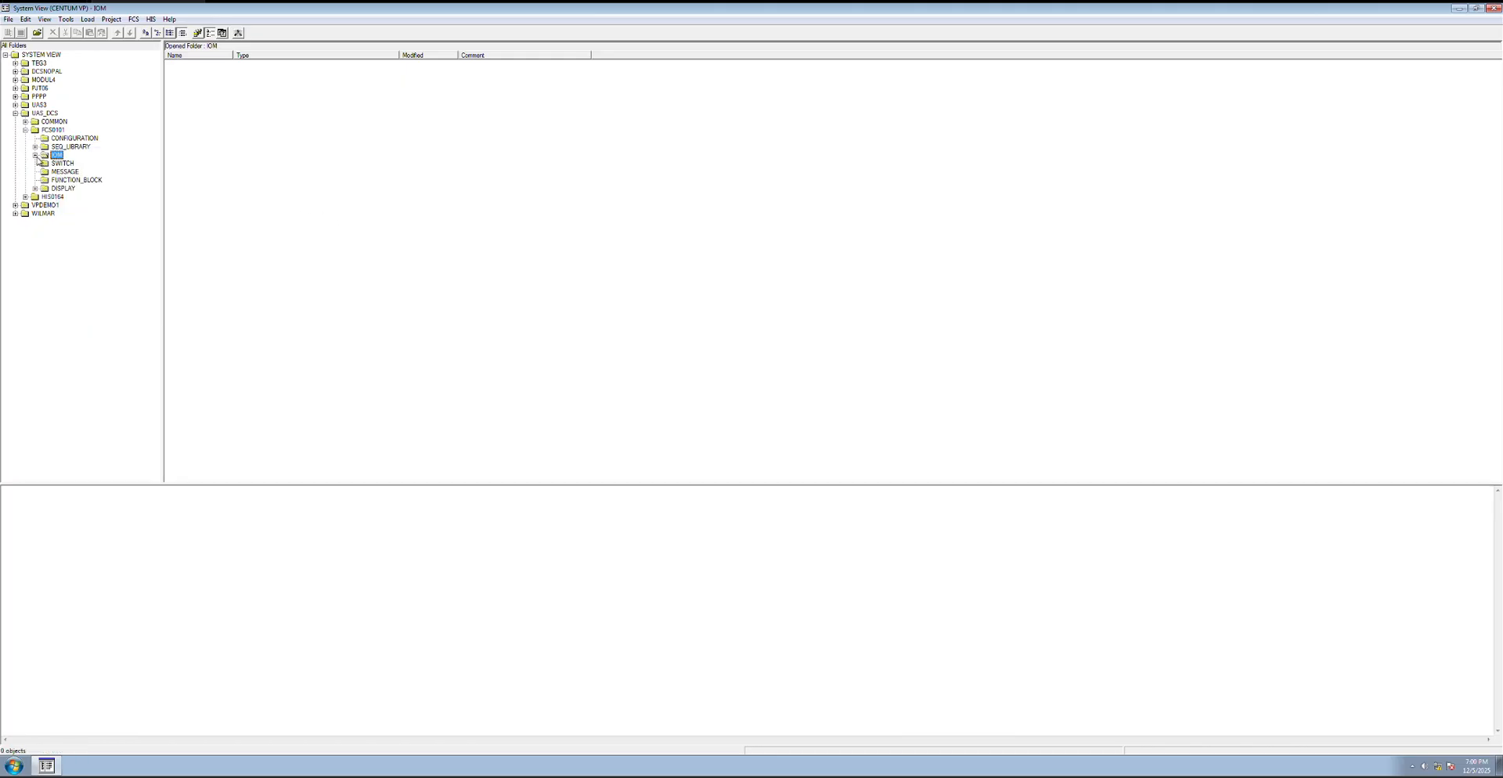
- Open NODE1 in the IOM folder and examine the terminal assignments of the AAI143-H current input module
click(35, 155)
click(72, 164)
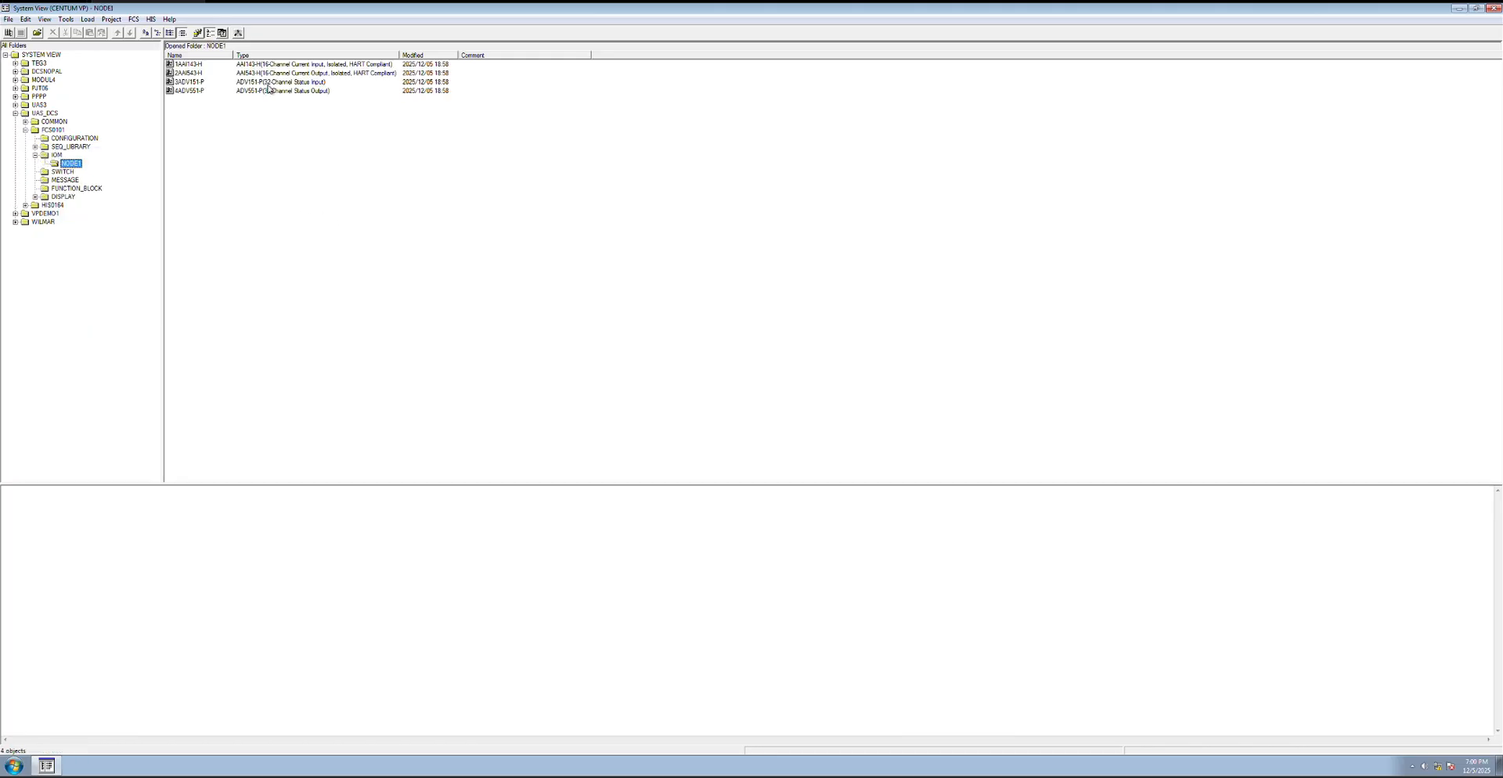
click(236, 69)
double_click(192, 64)
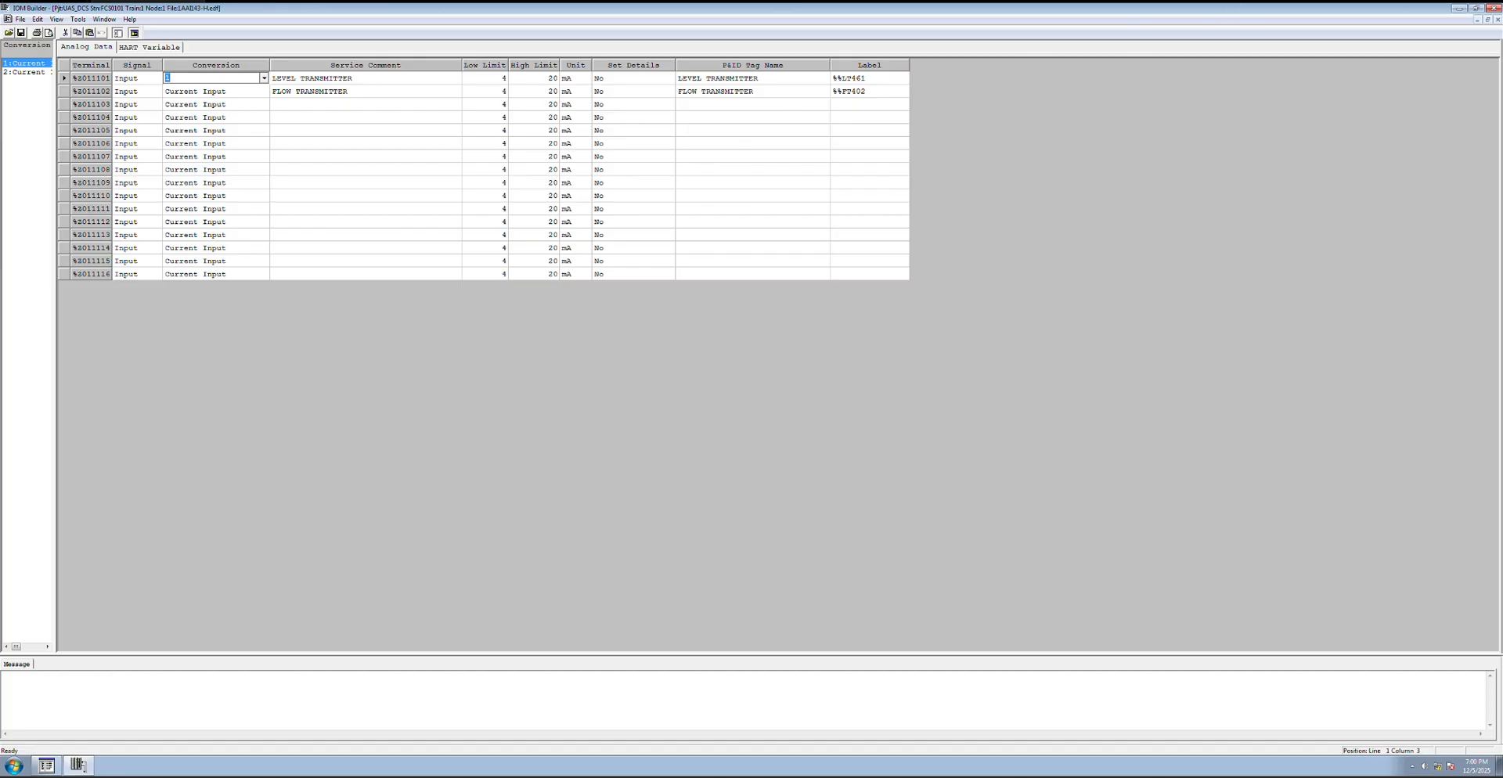
click(1493, 8)
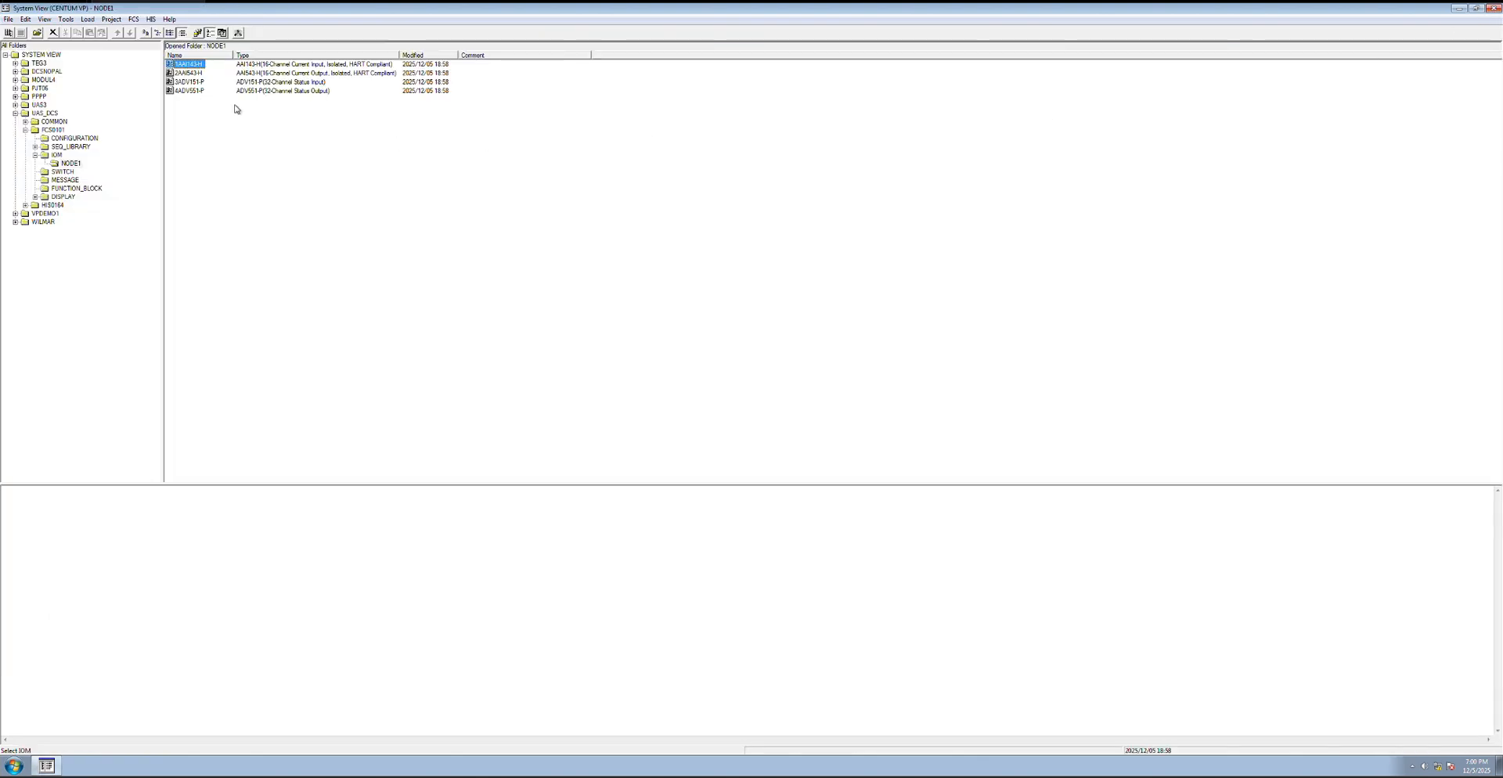
- Examine the terminal assignments of the AAI543-H current output module in NODE1
click(186, 73)
double_click(186, 73)
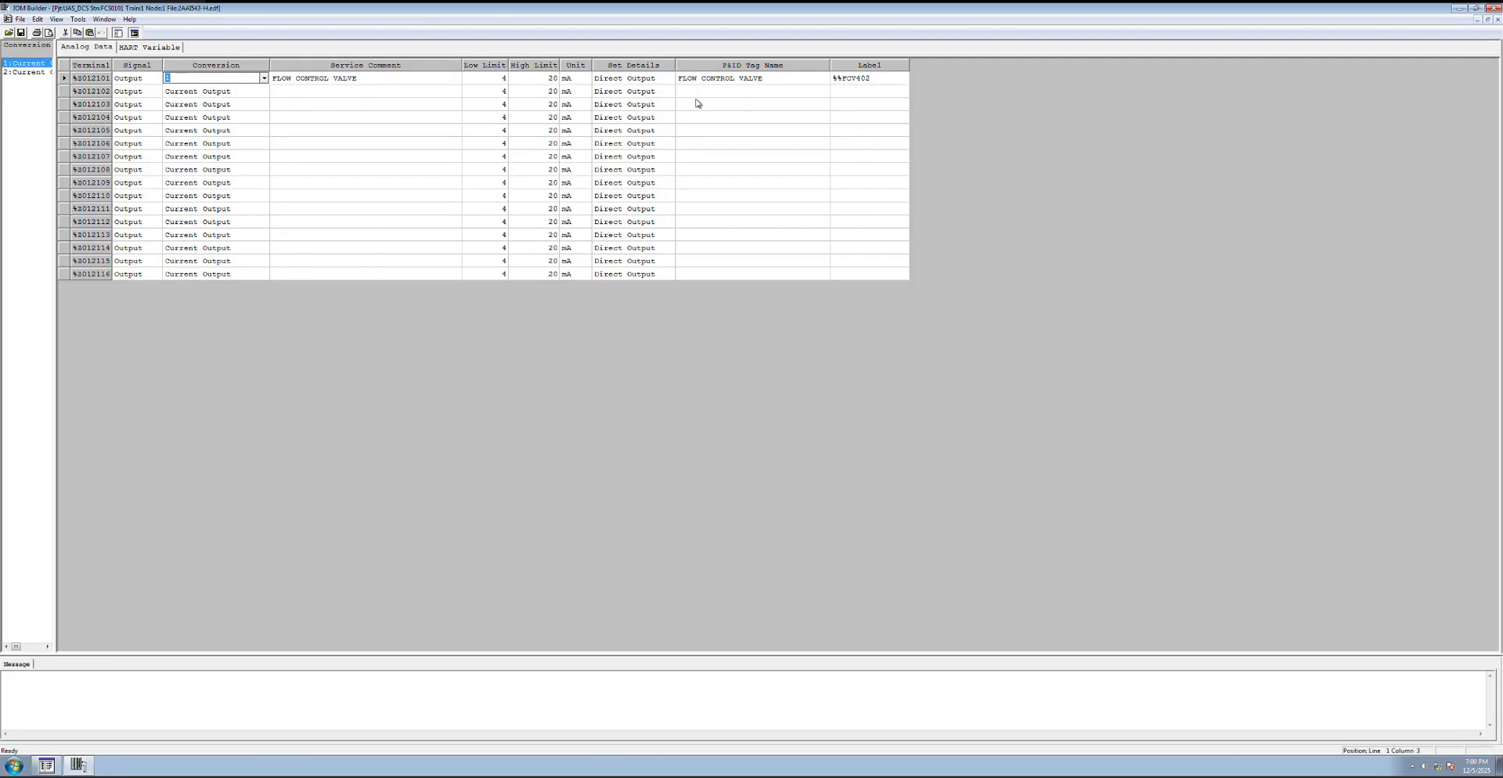
click(1495, 9)
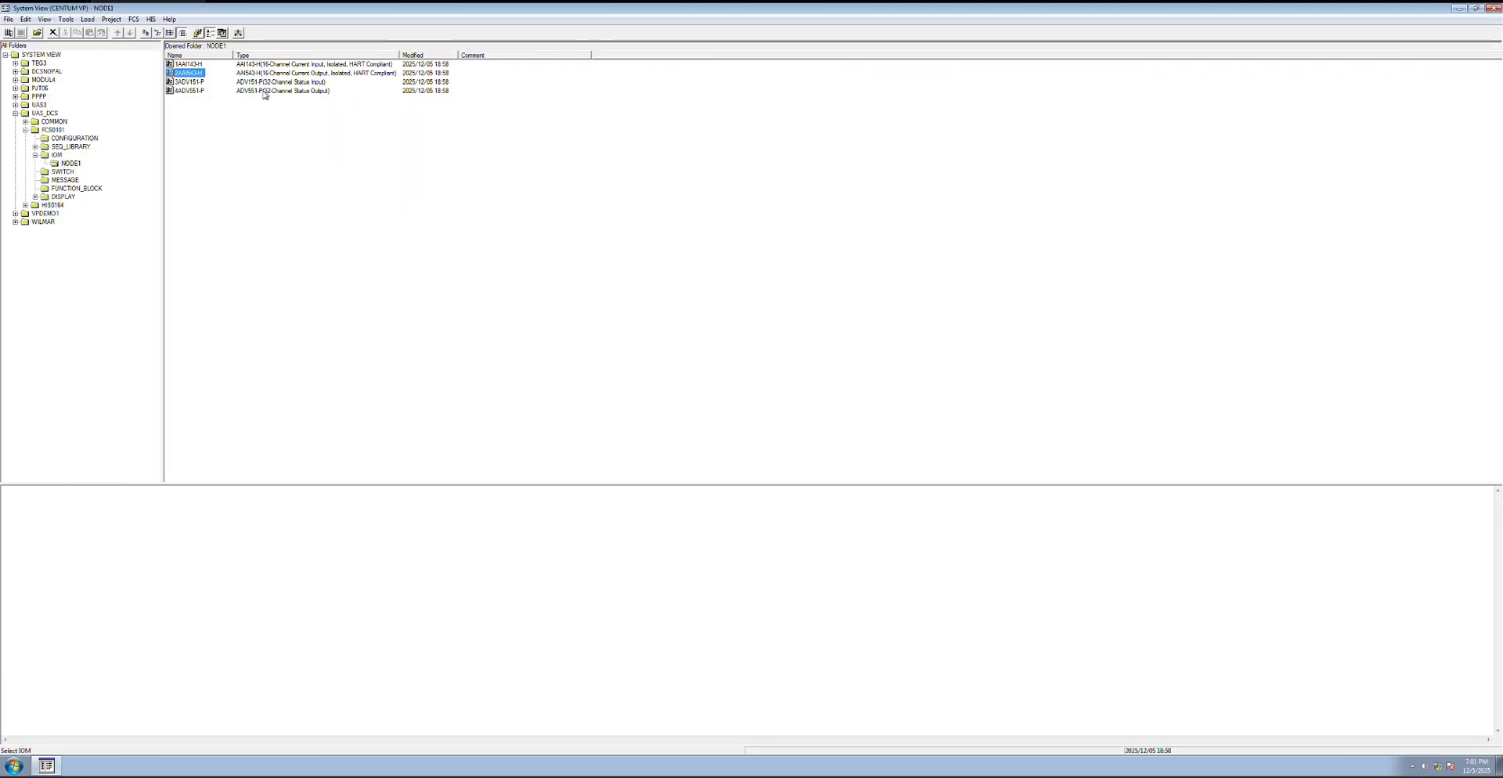
- Examine the tag assignments of the ADV151-P status input and ADV551-P status output modules in NODE1
double_click(186, 82)
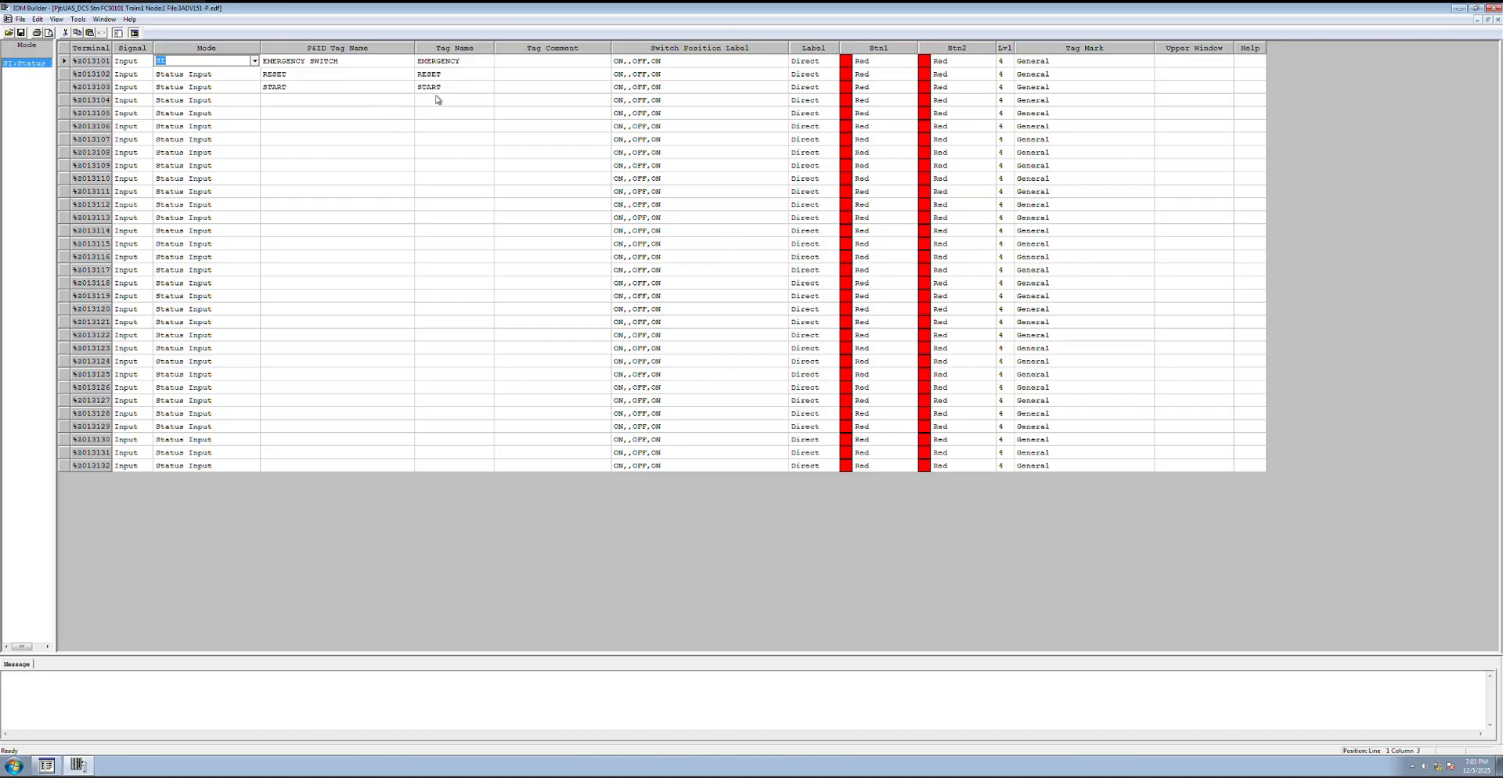
click(1493, 7)
double_click(189, 91)
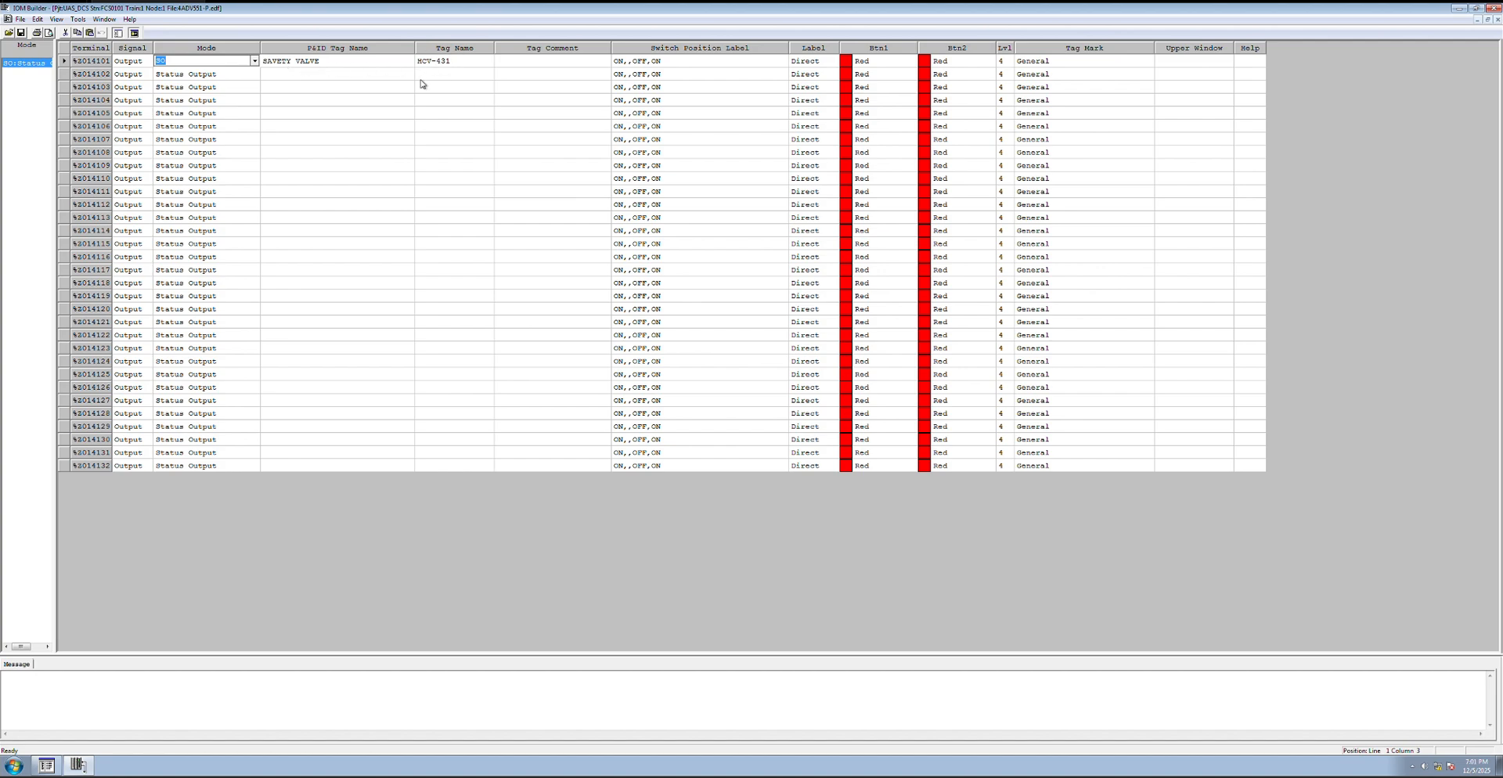
click(1494, 9)
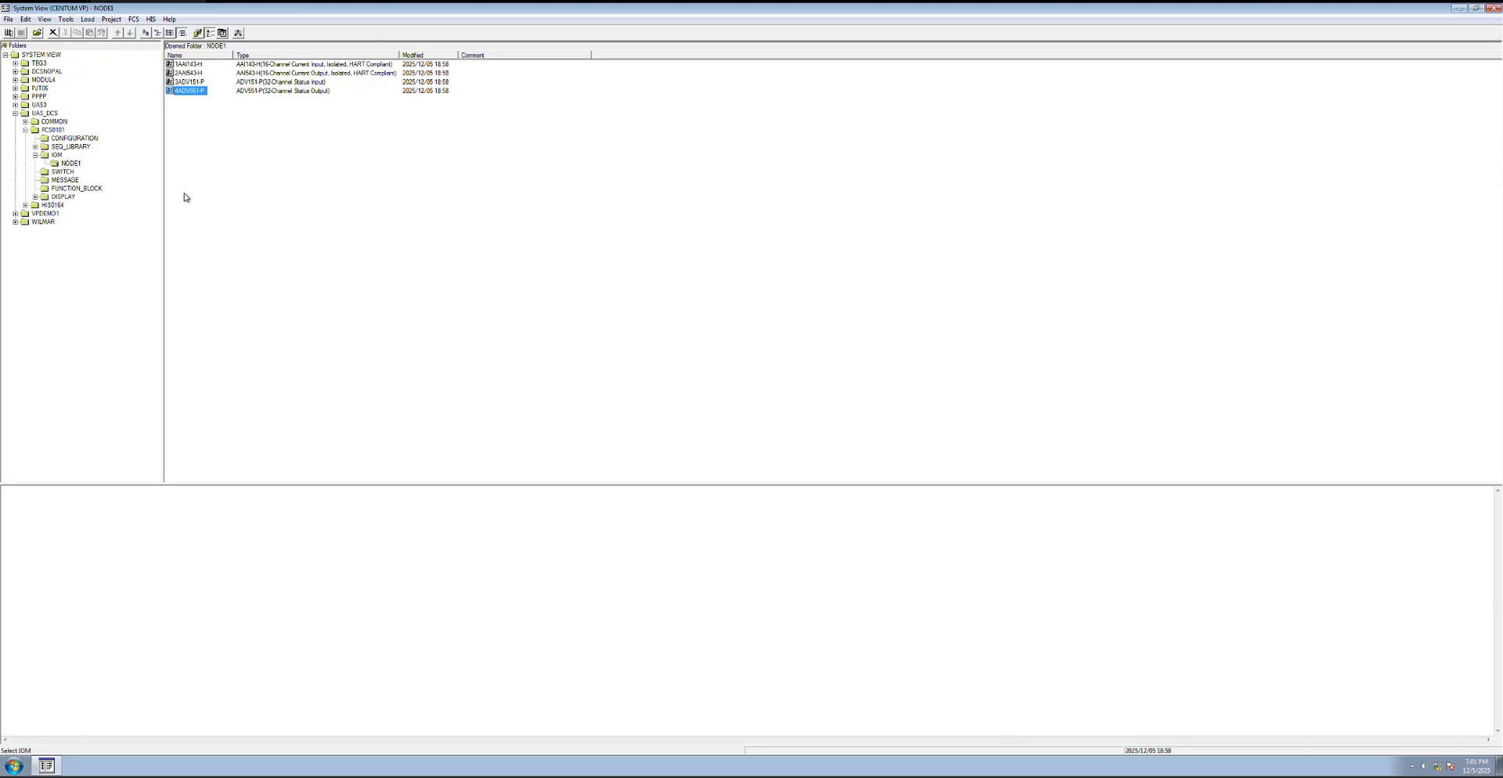
- Open control drawing DR0001 from the FUNCTION_BLOCK folder of FCS0101
click(72, 189)
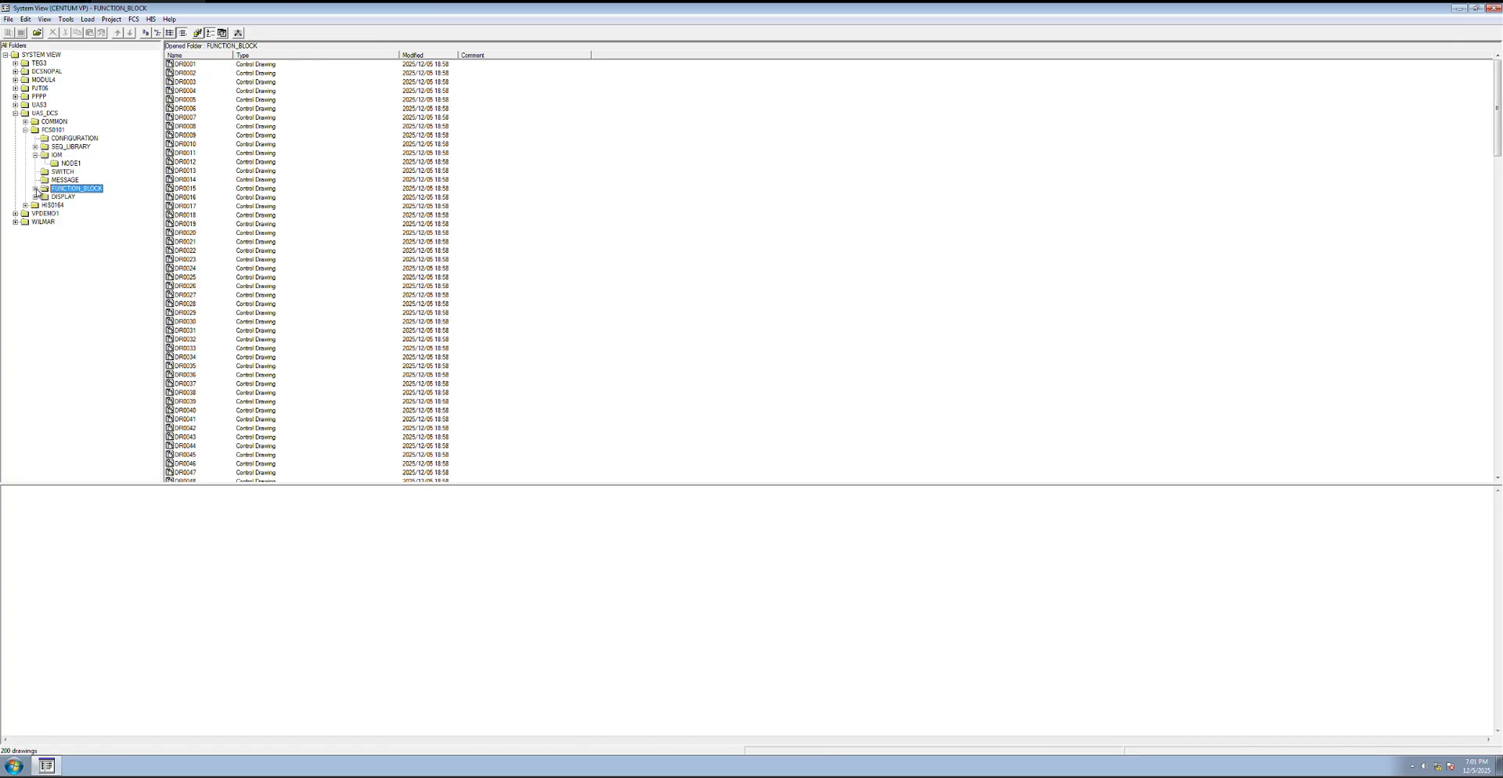
click(36, 190)
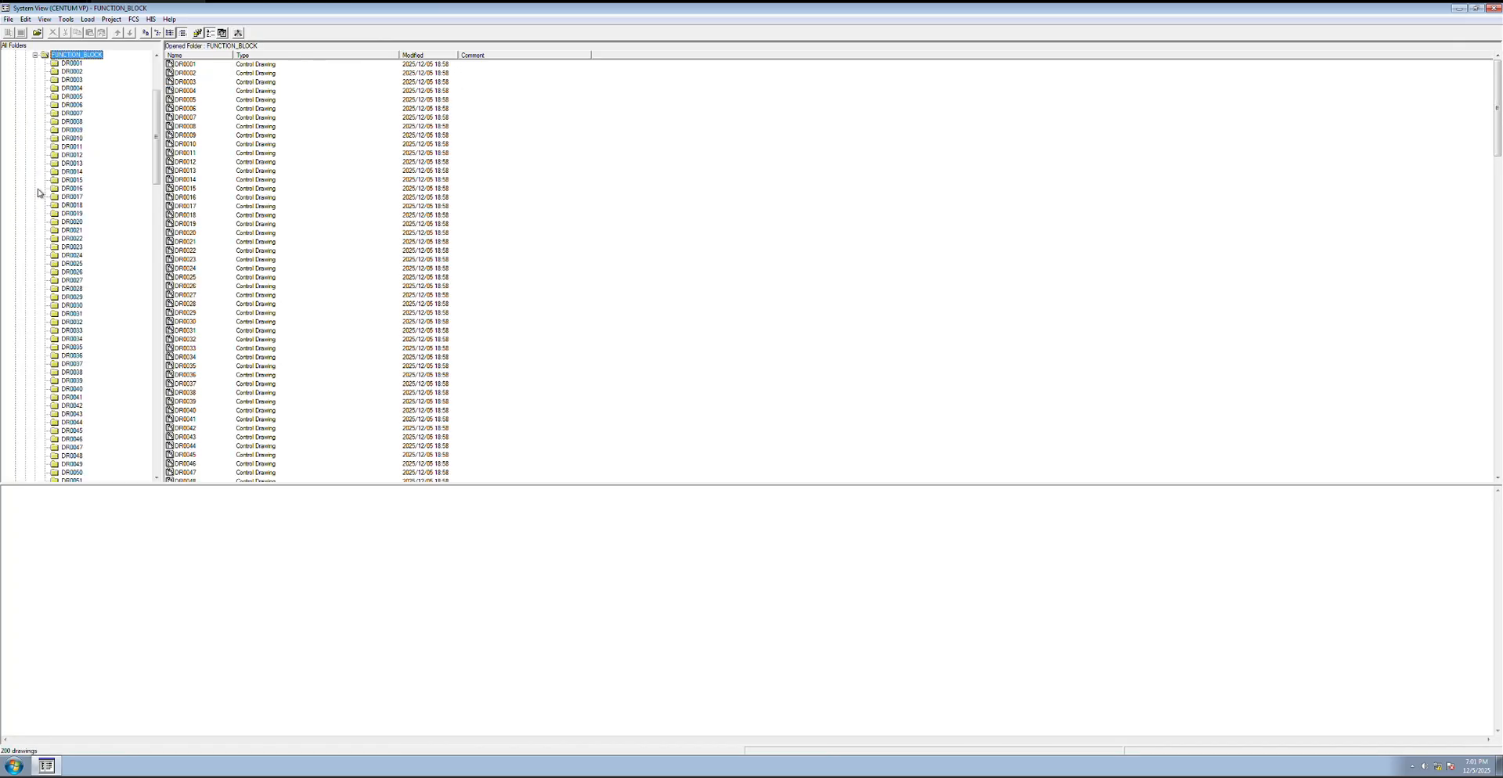
click(34, 55)
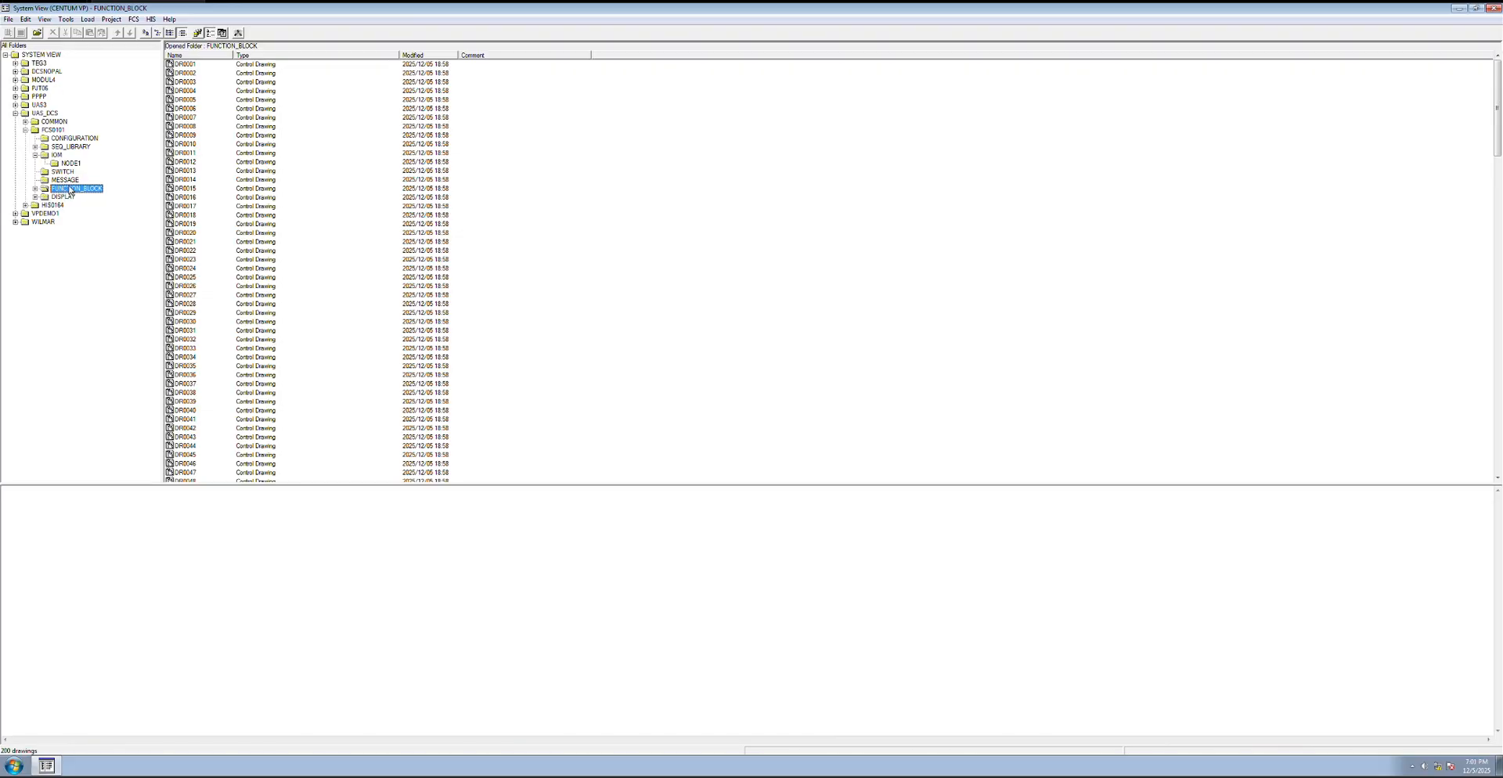
click(188, 64)
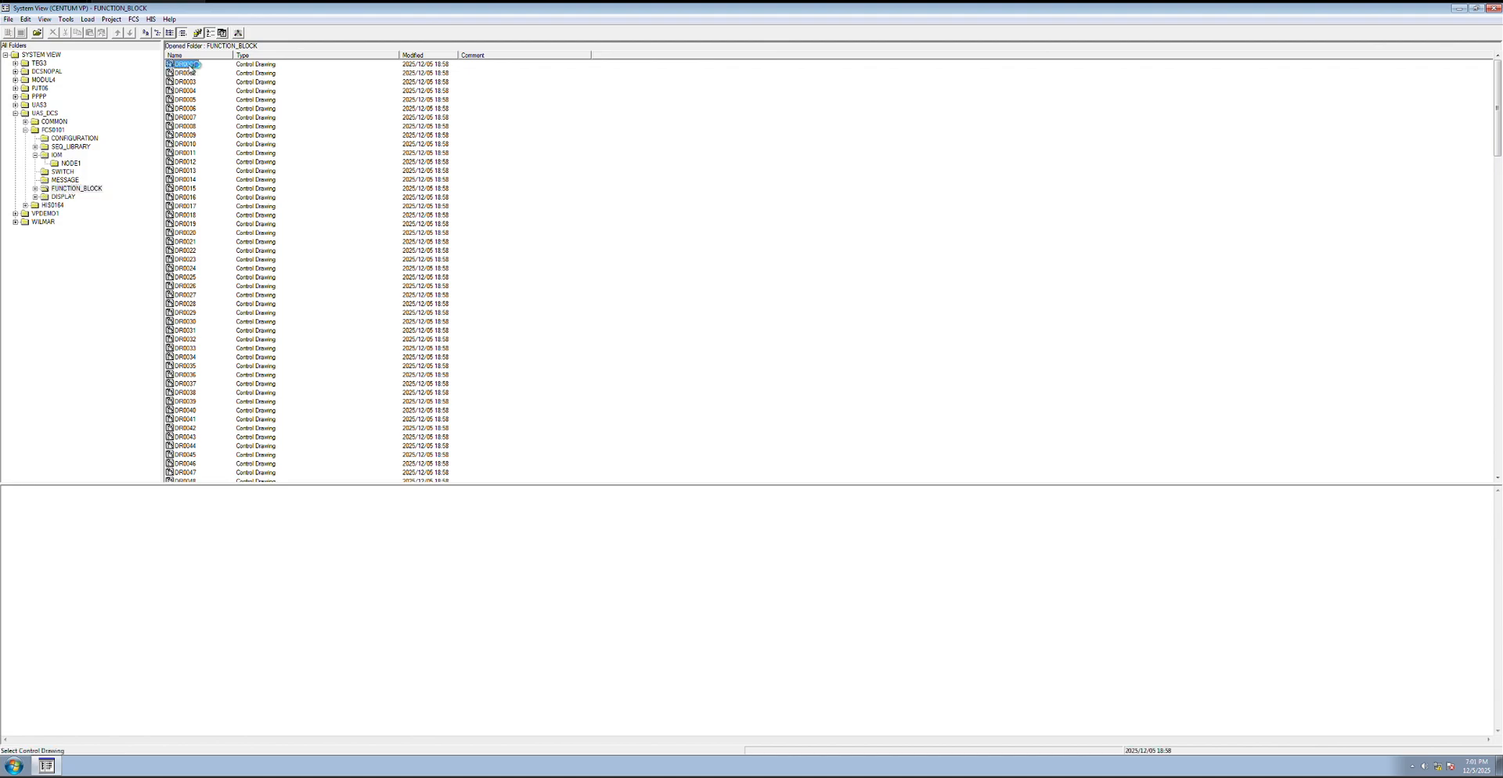
double_click(188, 64)
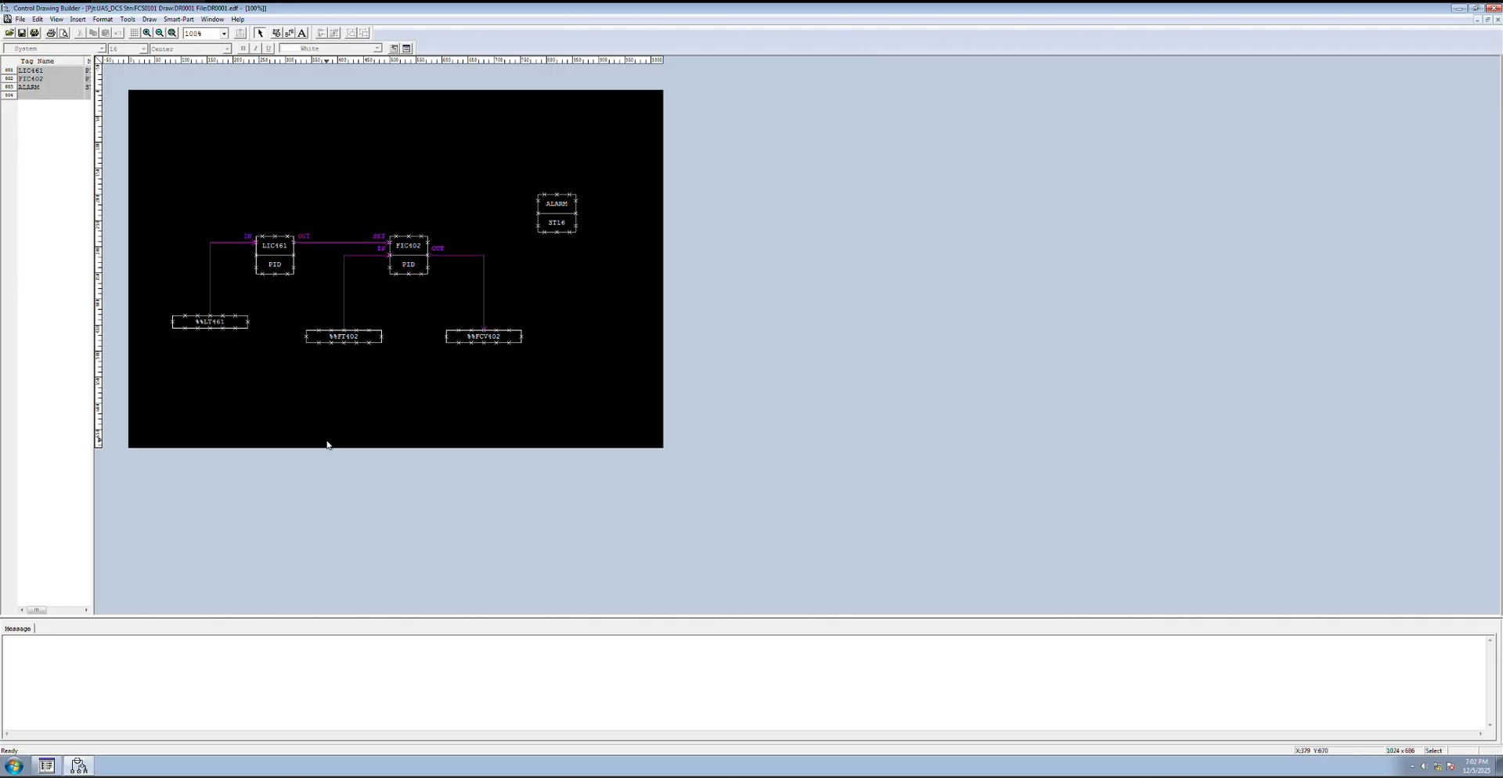
- Open the ALARM block's sequence table for detail editing, maximize it, and enlarge the condition area to show all condition rows
right_click(554, 213)
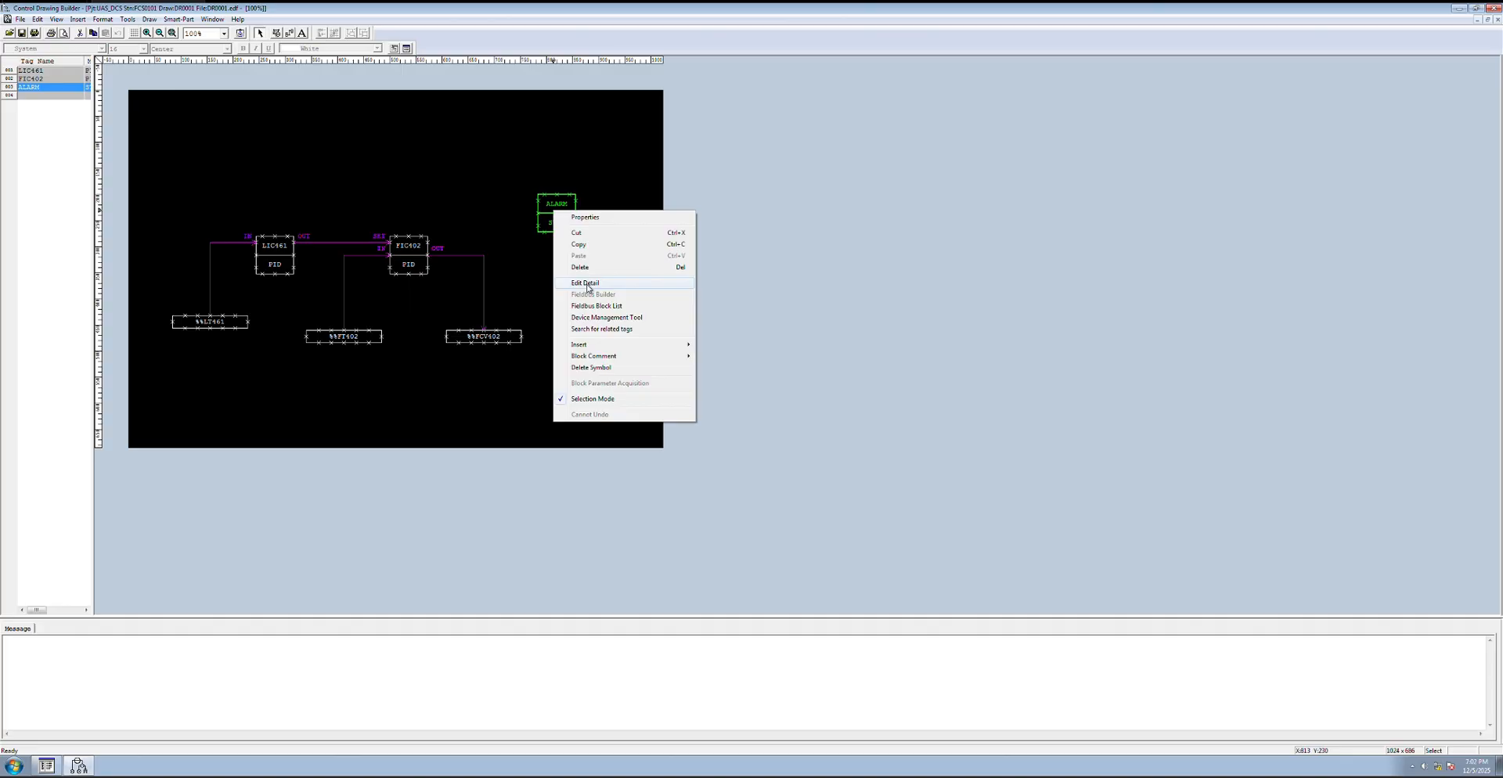
click(588, 286)
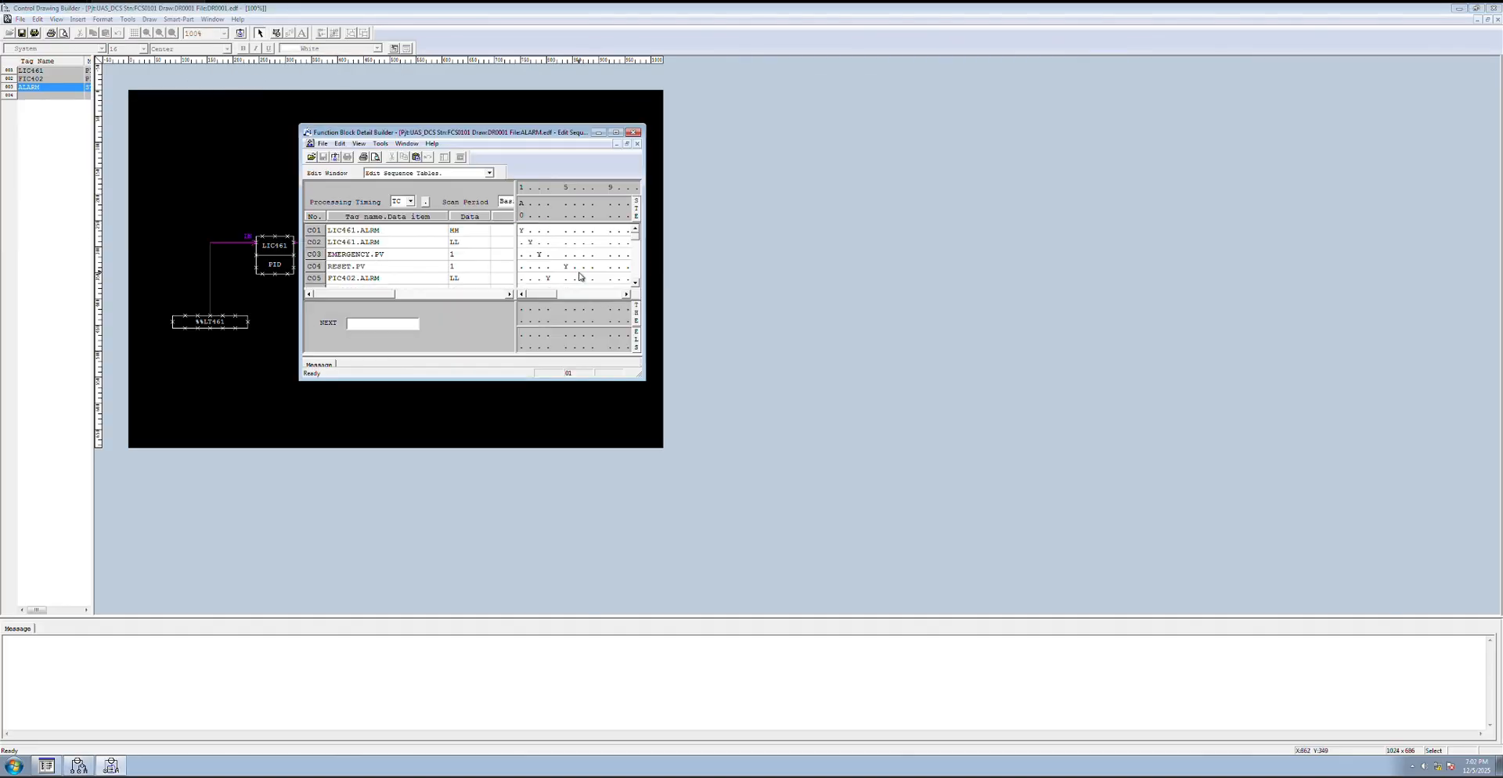
click(617, 132)
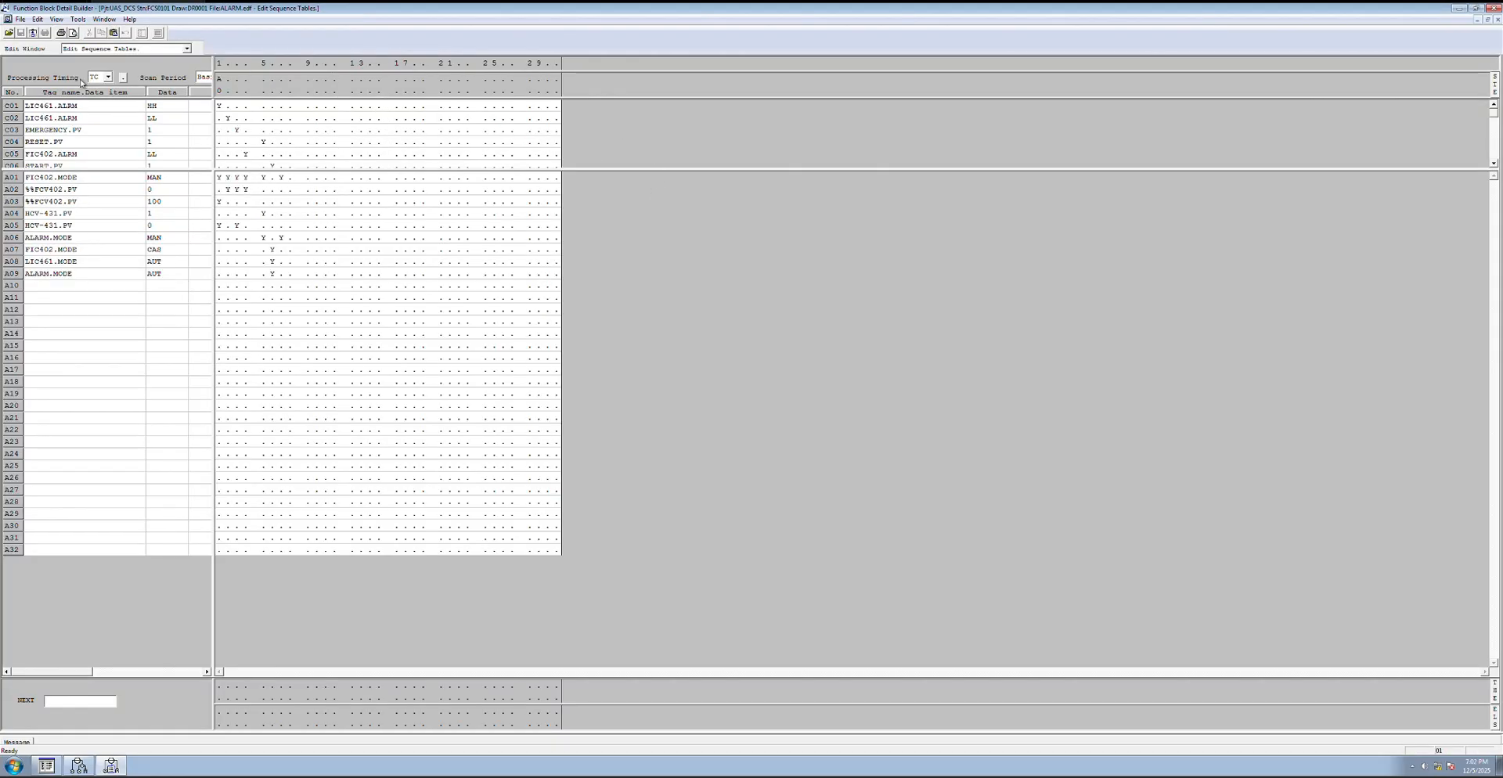
drag(82, 169, 82, 226)
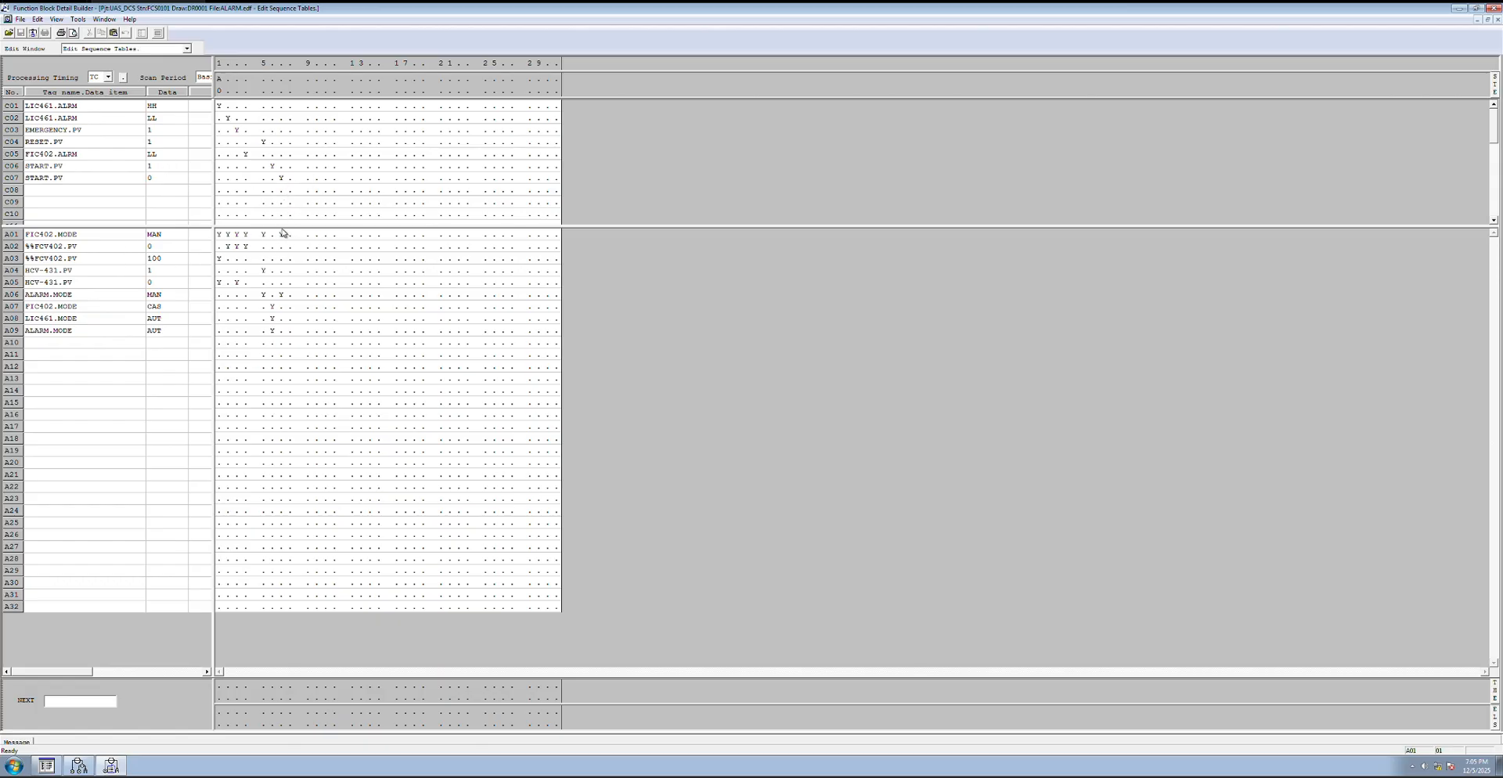
- Inspect the ALARM.MODE MAN action entries in the sequence table, and close the table and control drawing DR0001
click(281, 293)
click(264, 295)
click(1492, 8)
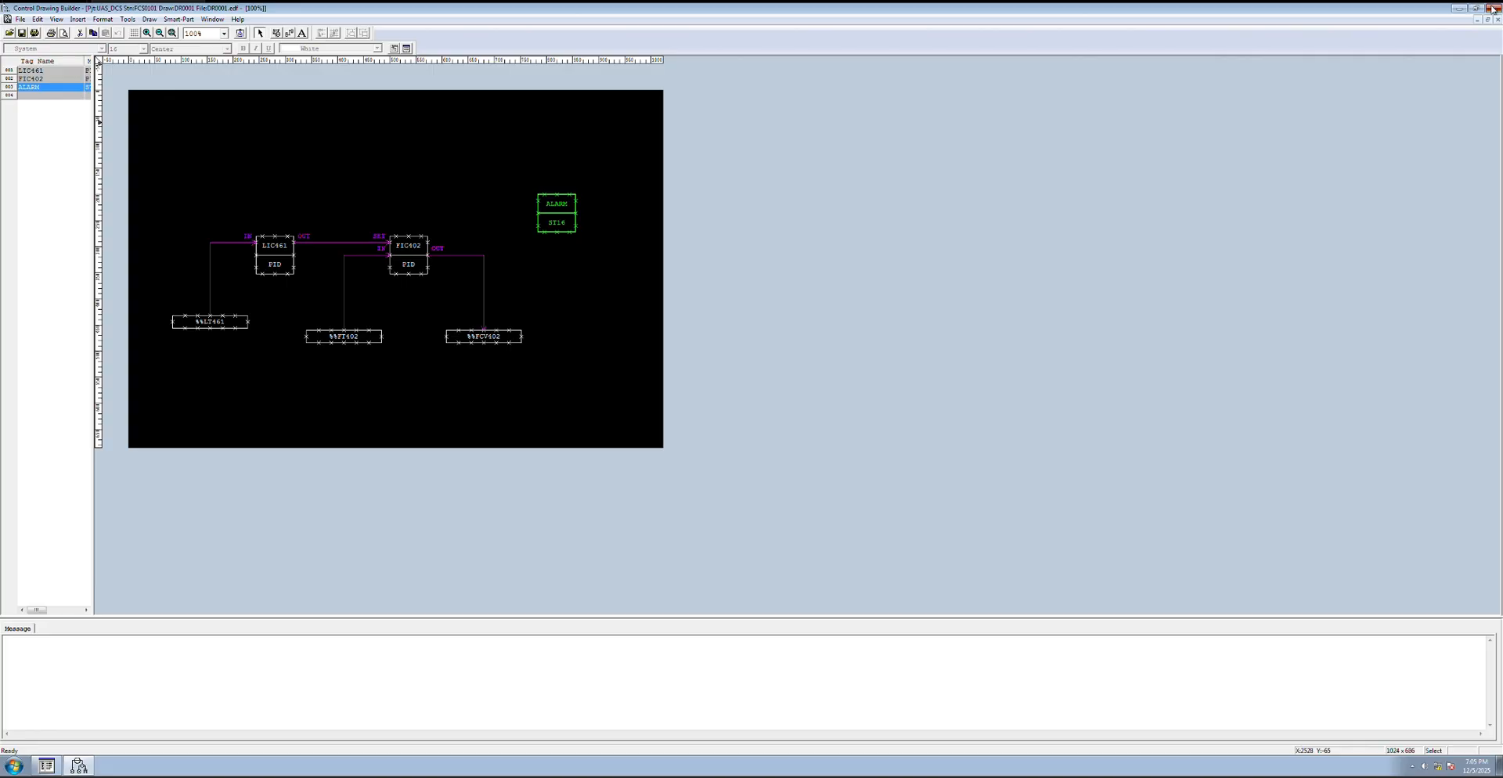
click(1492, 8)
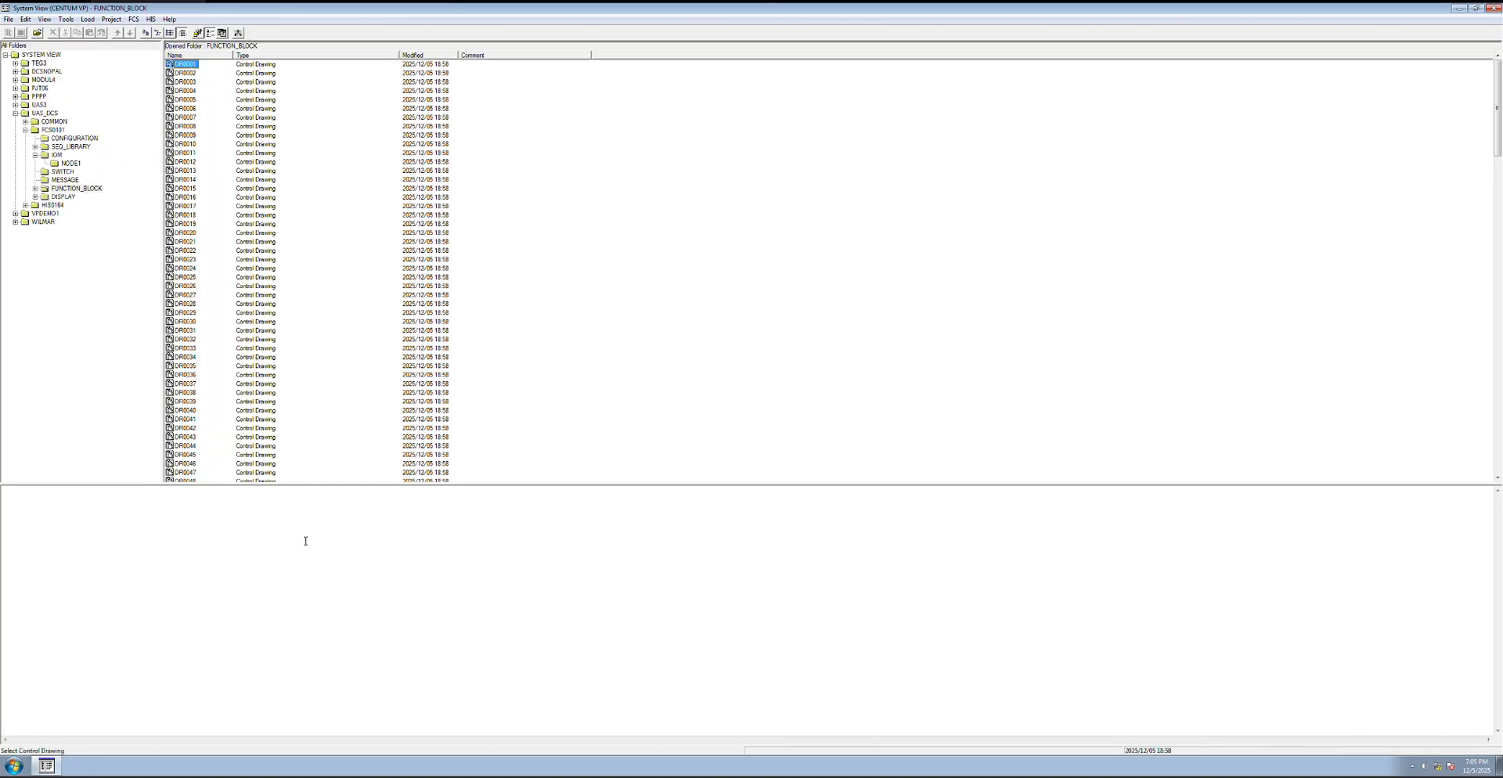
- Open graphic GR0001 from the WINDOW folder of station HIS0164
click(34, 198)
click(35, 198)
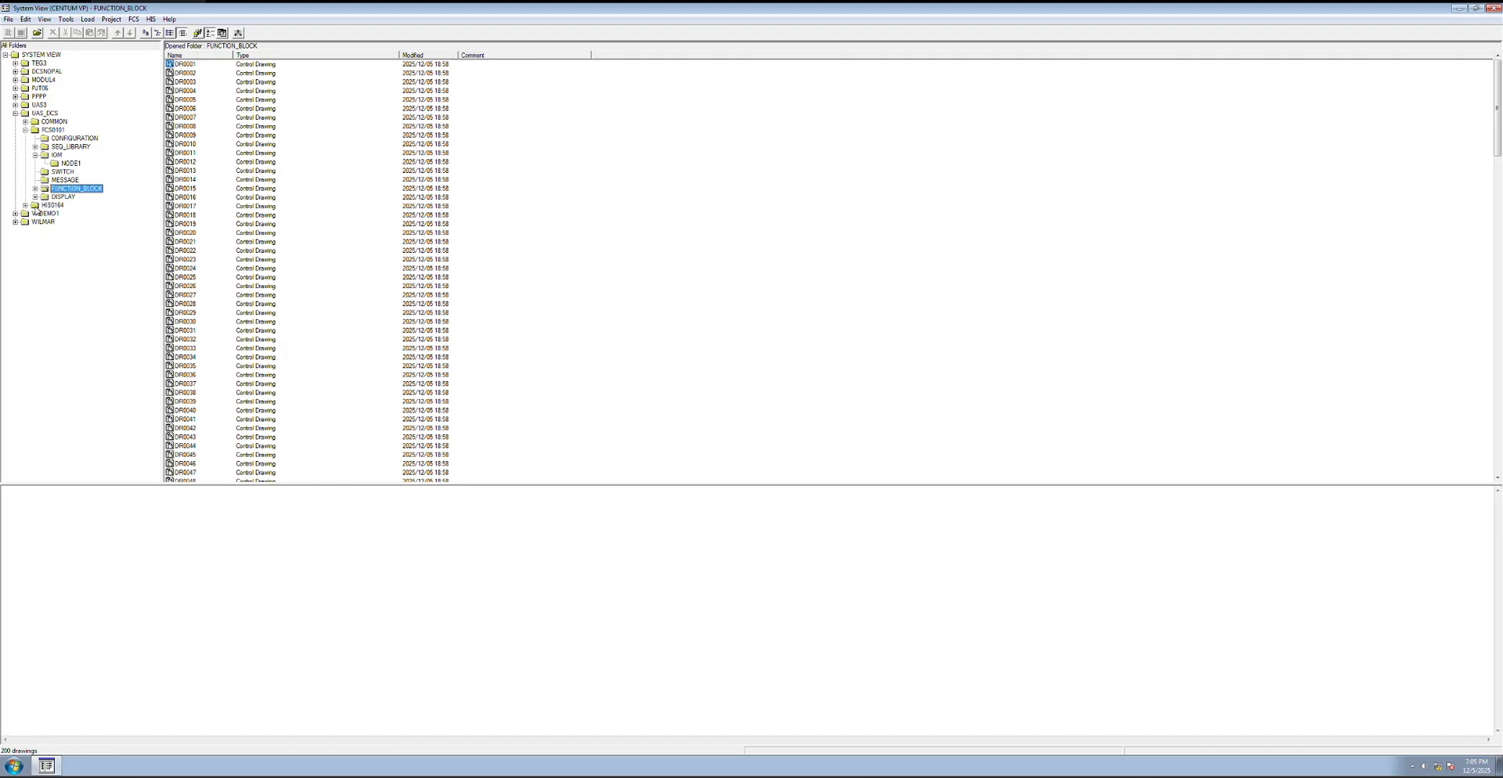
click(25, 205)
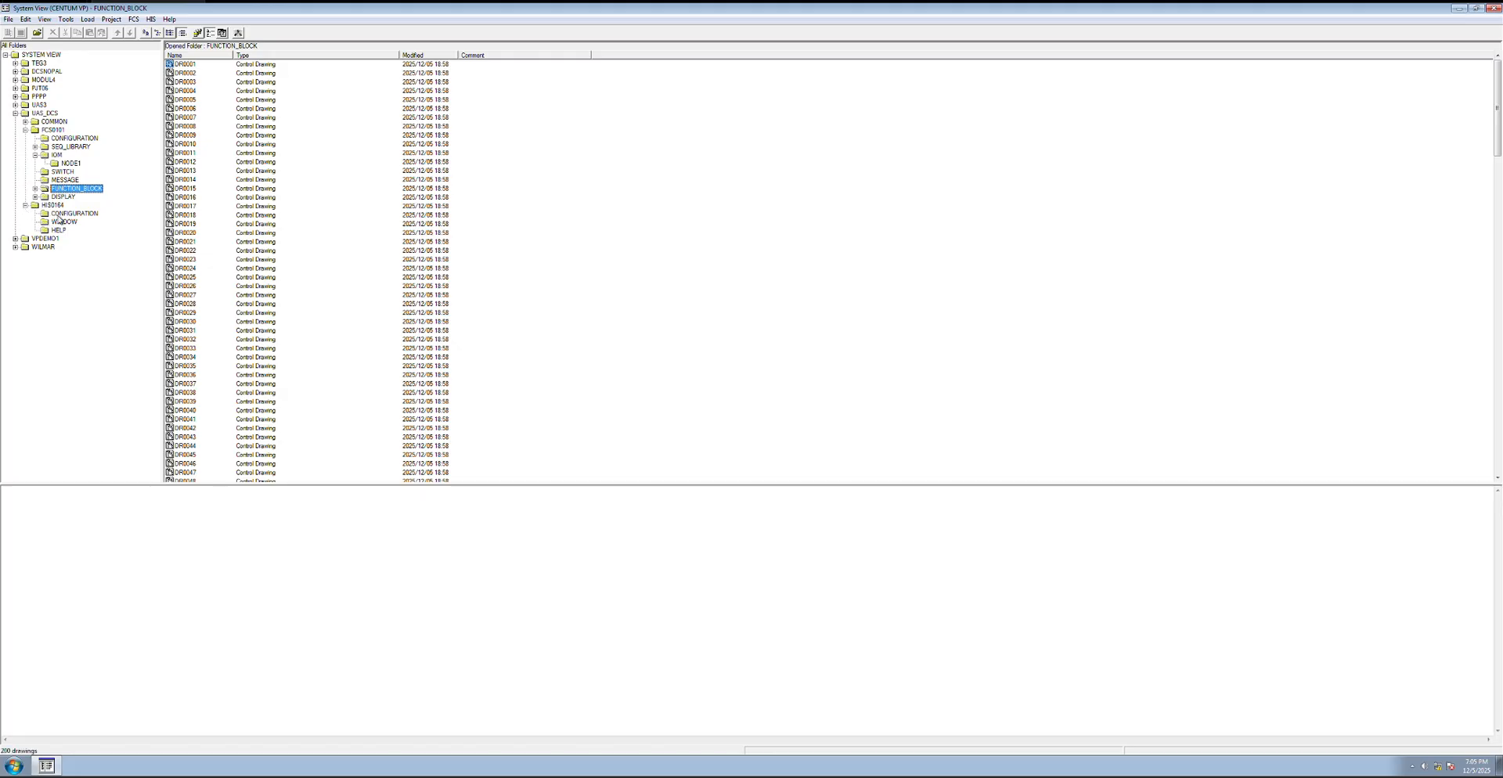
click(62, 223)
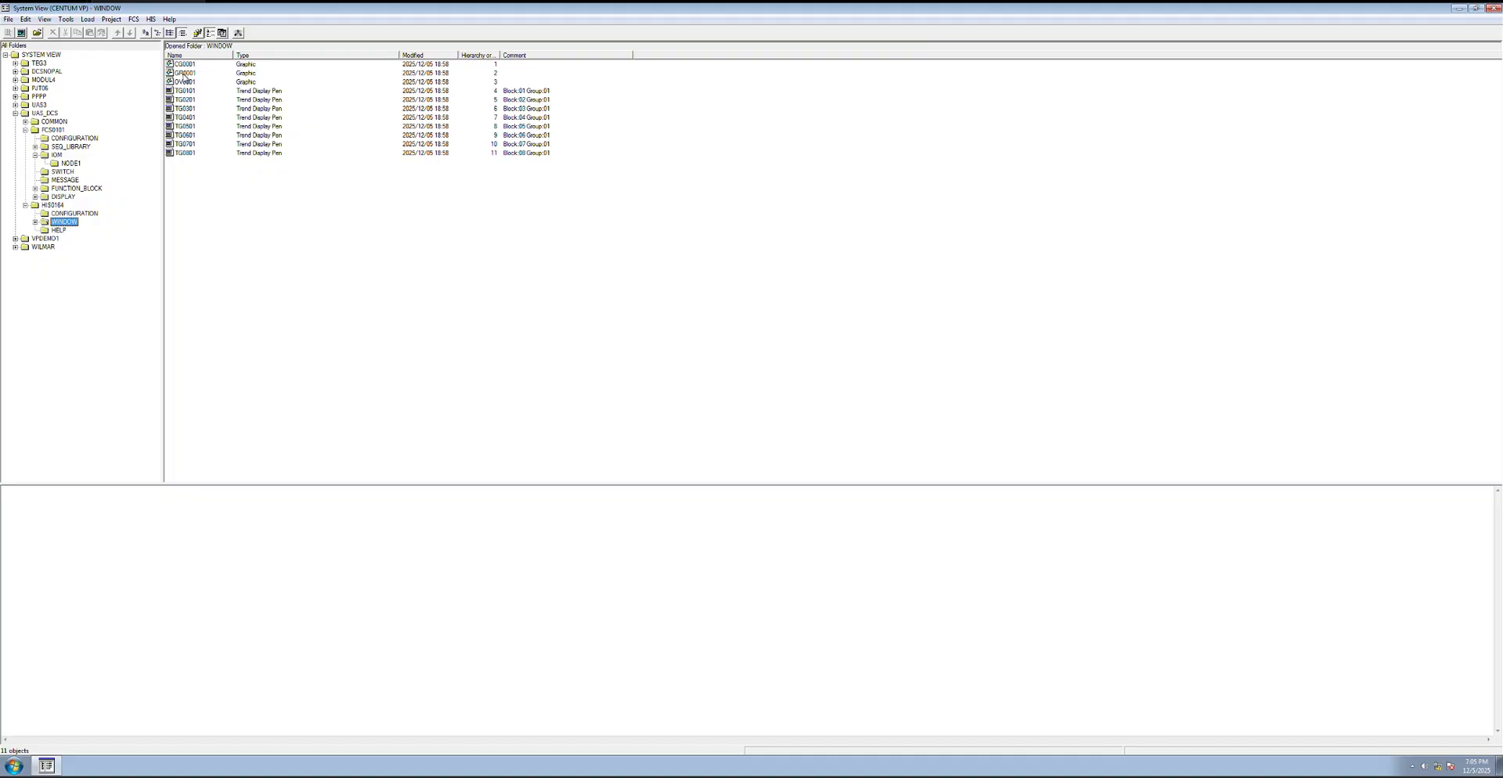
click(185, 74)
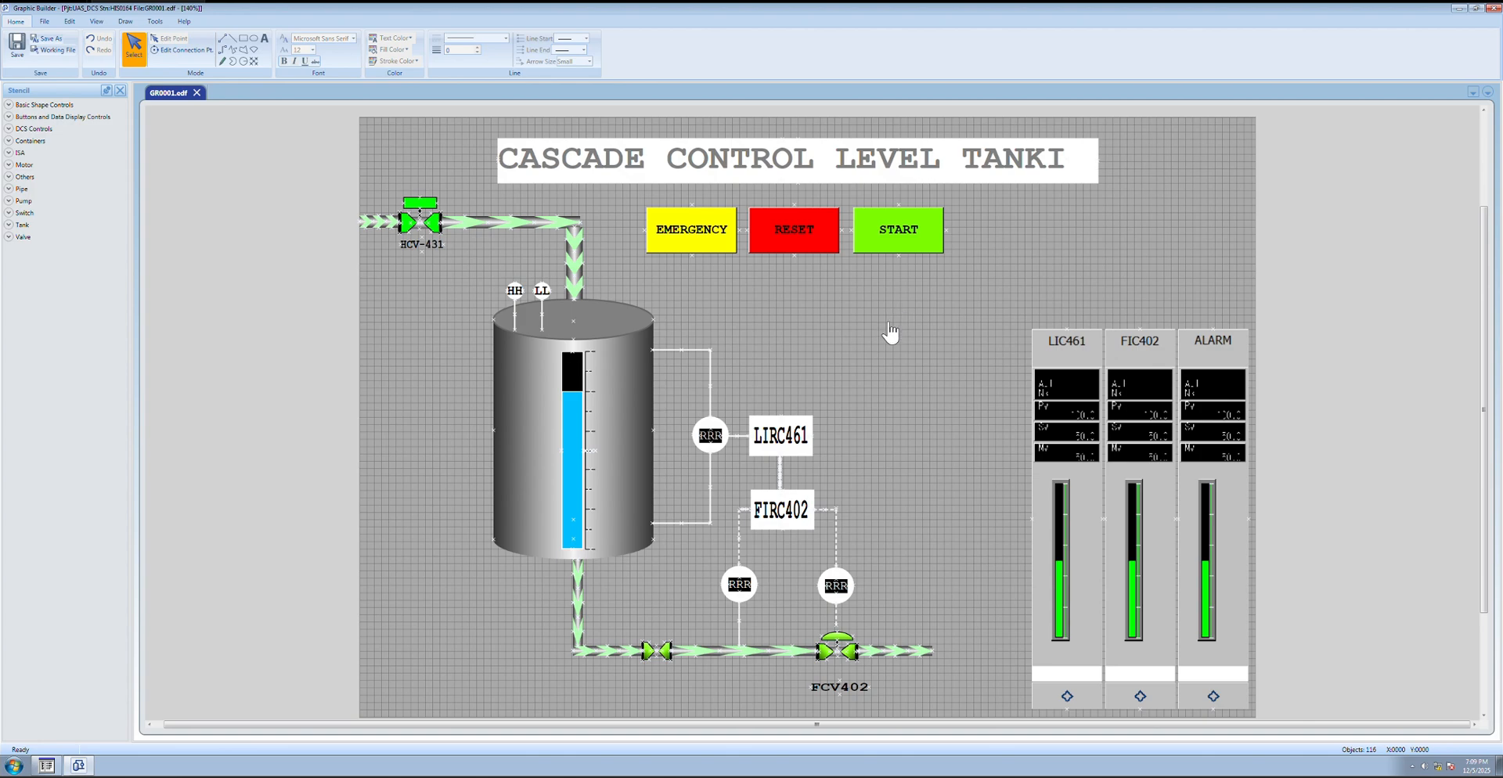
- Check the tag name assigned to the LIC461 faceplate in its property page, and close its properties
double_click(1067, 342)
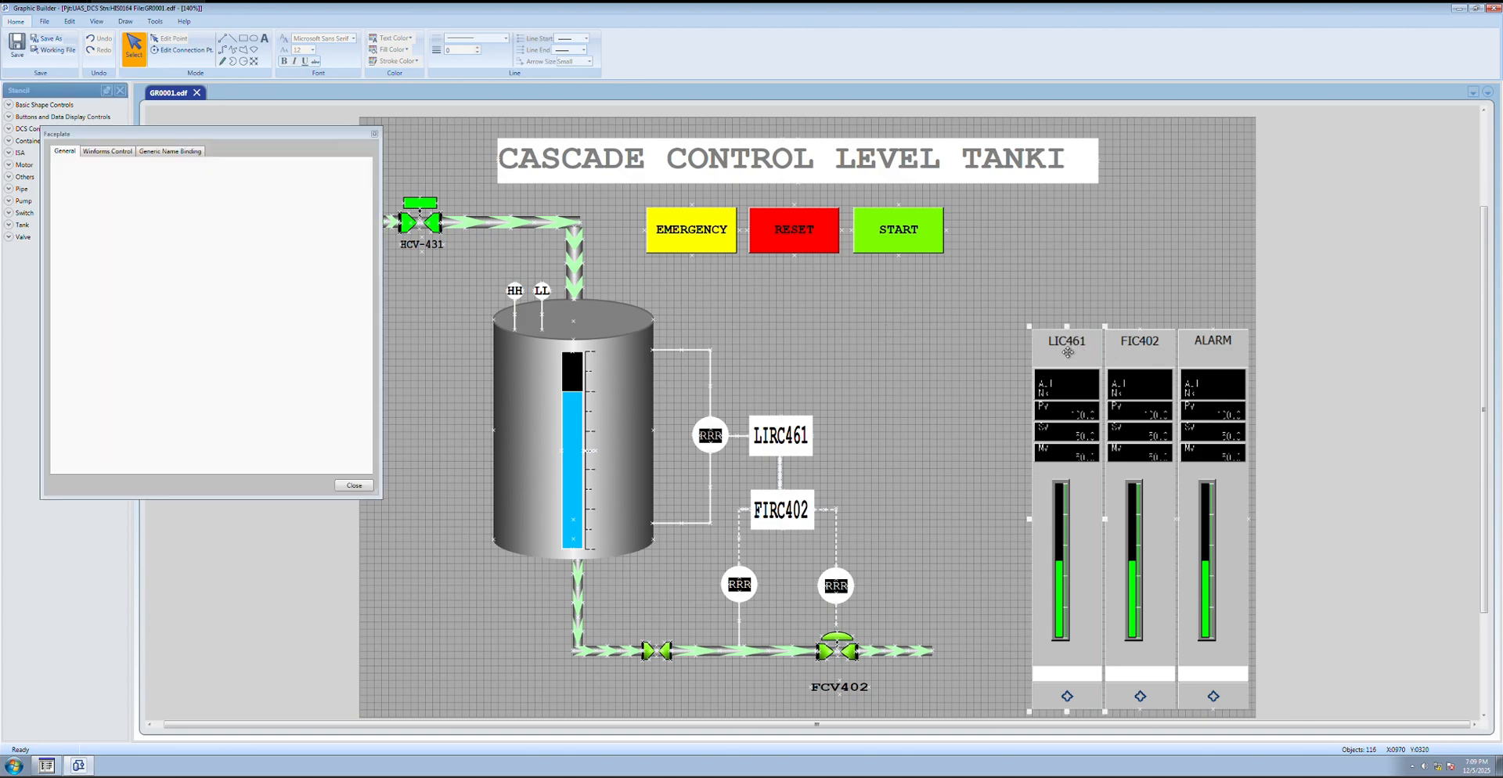
click(107, 152)
click(111, 182)
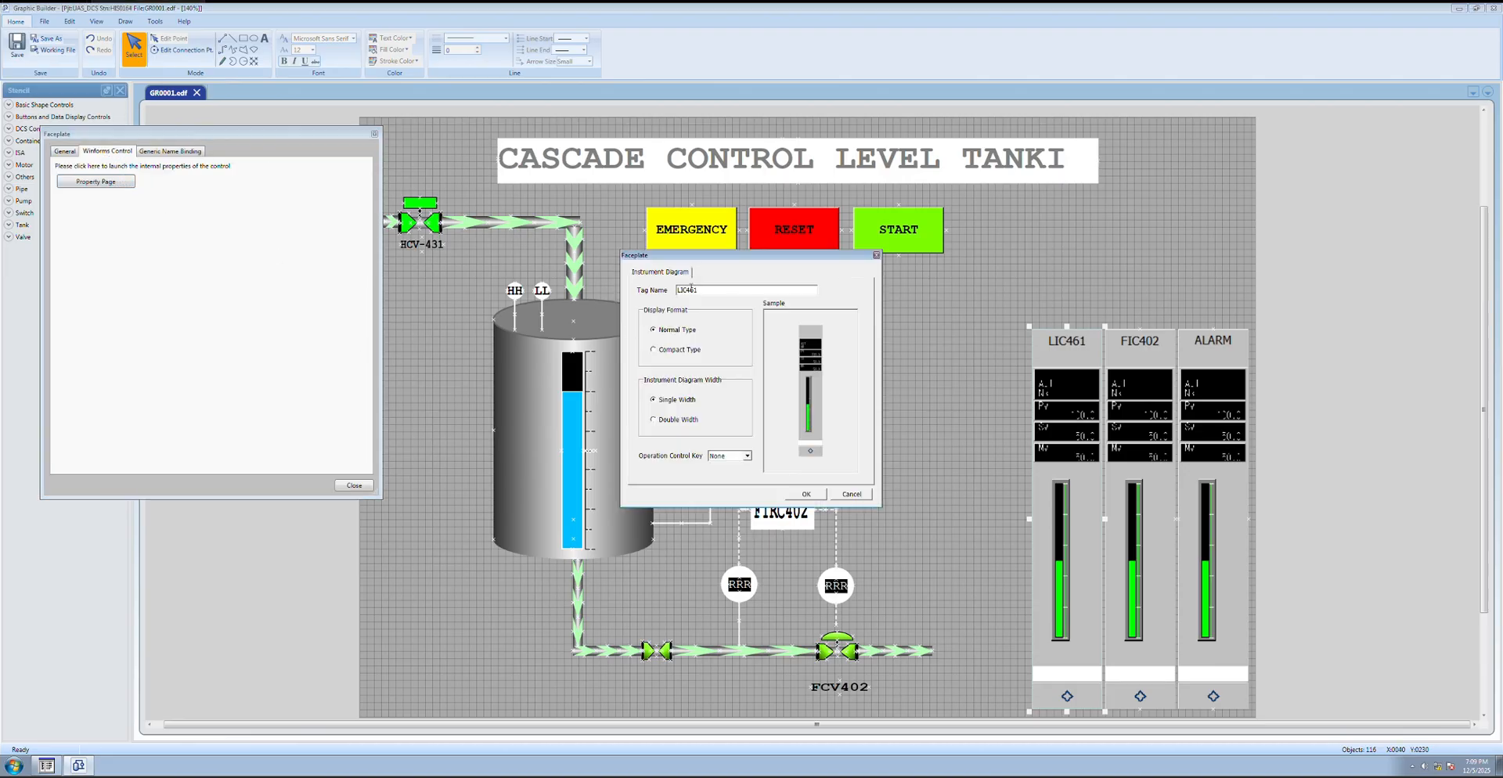
click(878, 257)
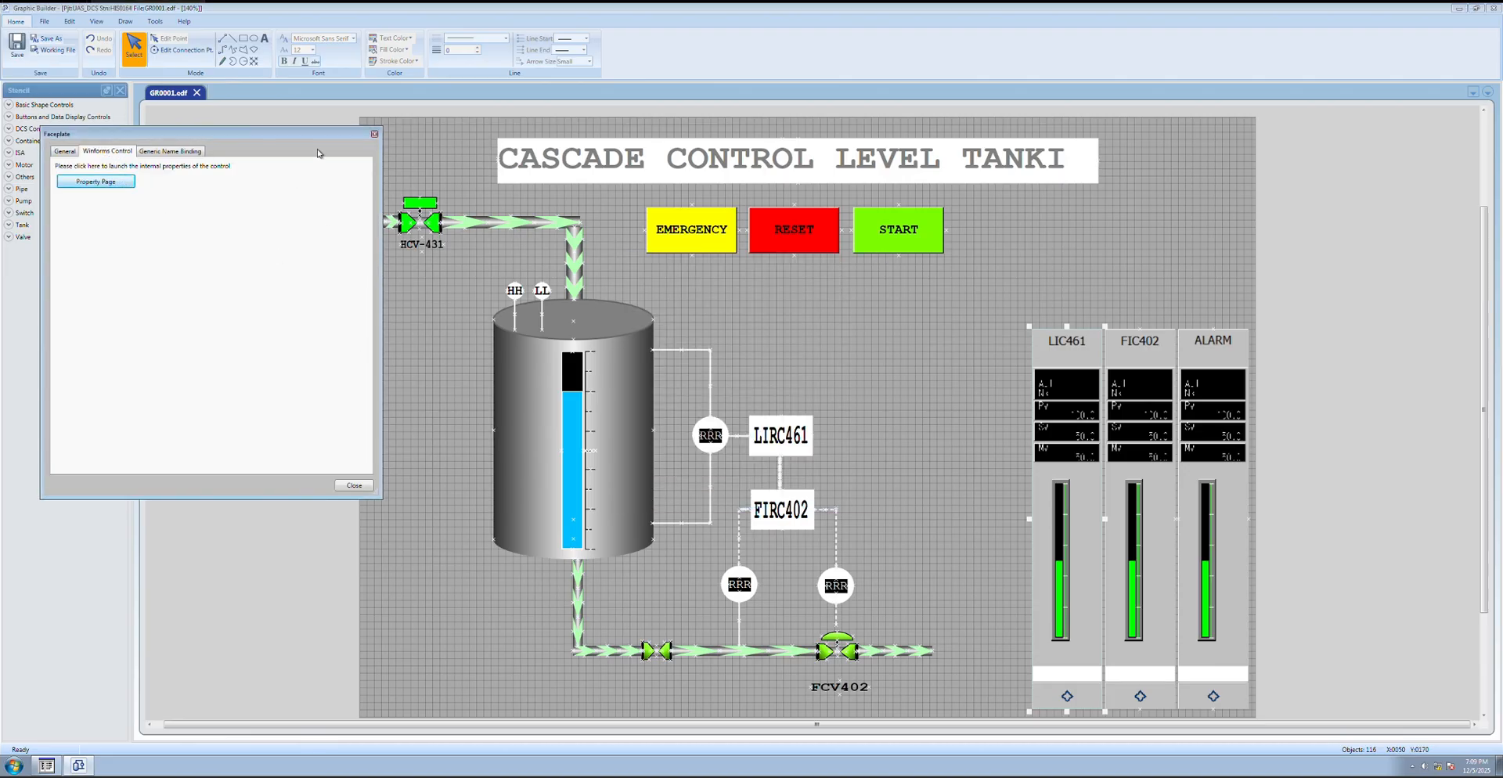
click(375, 135)
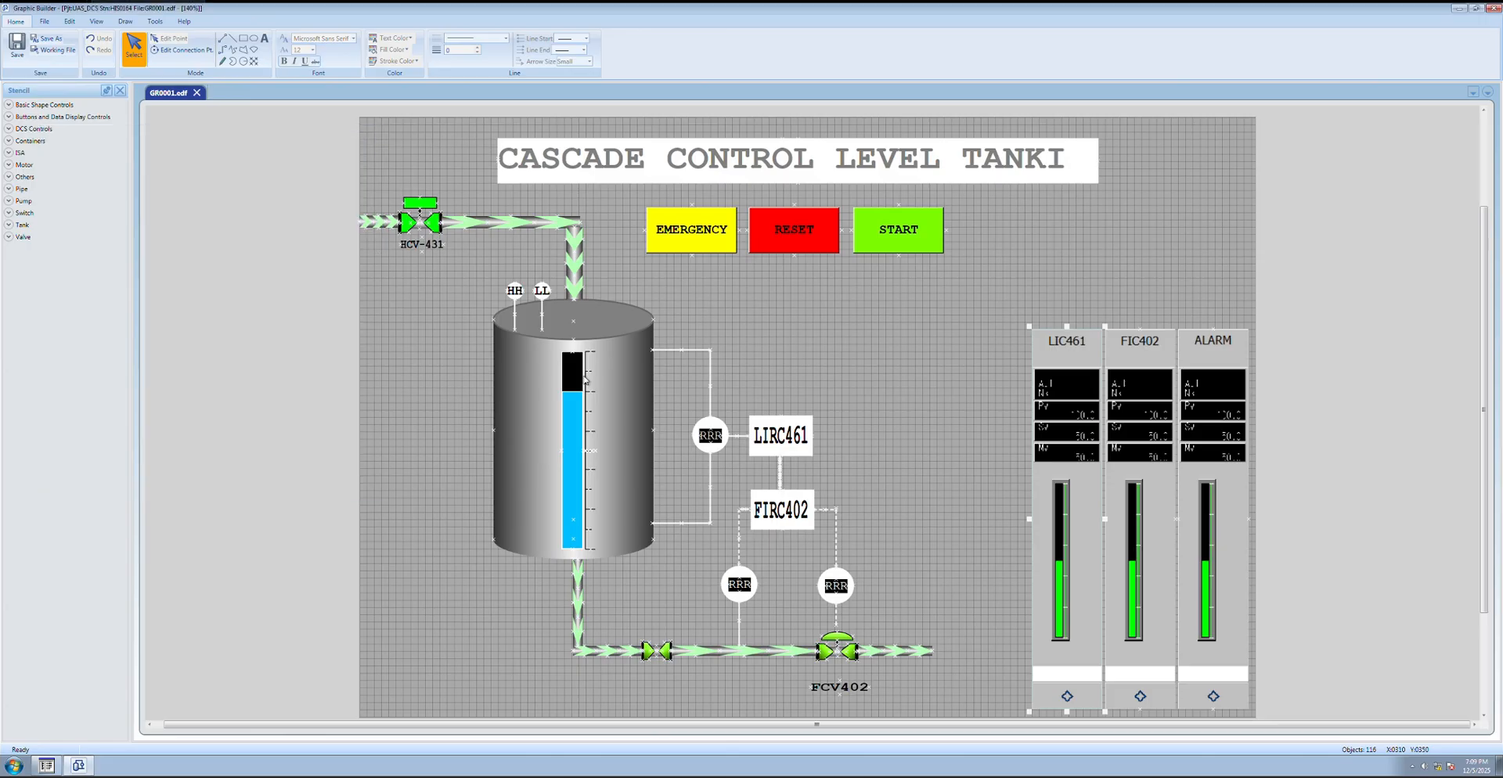
- Review the data link value and limits of the tank's level bar, and close graphic GR0001
click(572, 484)
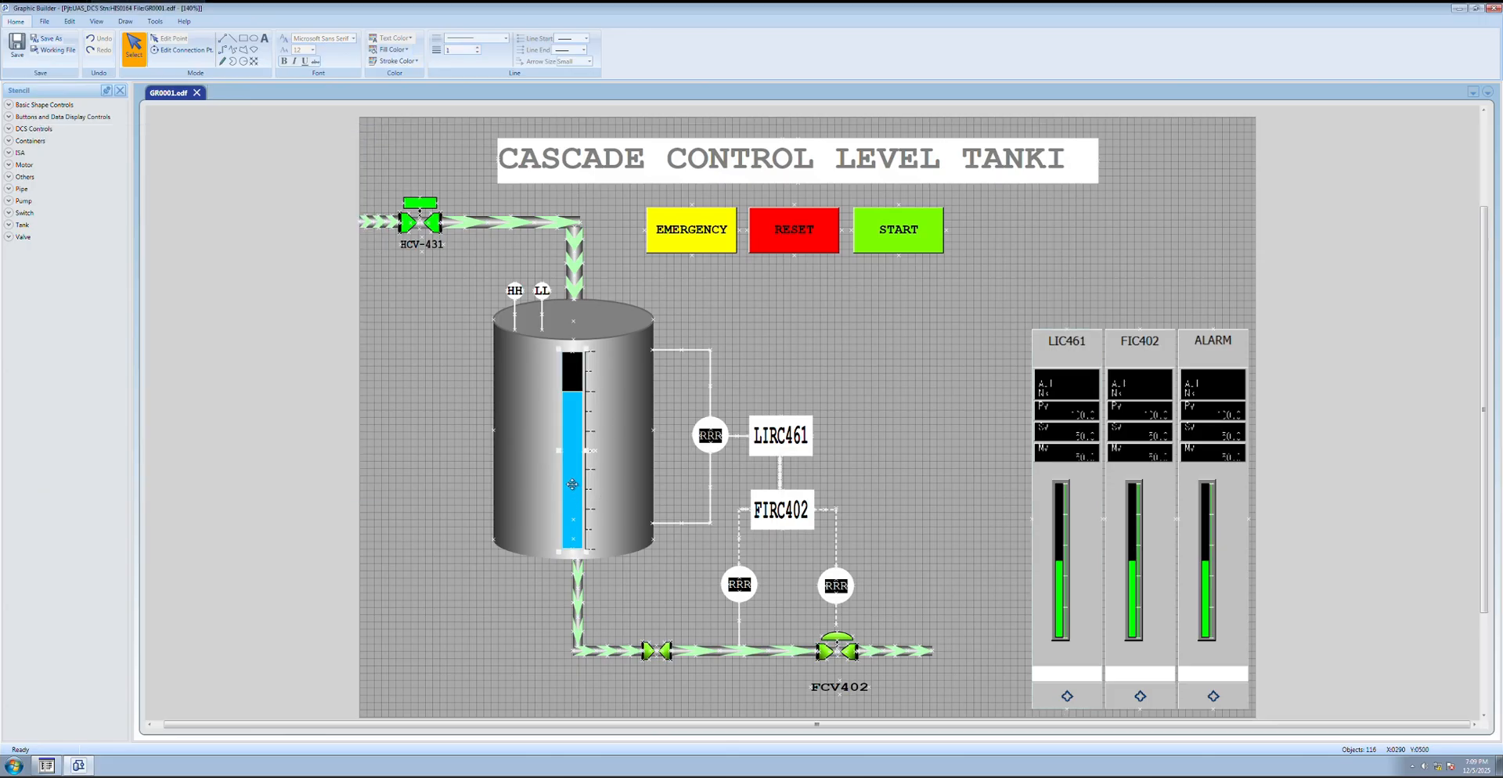
right_click(572, 488)
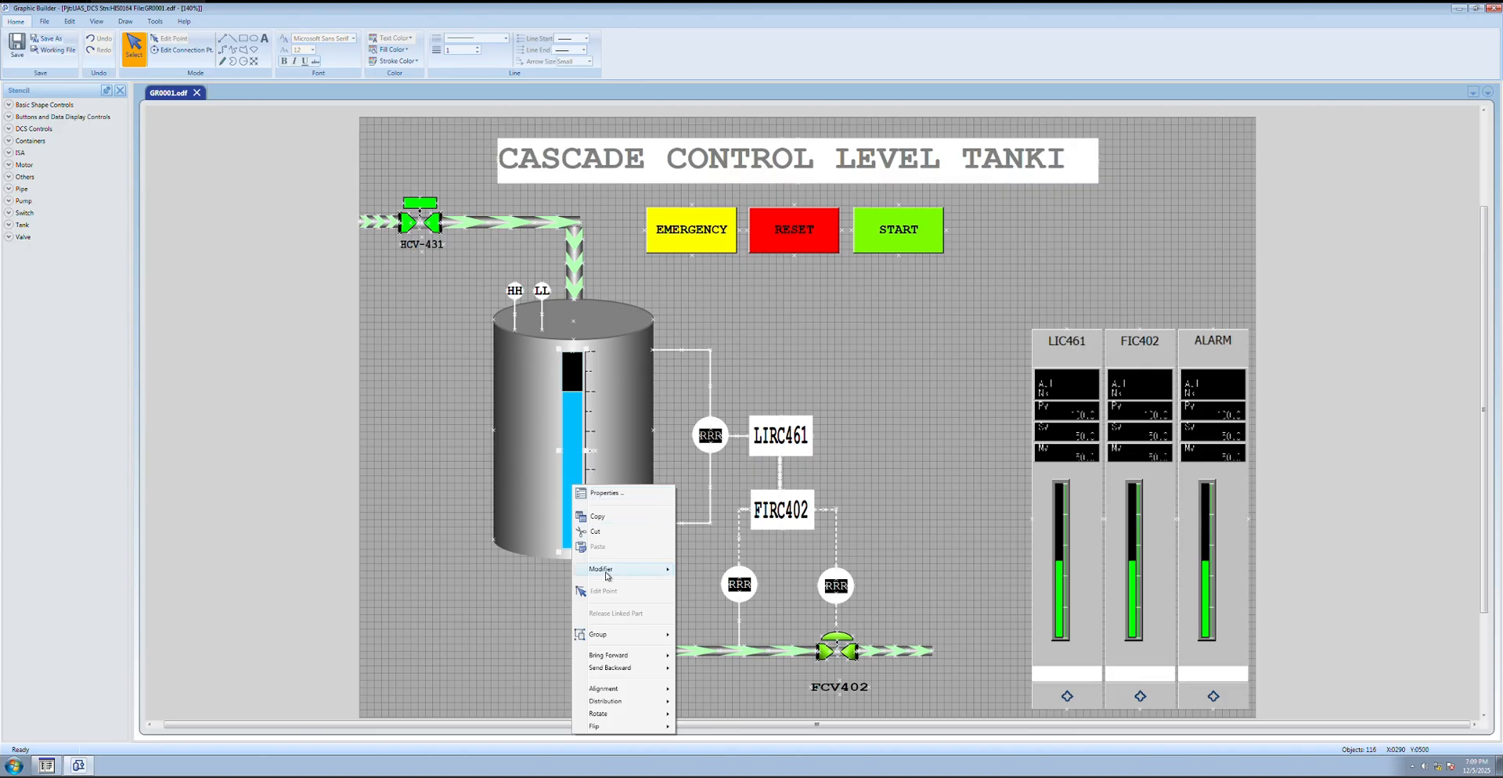
click(576, 441)
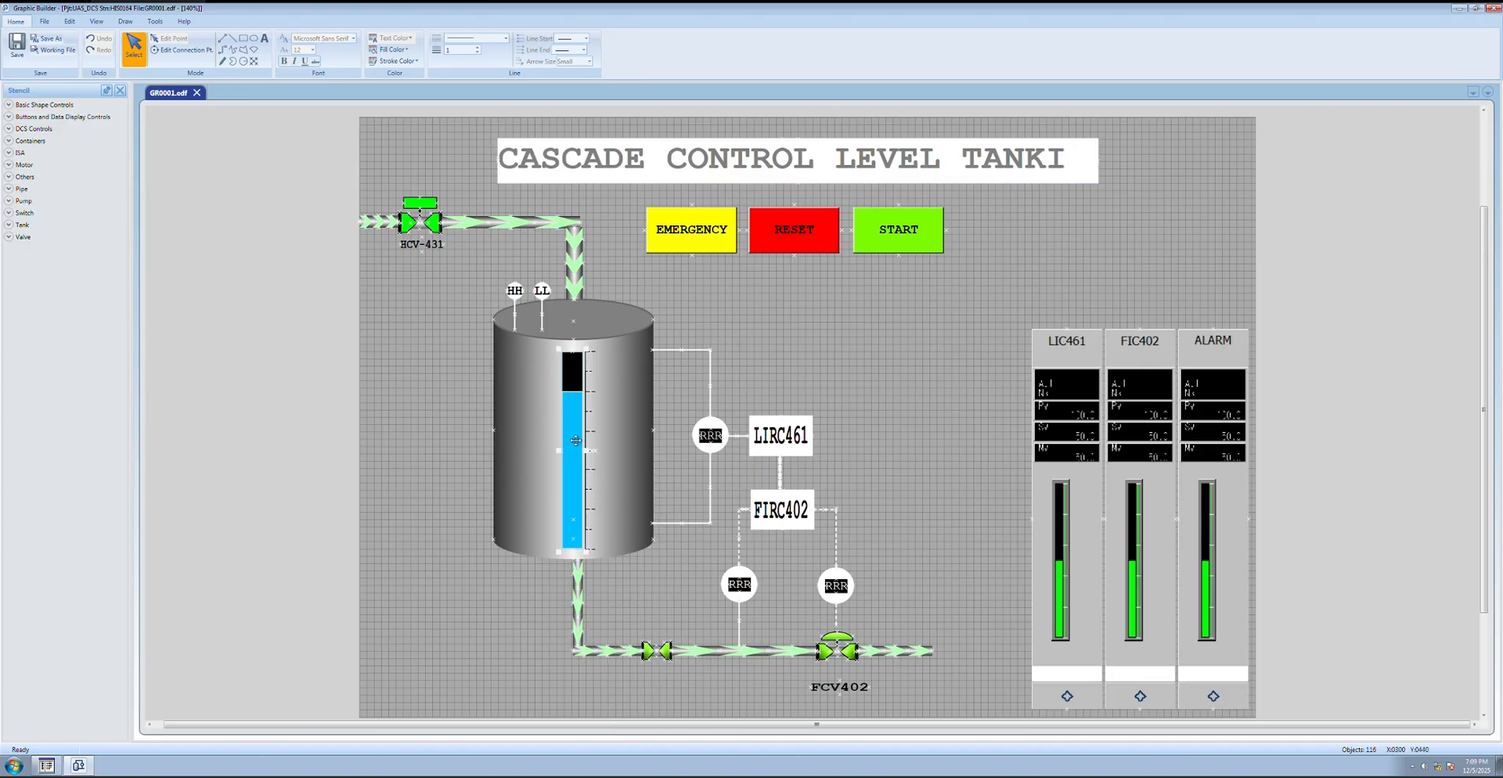
double_click(575, 441)
click(94, 151)
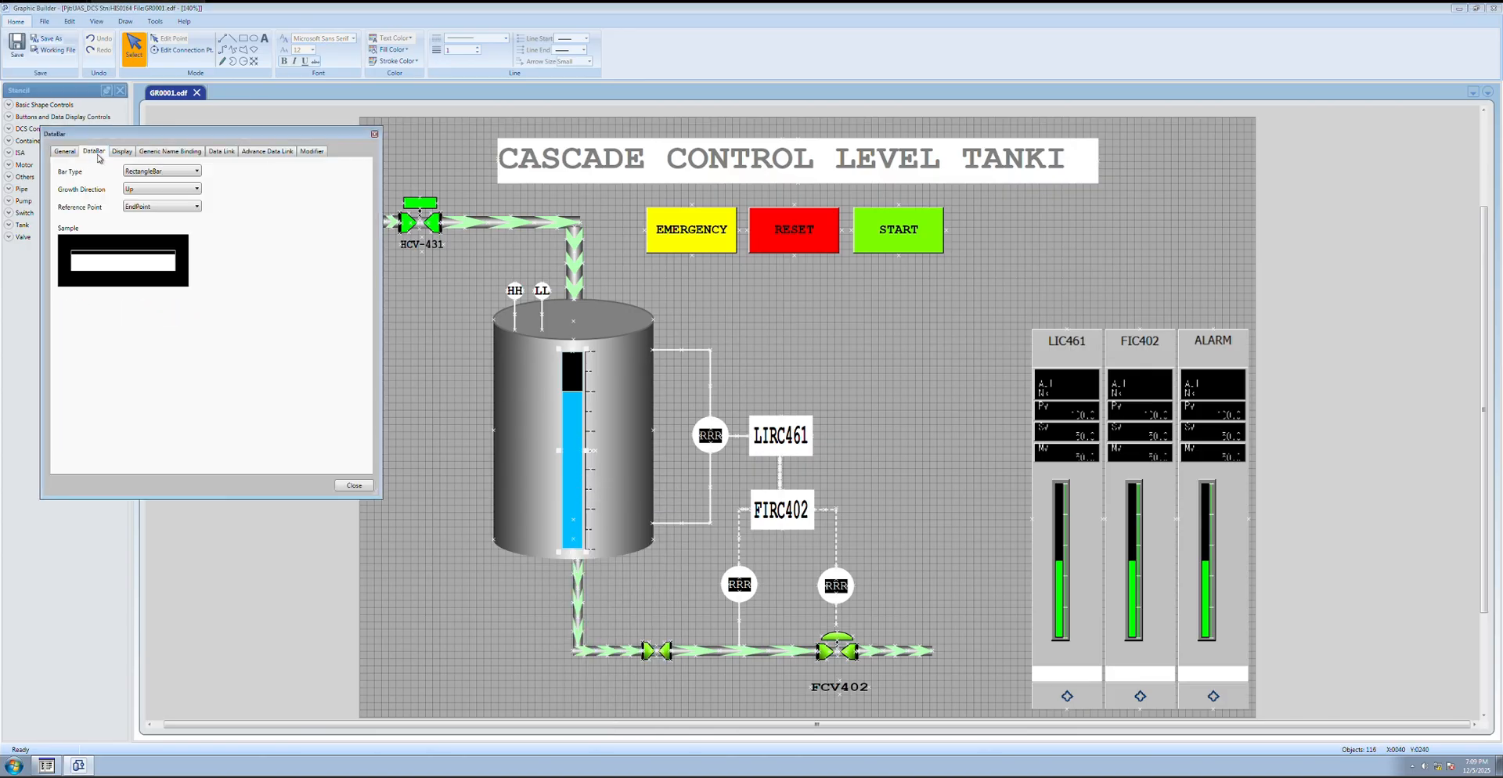
click(123, 151)
click(162, 152)
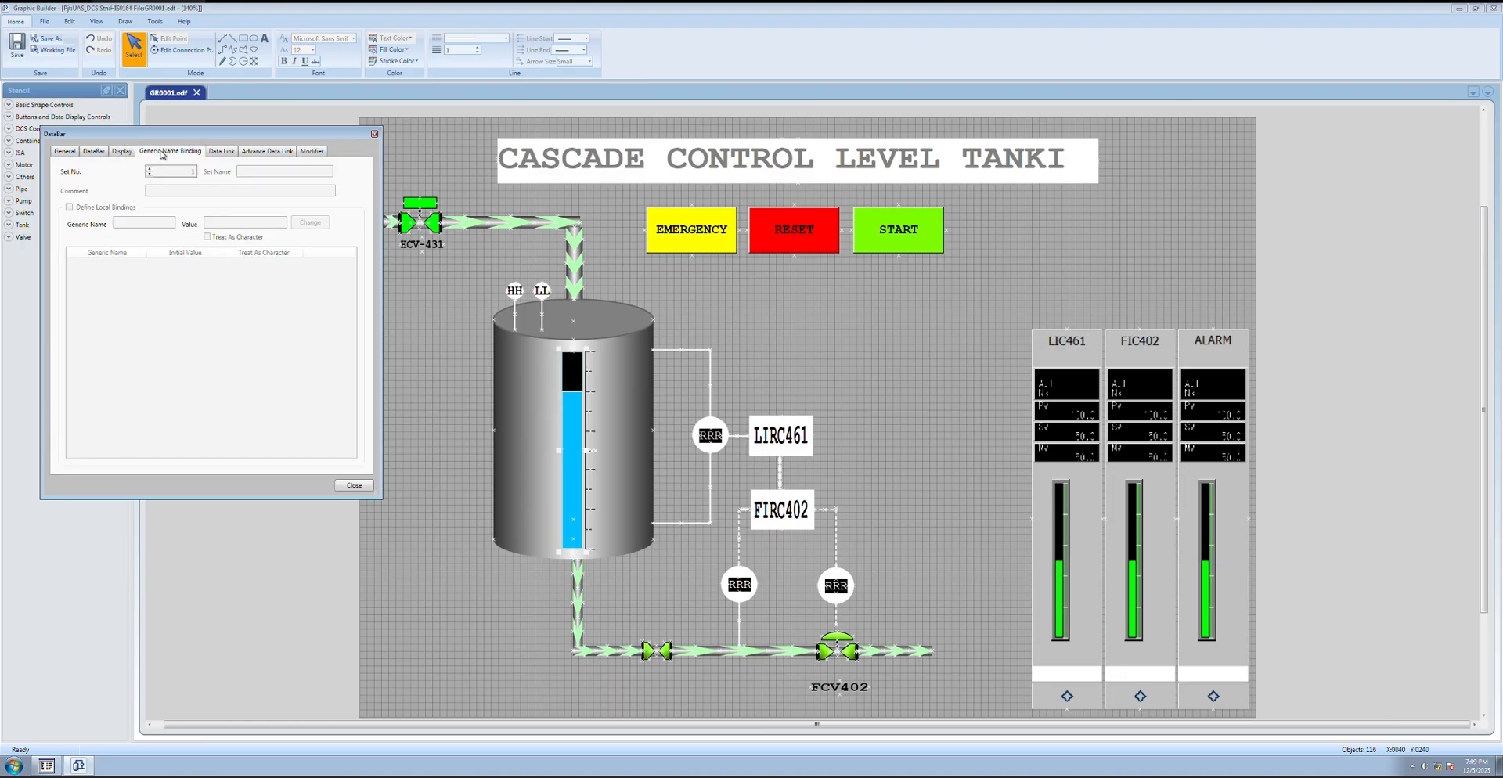
click(224, 152)
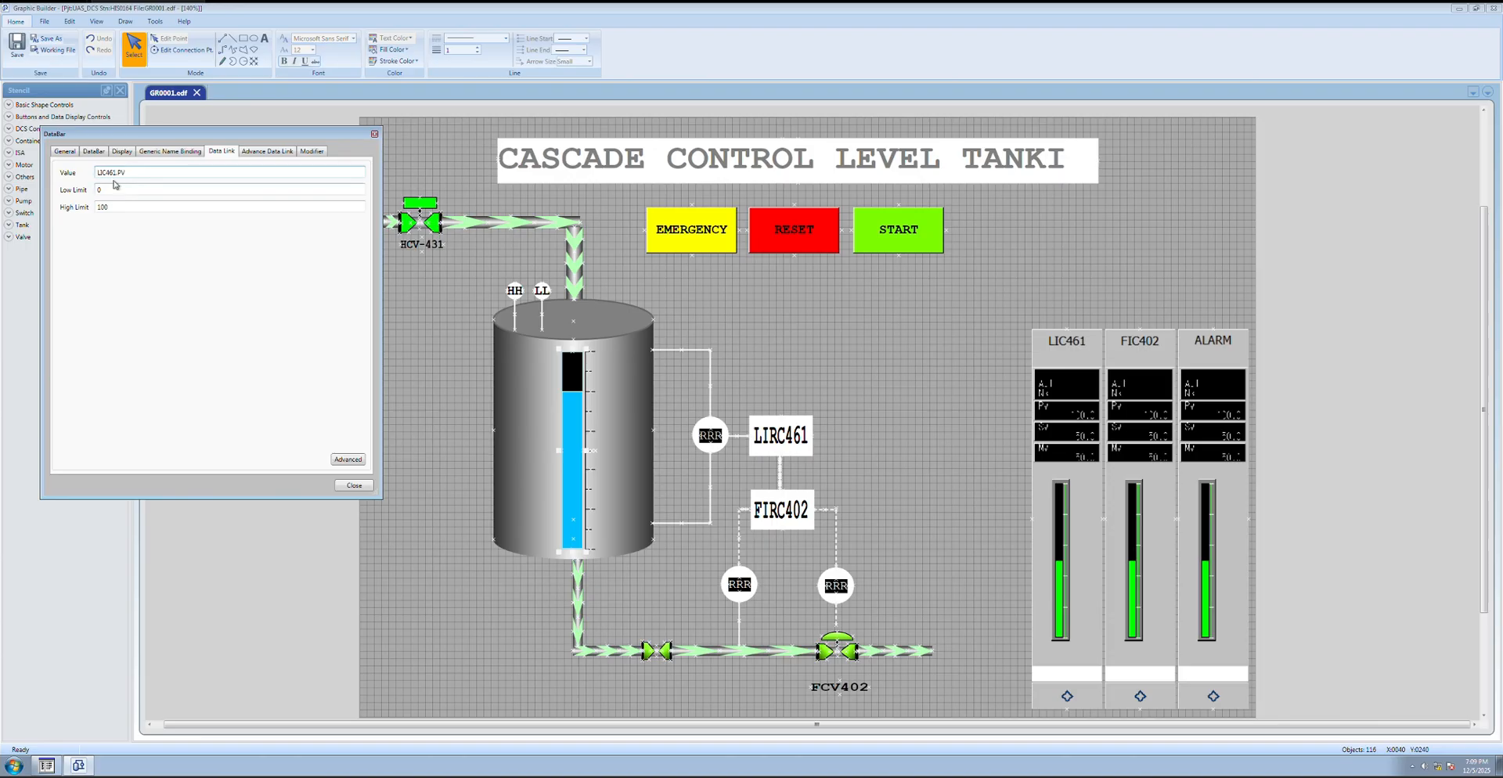
click(374, 135)
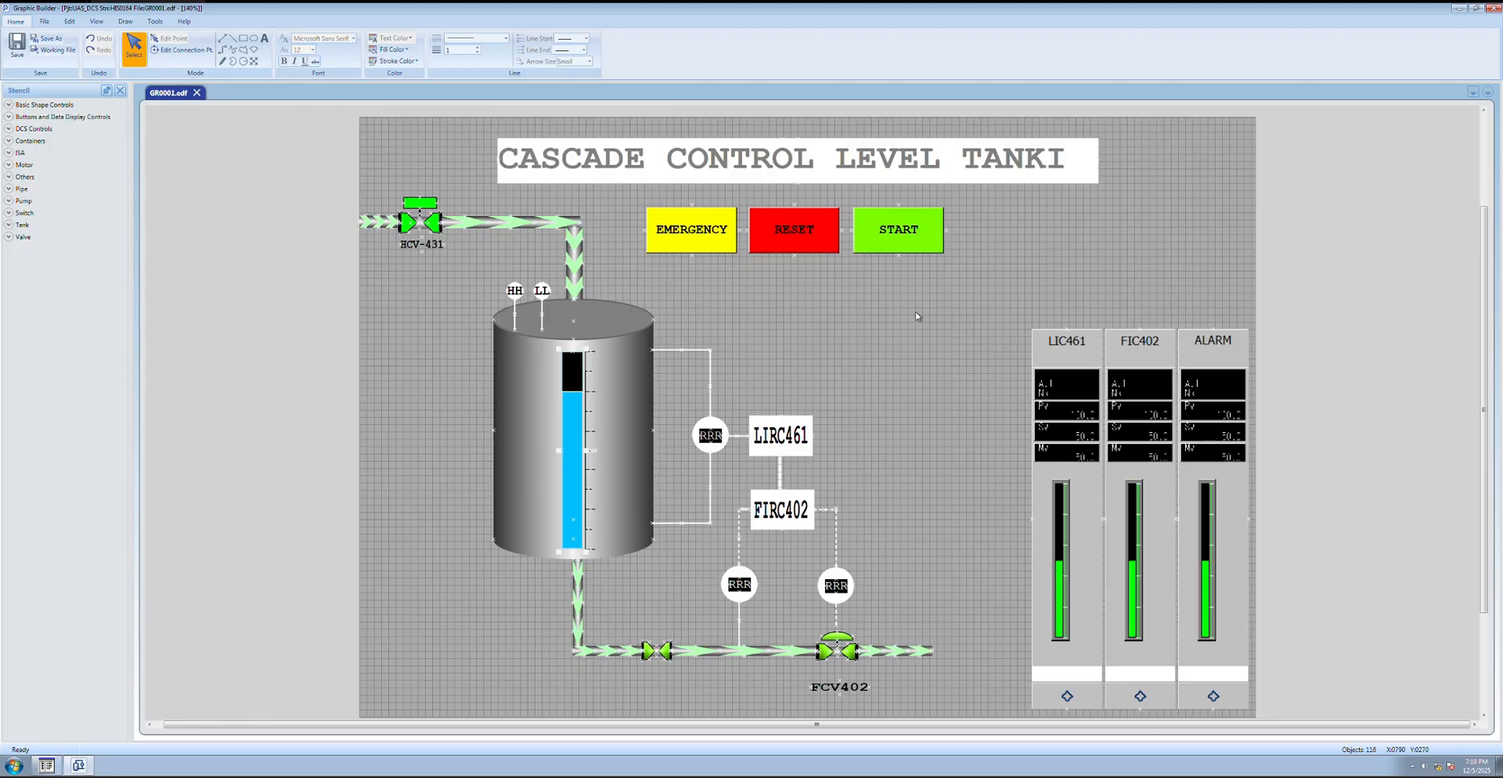
click(1496, 9)
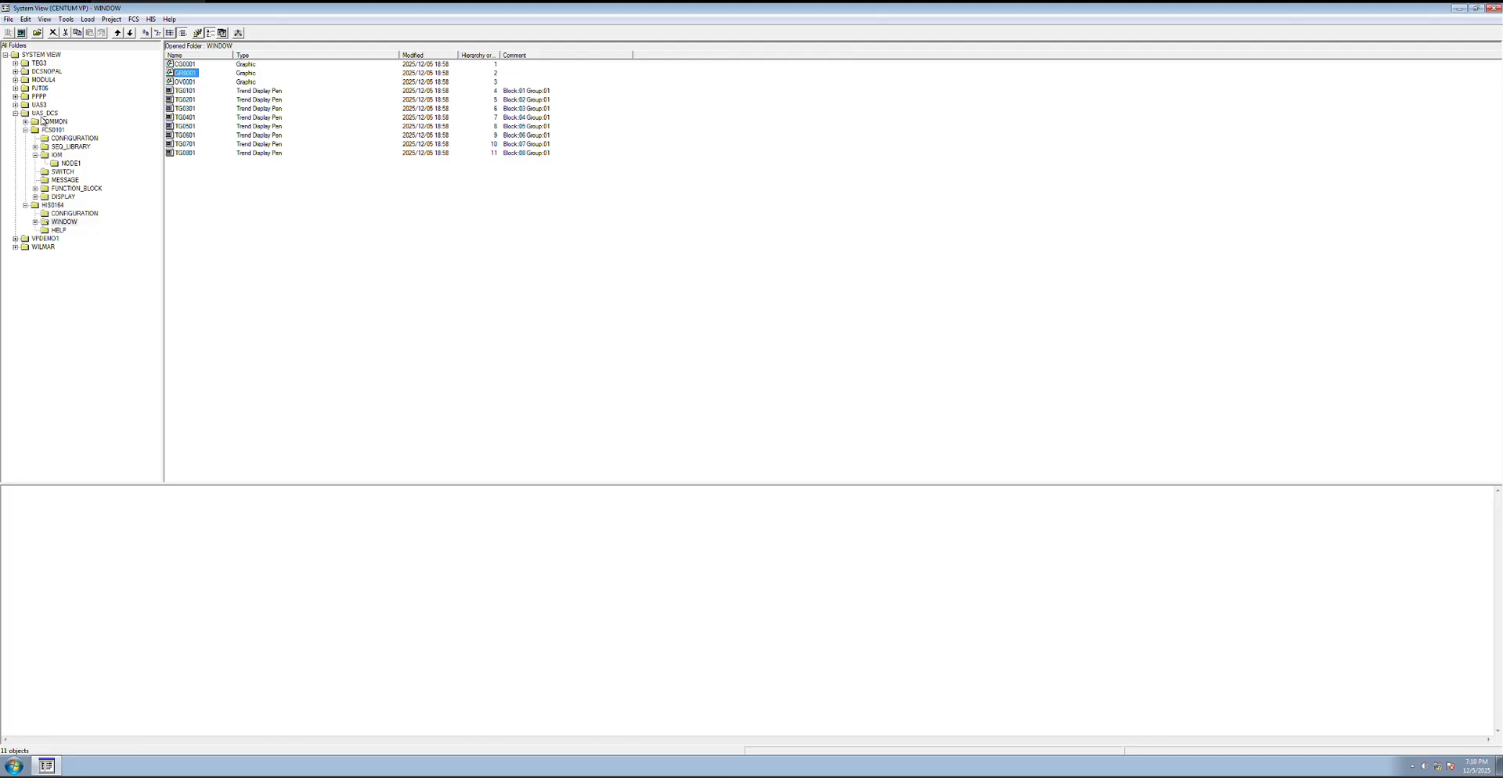
- In the UAS_DCS project's detailed settings, enable manual registration of engineering unit symbols and switch position labels, and confirm the properties
right_click(46, 114)
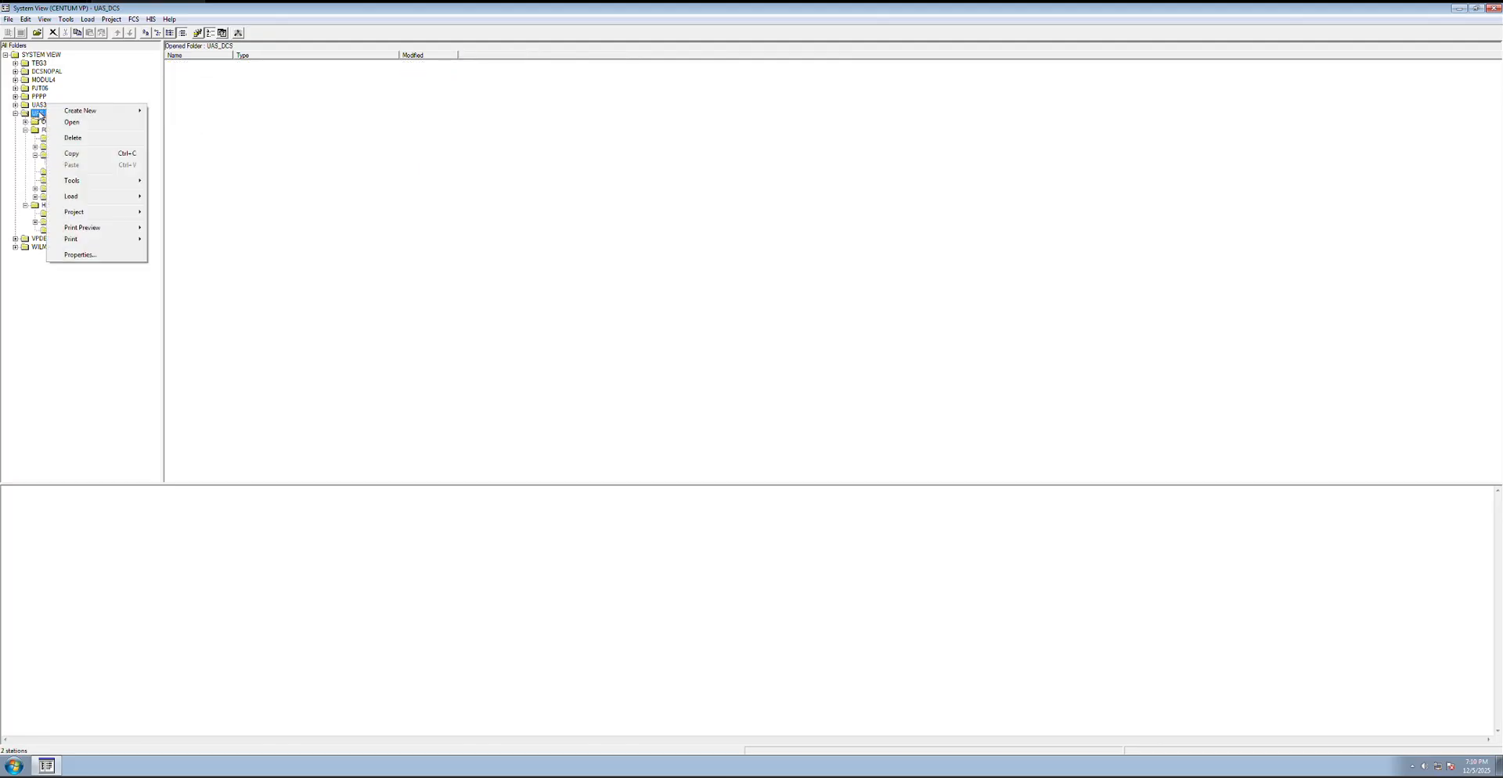
click(40, 115)
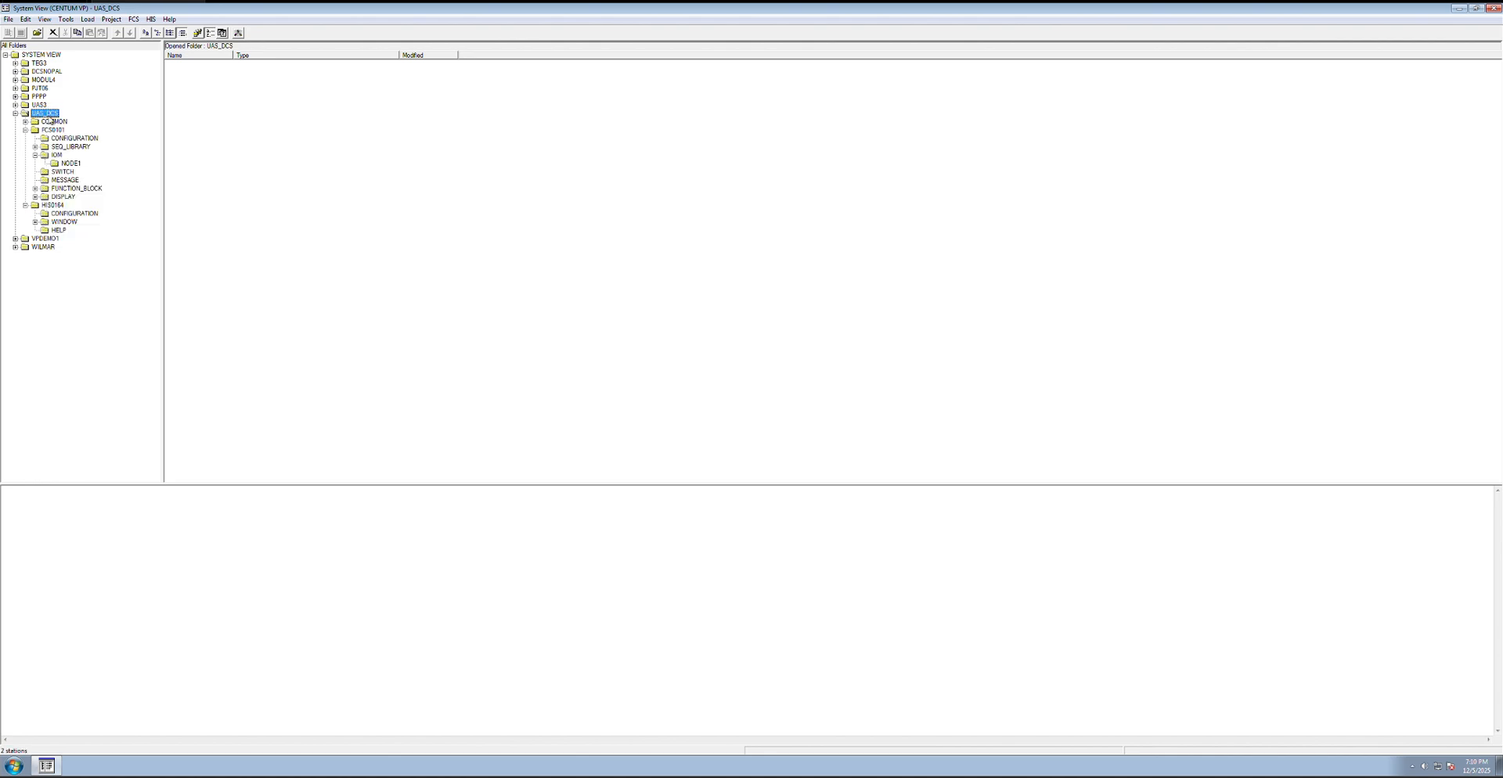
right_click(34, 116)
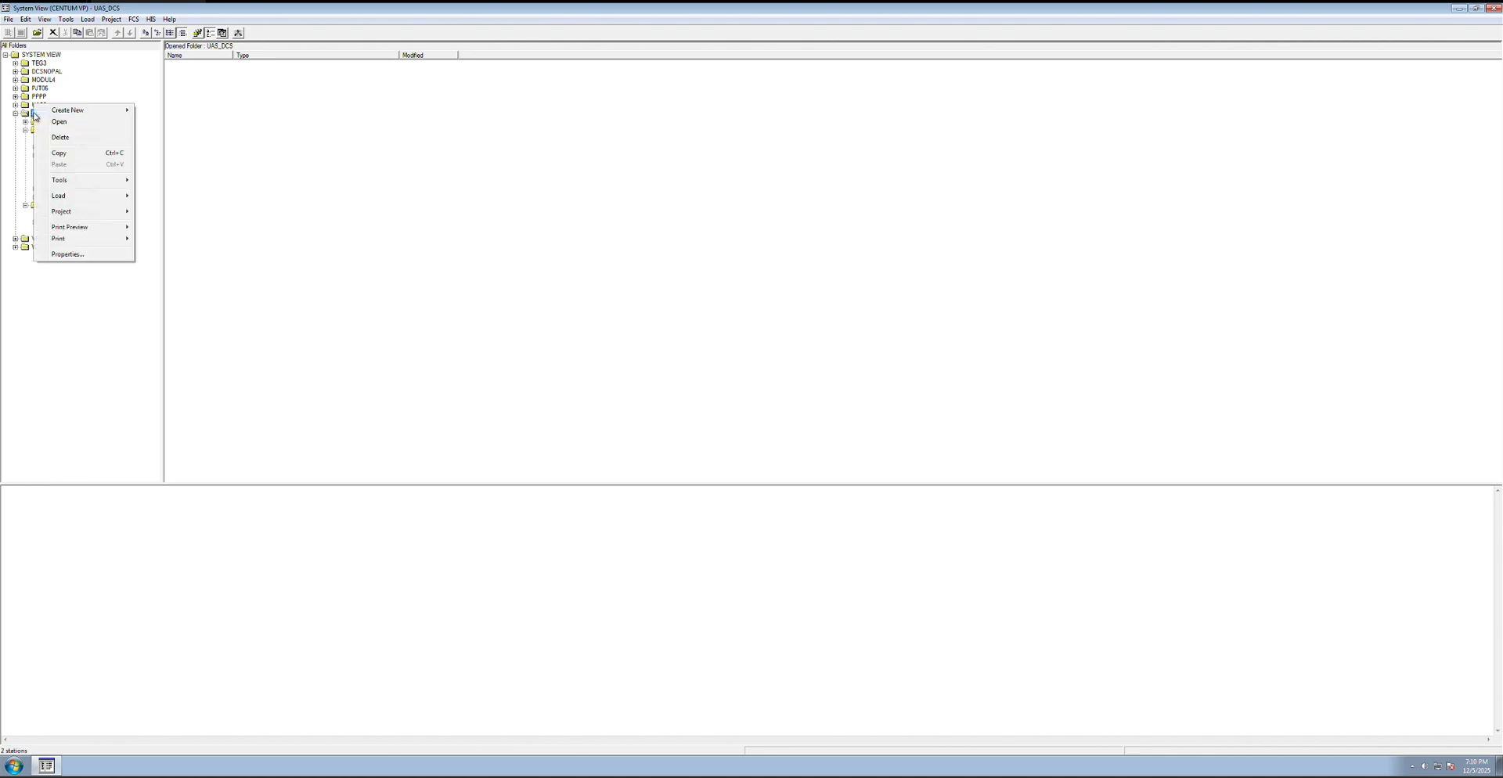
click(76, 255)
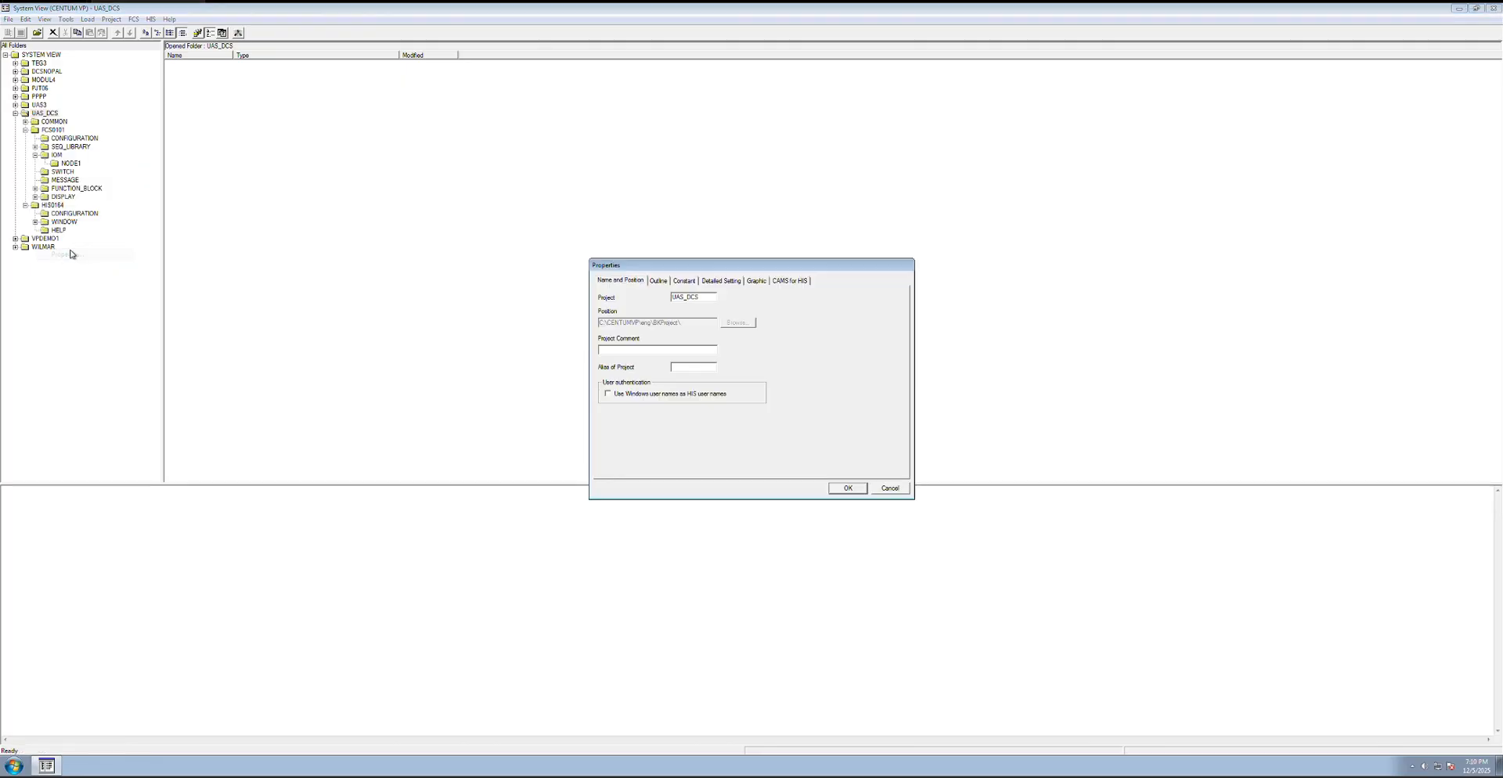
click(737, 282)
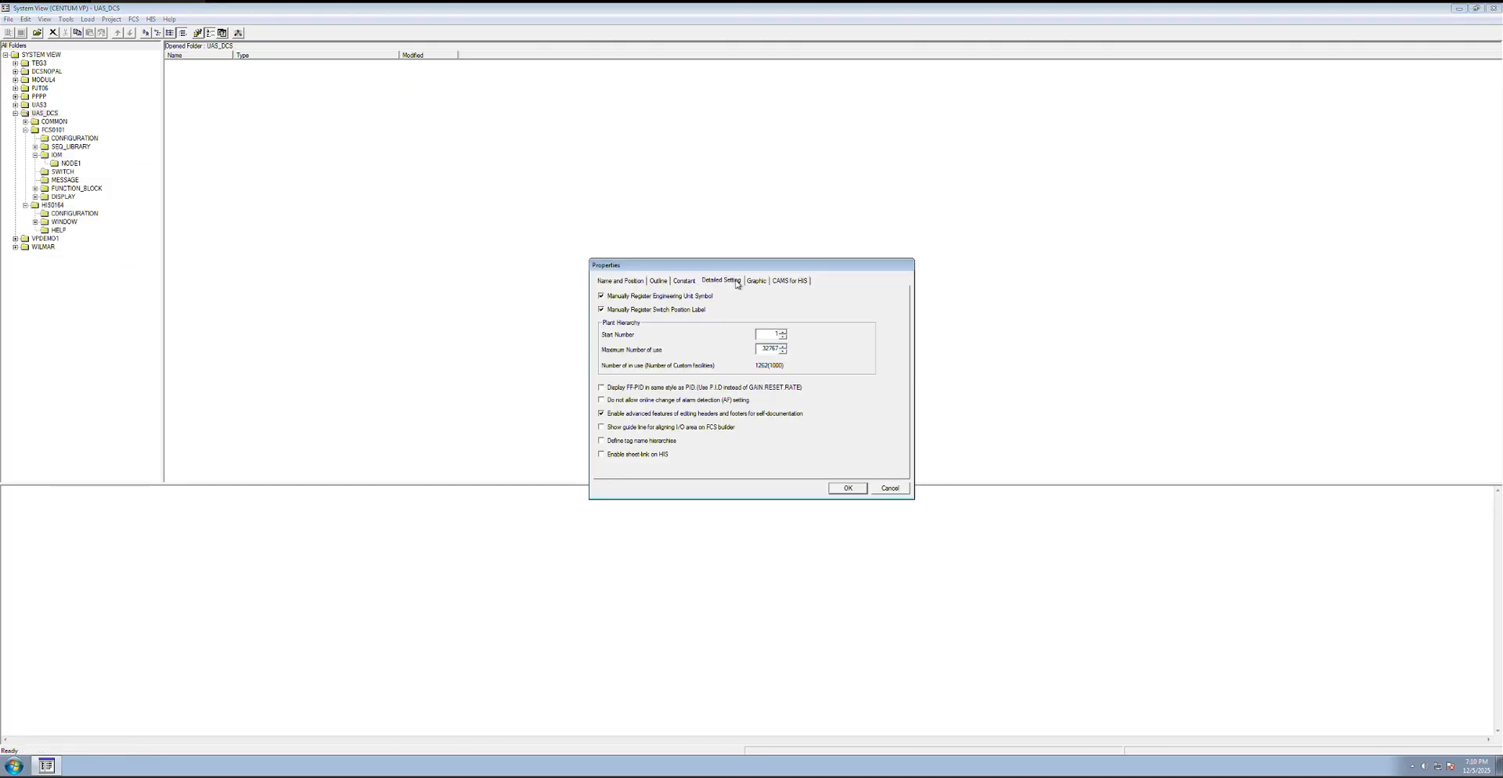
click(601, 296)
click(601, 296)
click(603, 311)
click(601, 309)
click(838, 490)
click(864, 328)
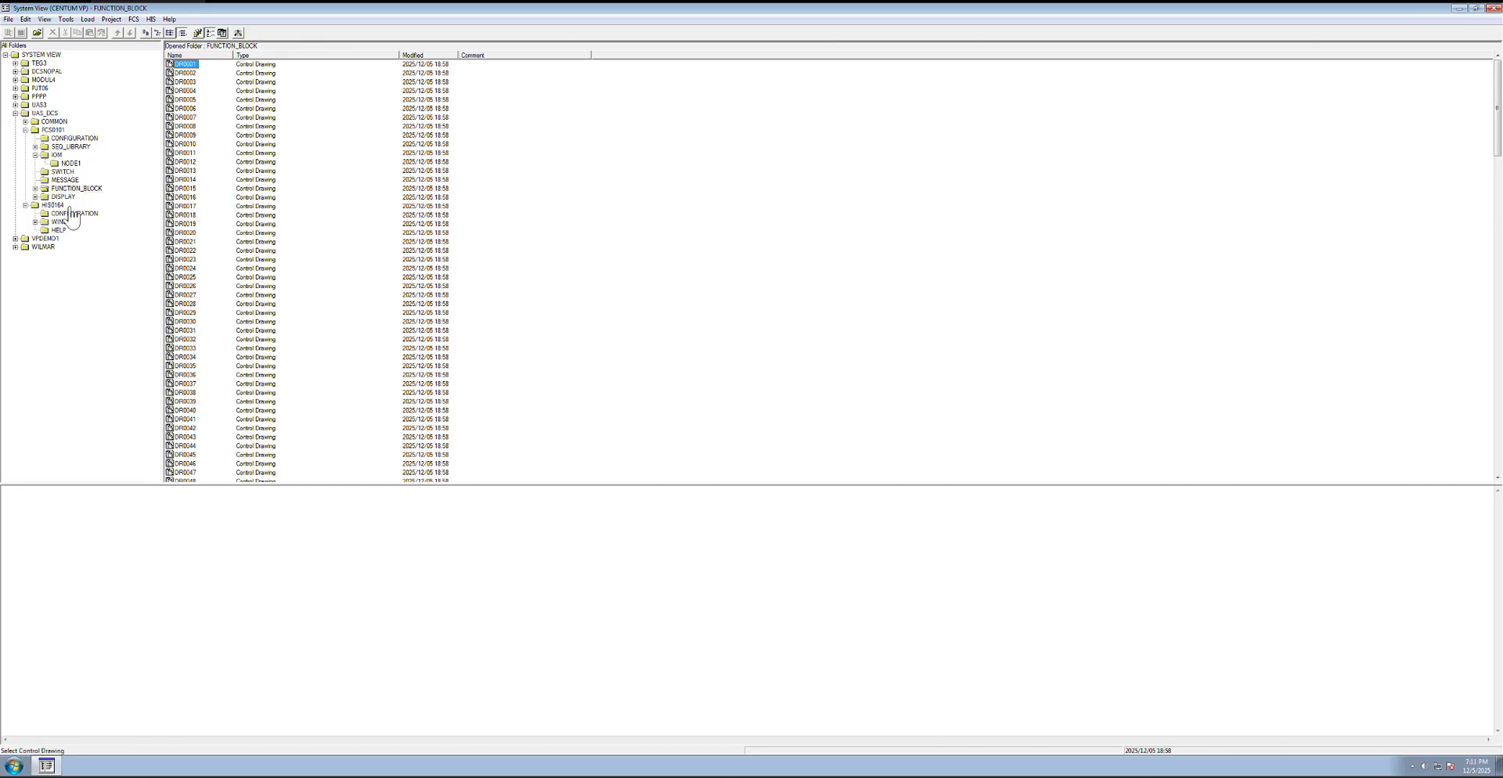
- Check engineering unit symbols No. 9 and No. 12 in the COMMON folder's EngUnit table, and close it
click(53, 122)
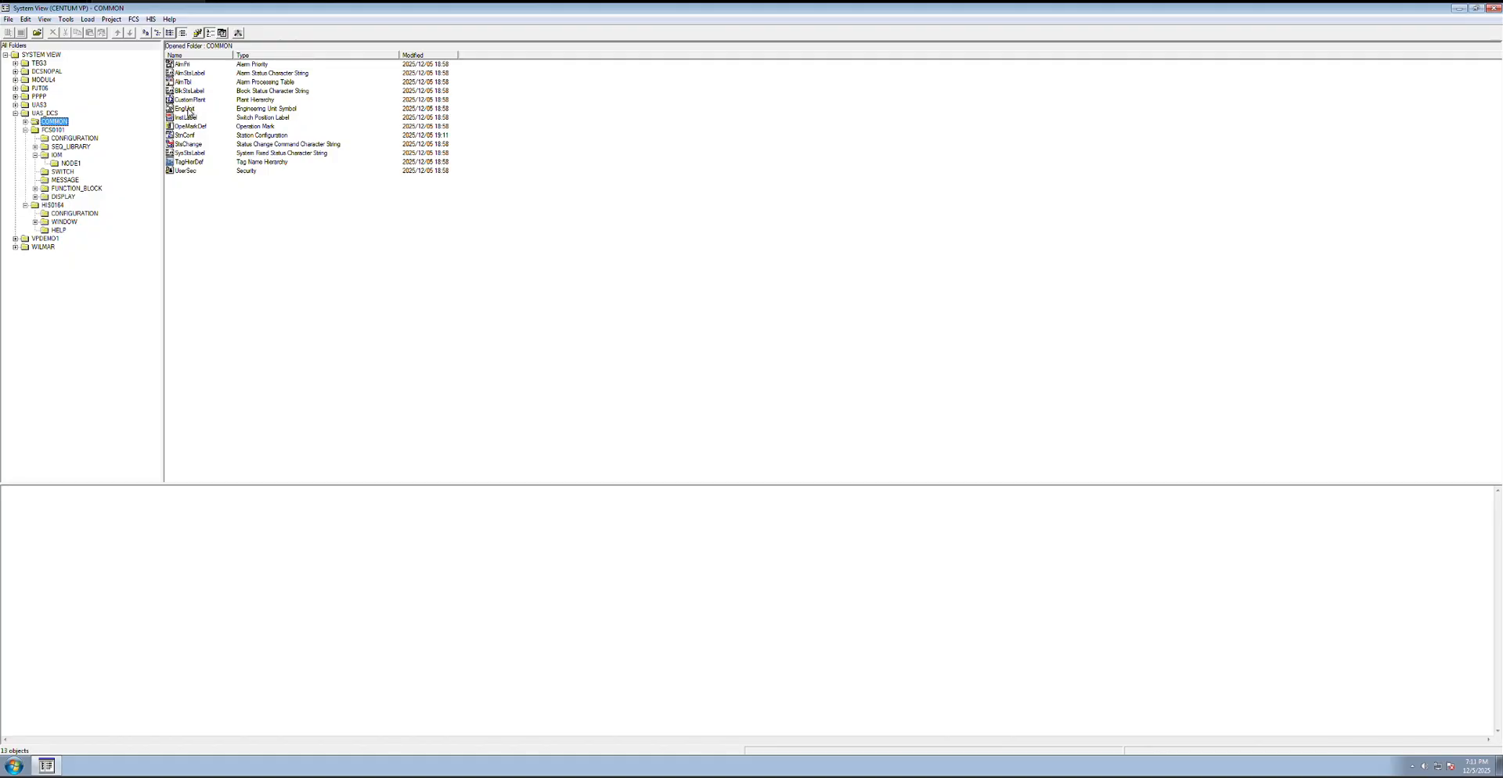
double_click(188, 112)
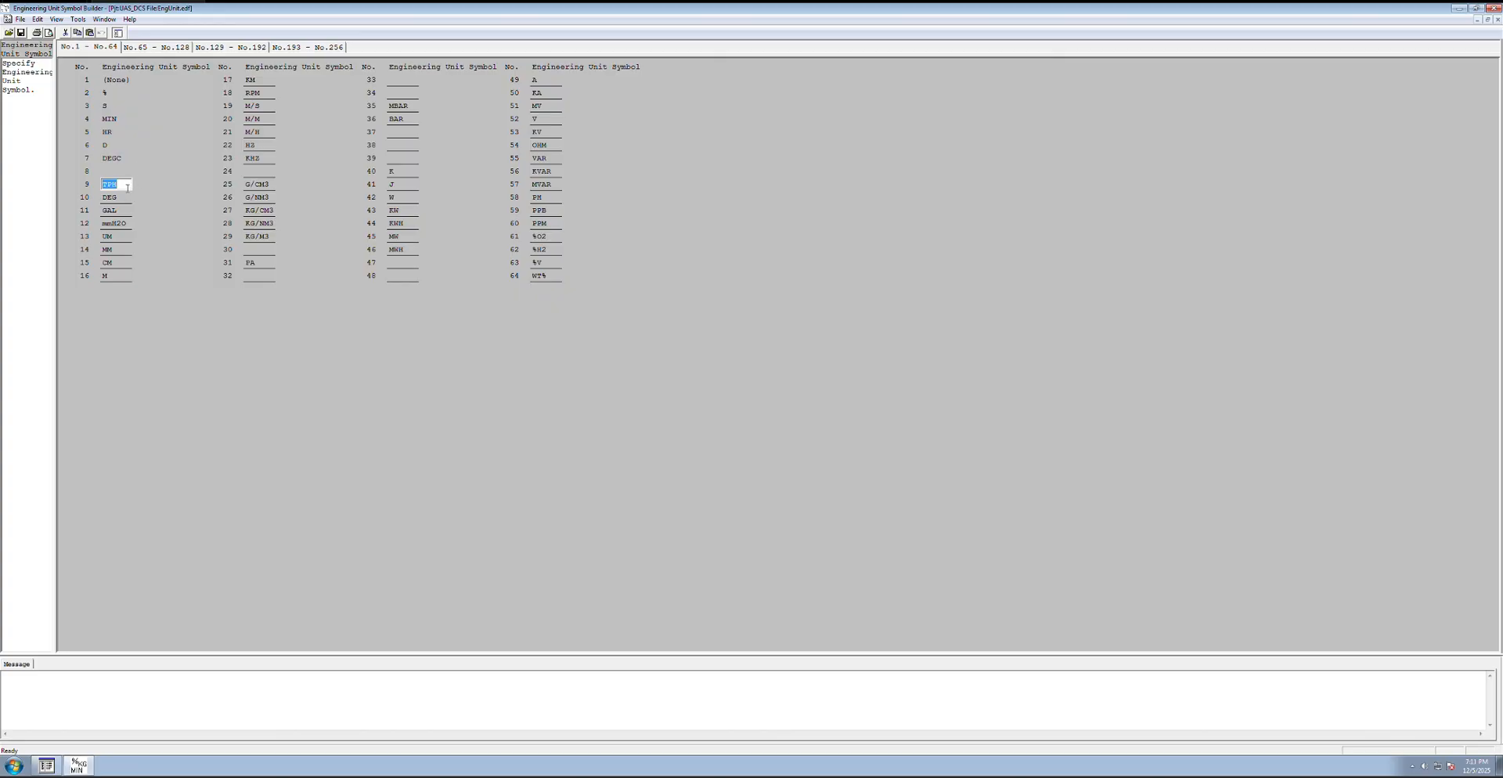
click(117, 224)
click(1493, 8)
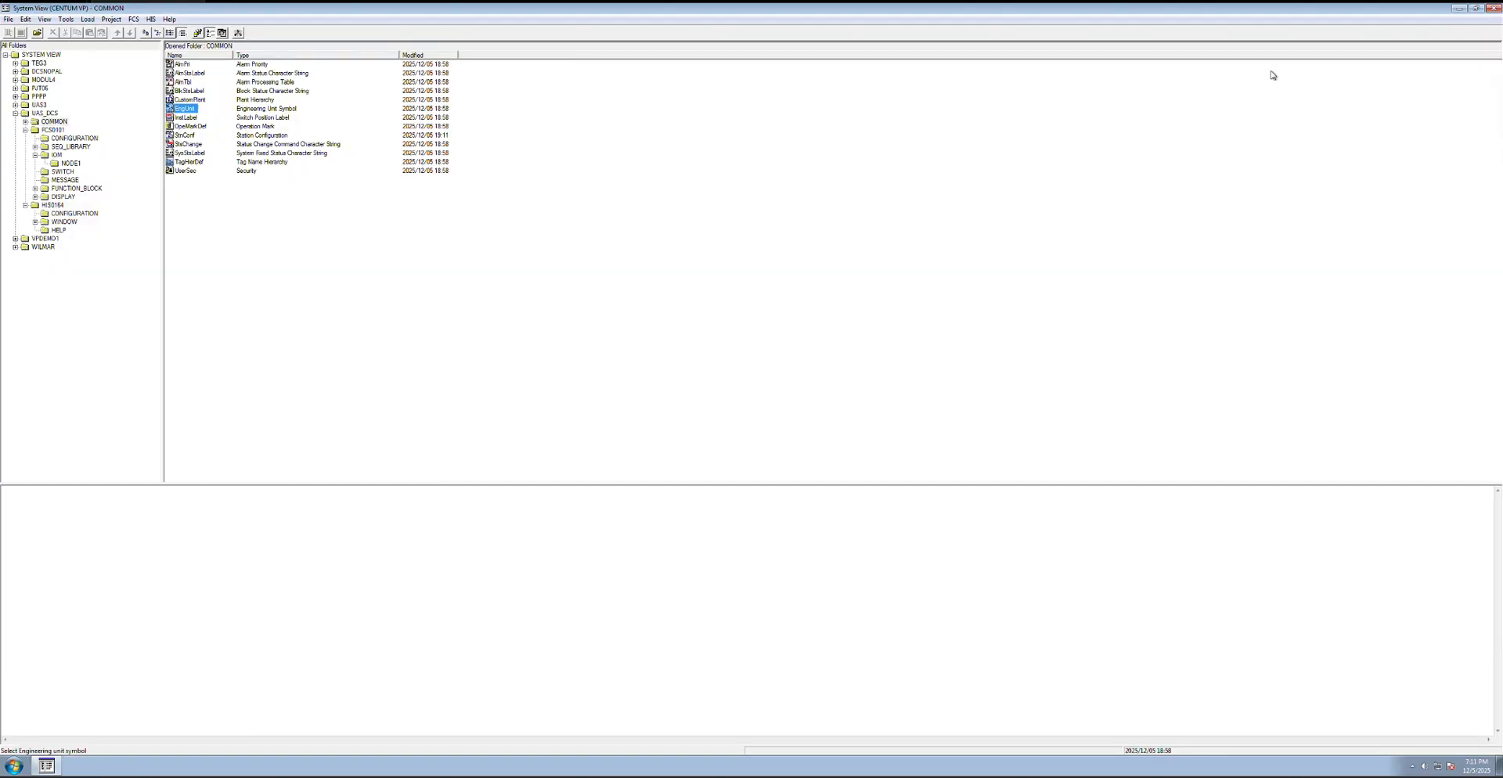
- Open control drawing DR0001 from FUNCTION_BLOCK and review the LIC461 block's scale limits and engineering unit
click(70, 190)
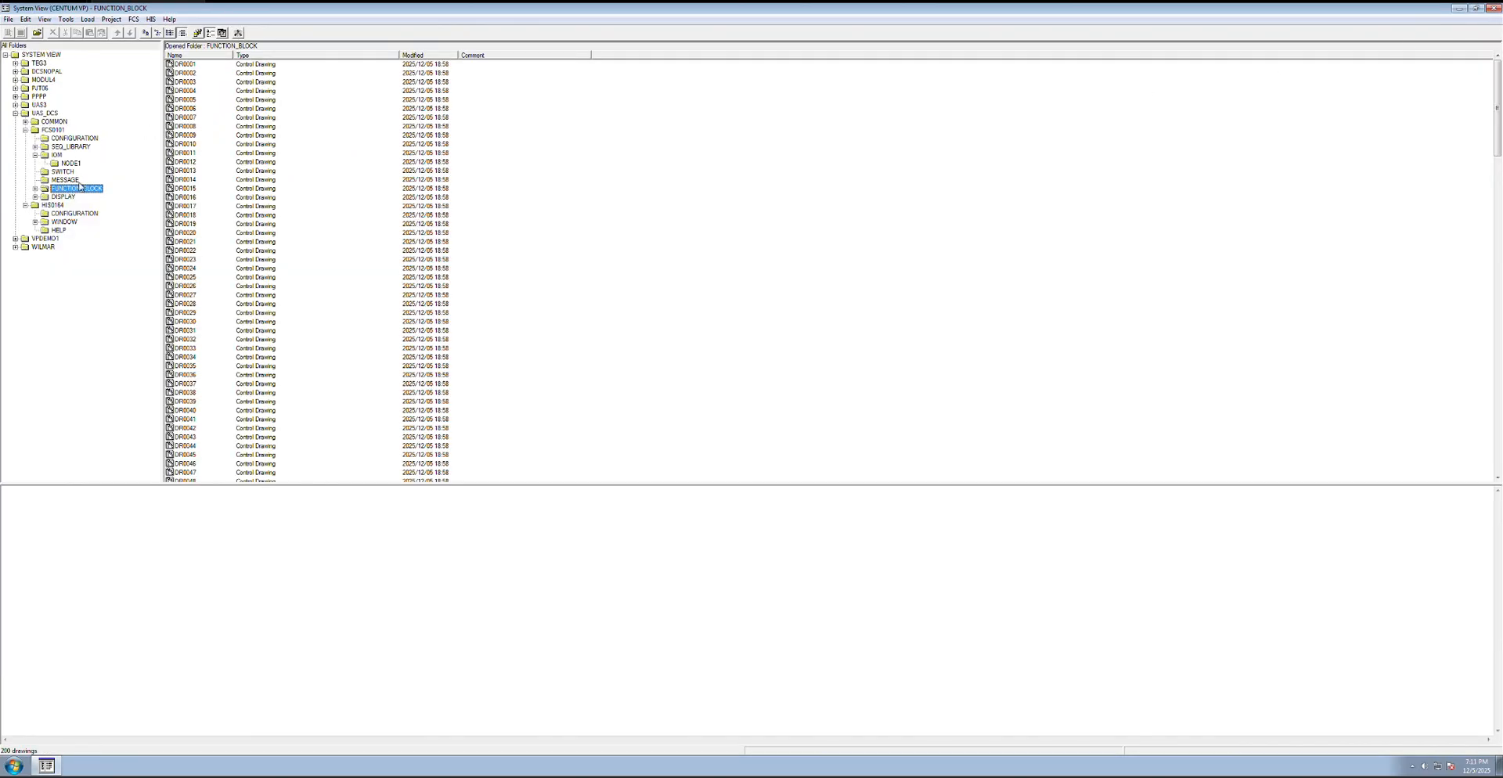
click(185, 66)
double_click(185, 66)
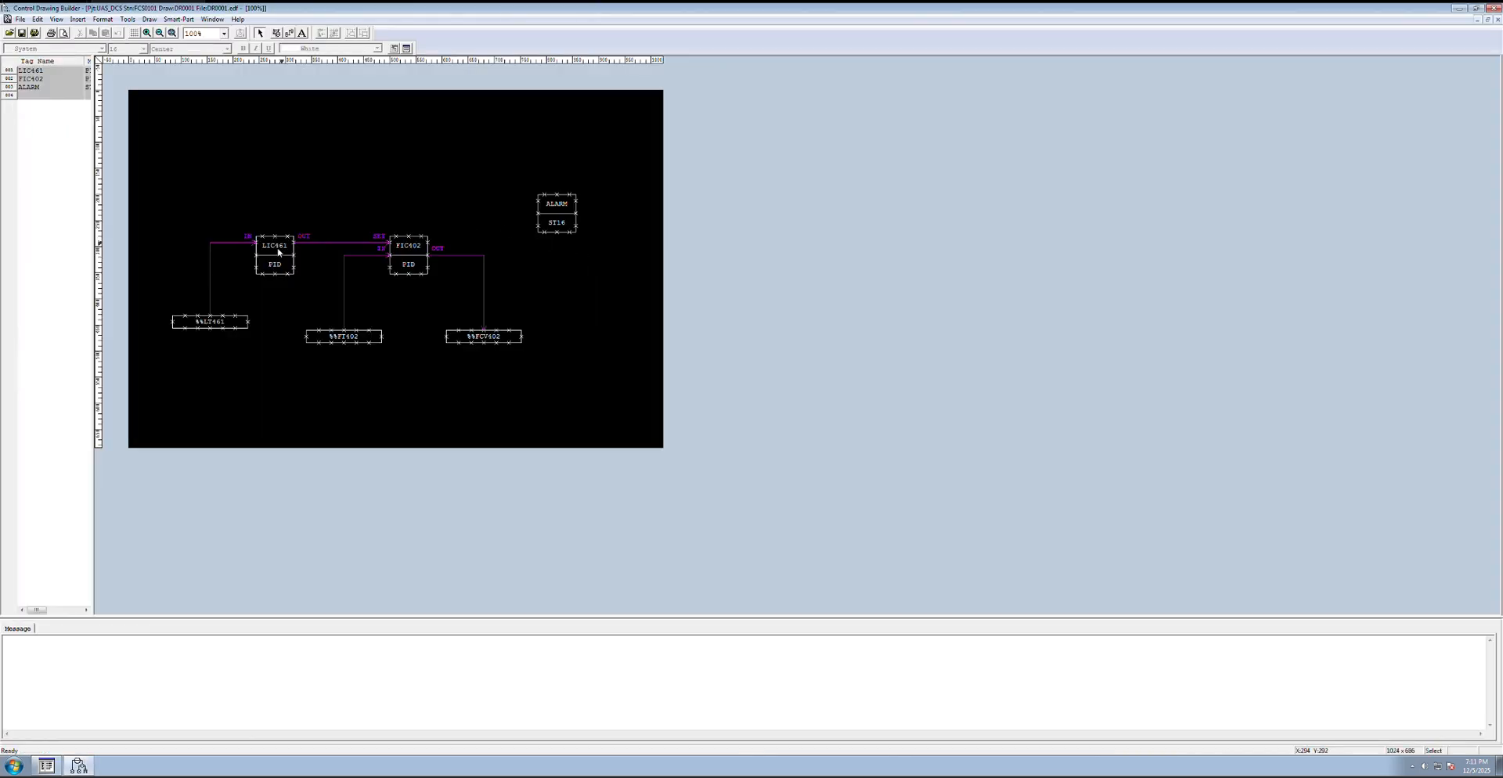
click(274, 253)
right_click(274, 254)
click(309, 262)
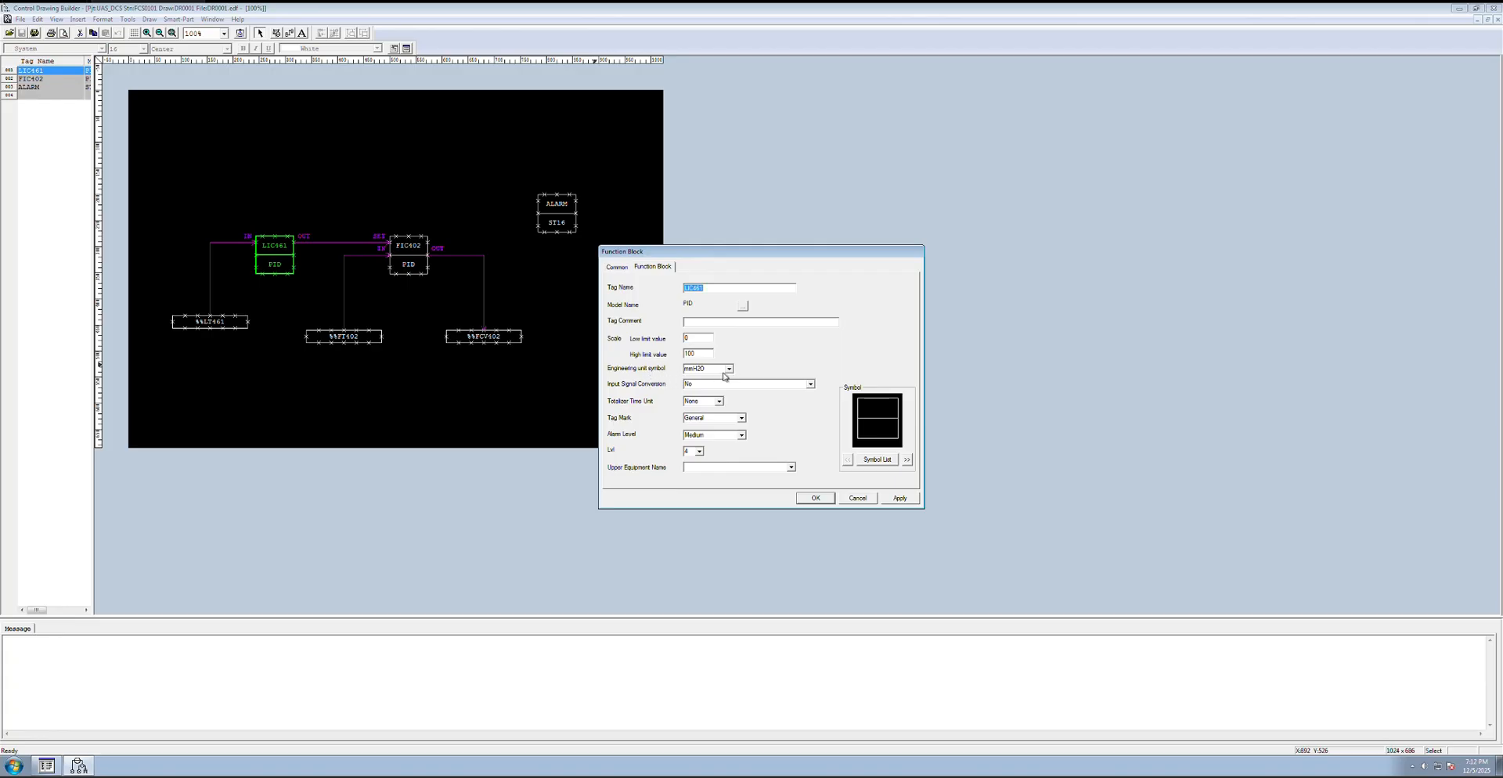
click(815, 498)
- Review the scale limits and engineering unit in the FIC402 block's properties
click(407, 253)
right_click(408, 253)
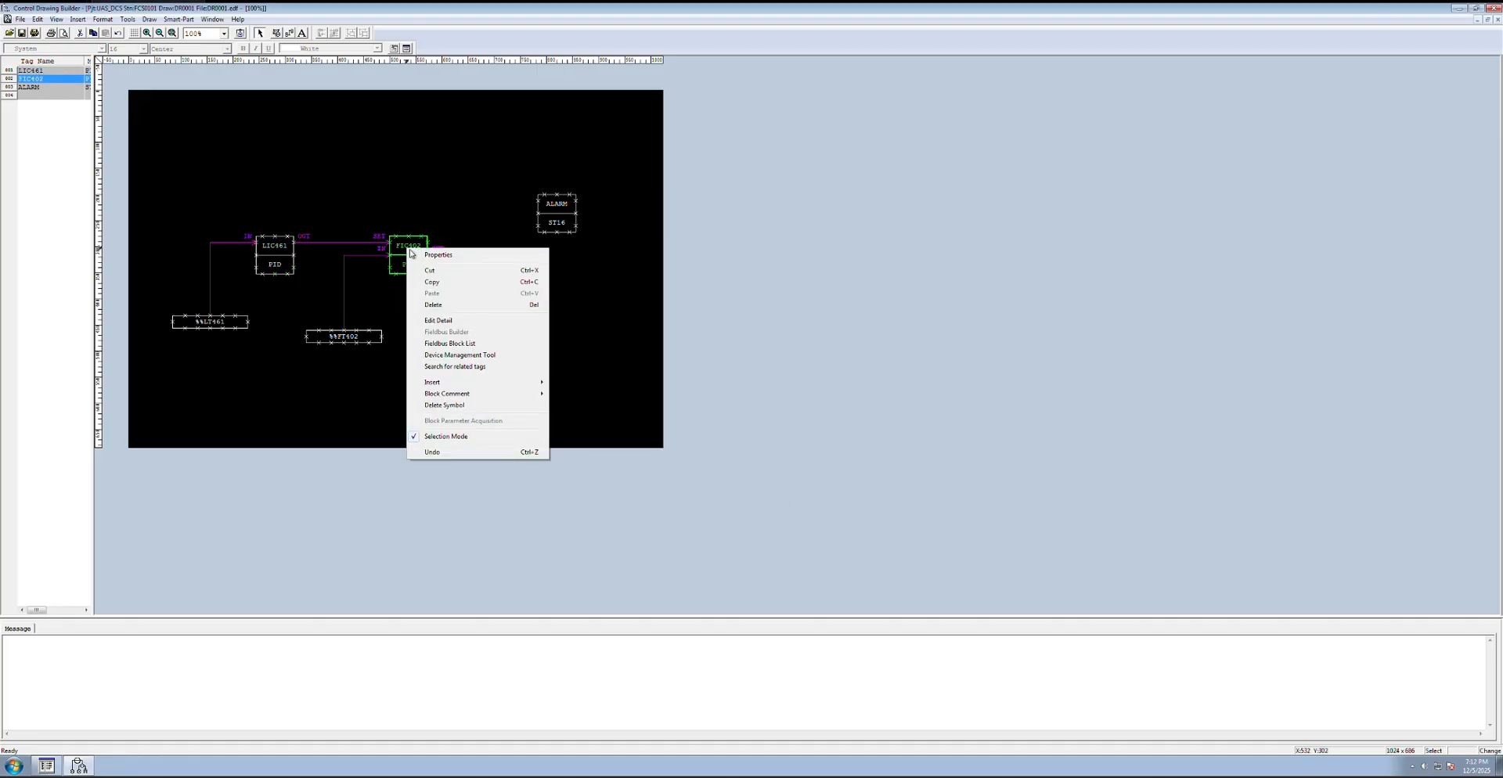
click(441, 256)
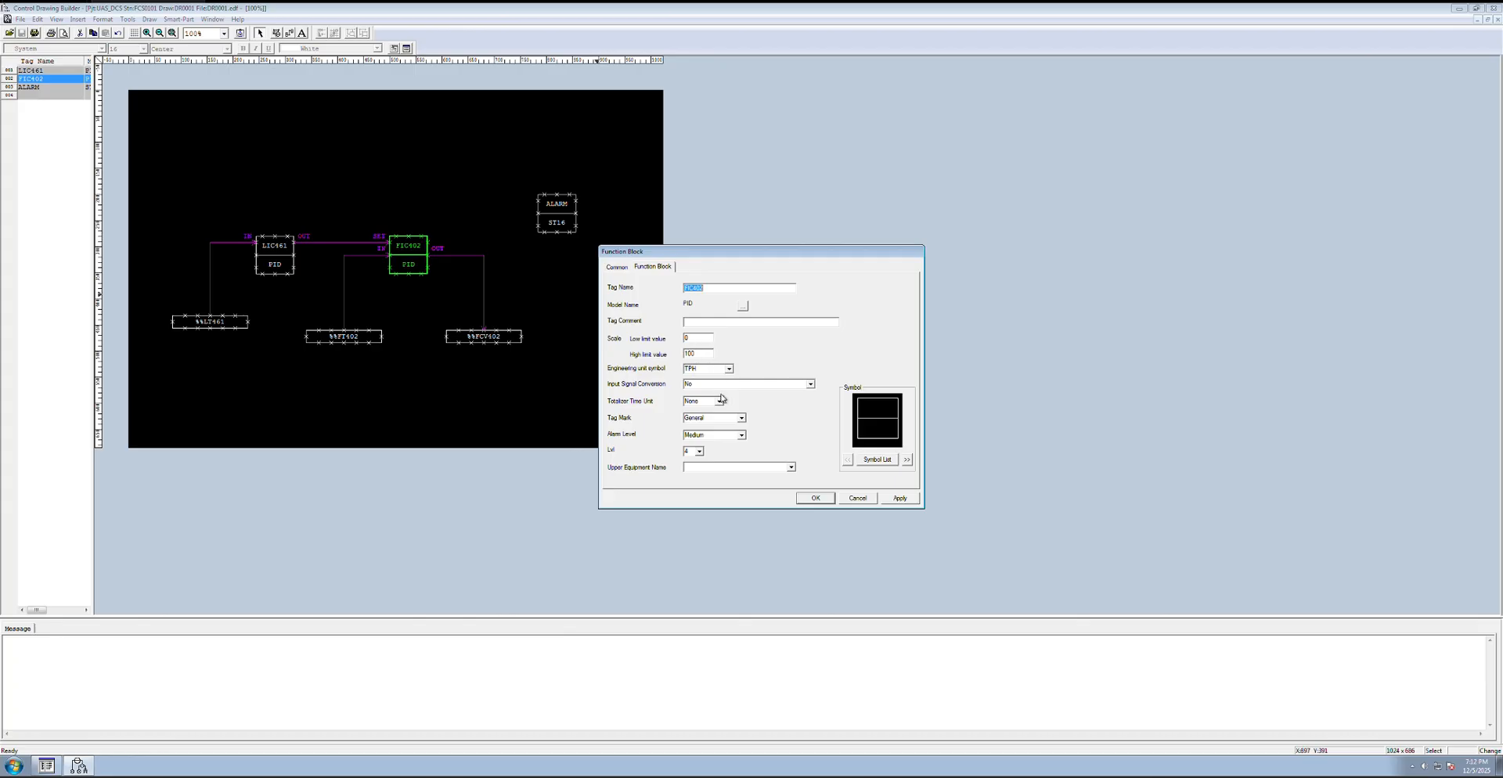
click(815, 499)
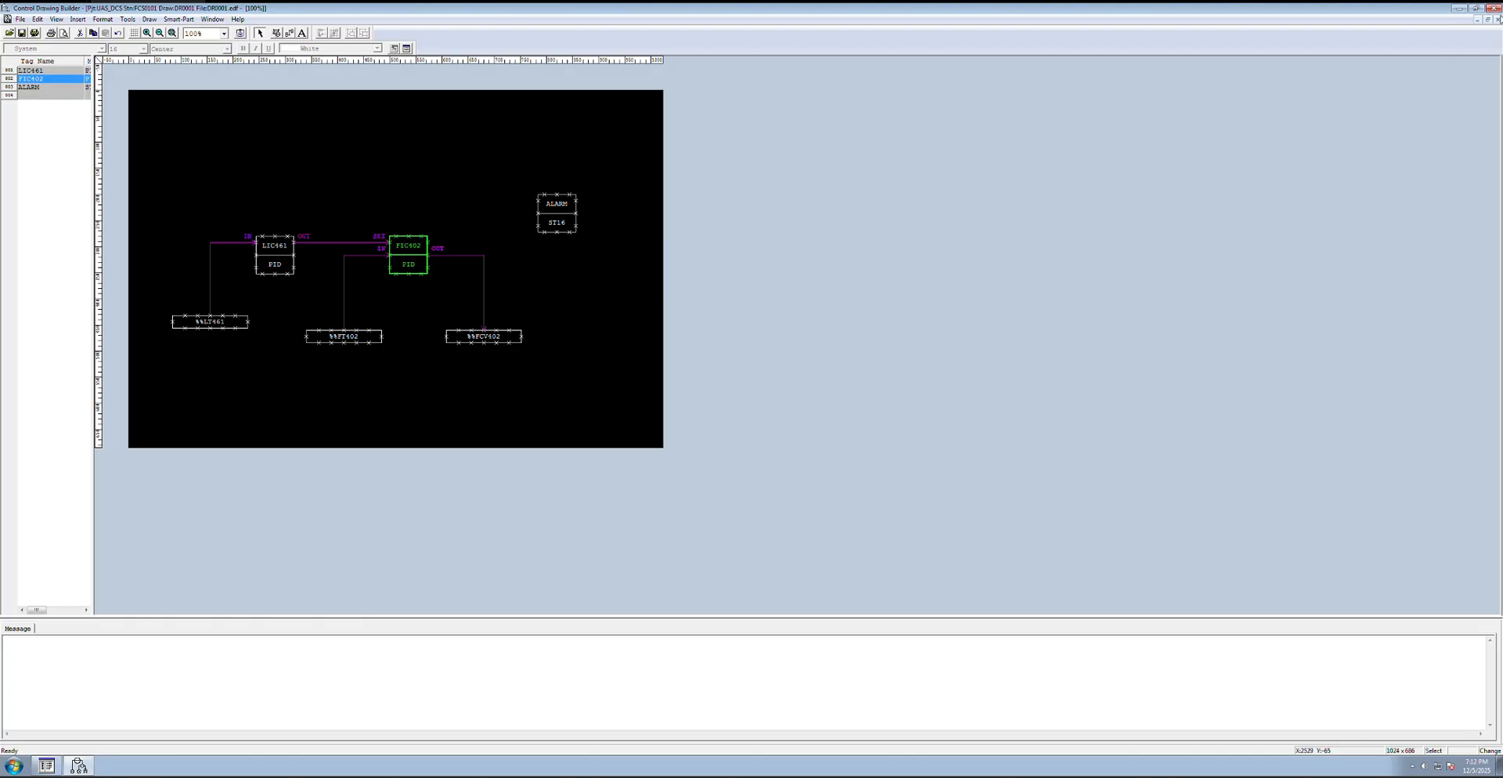
- Cancel closing the control drawing and recheck the FIC402 block's properties
click(1494, 11)
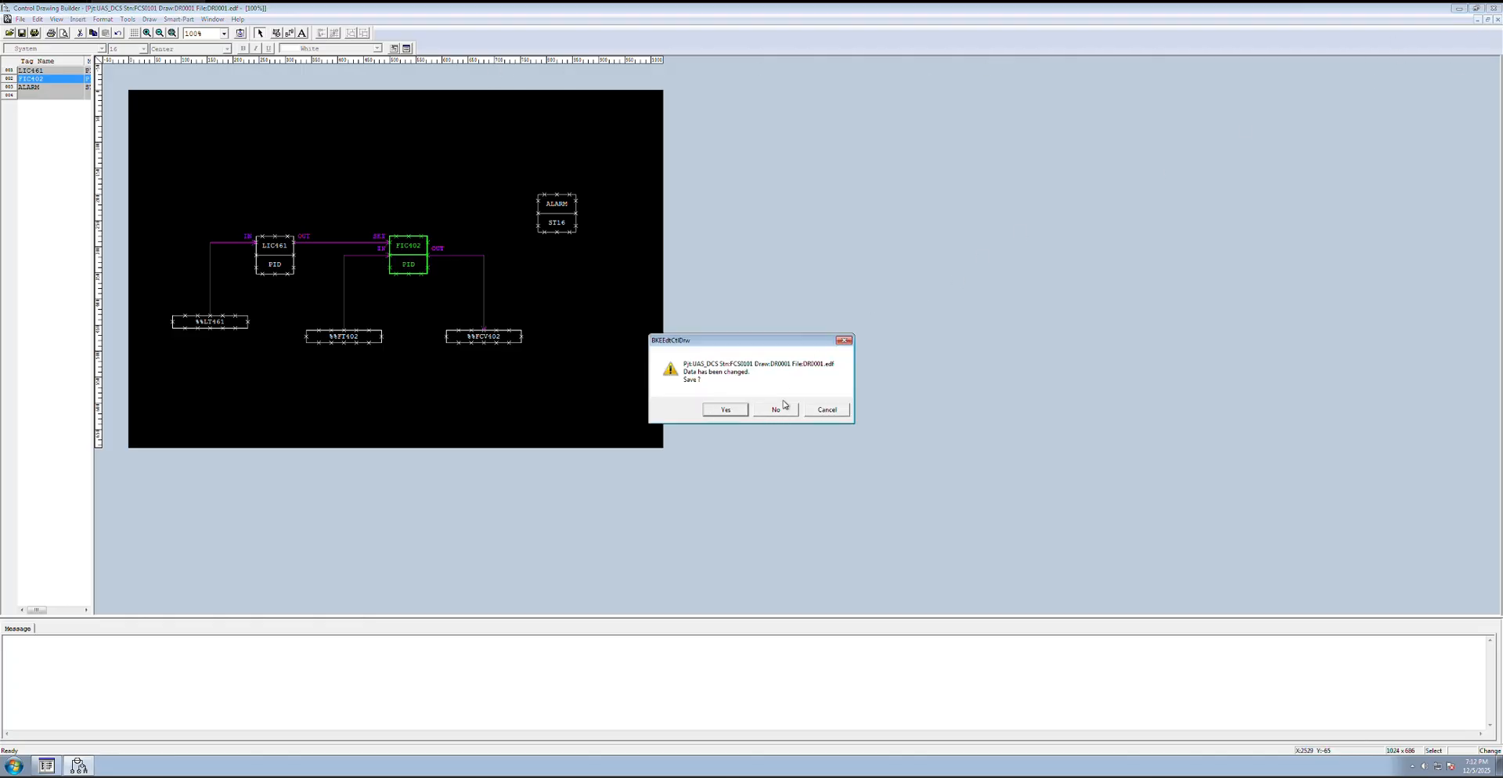
click(823, 412)
right_click(407, 255)
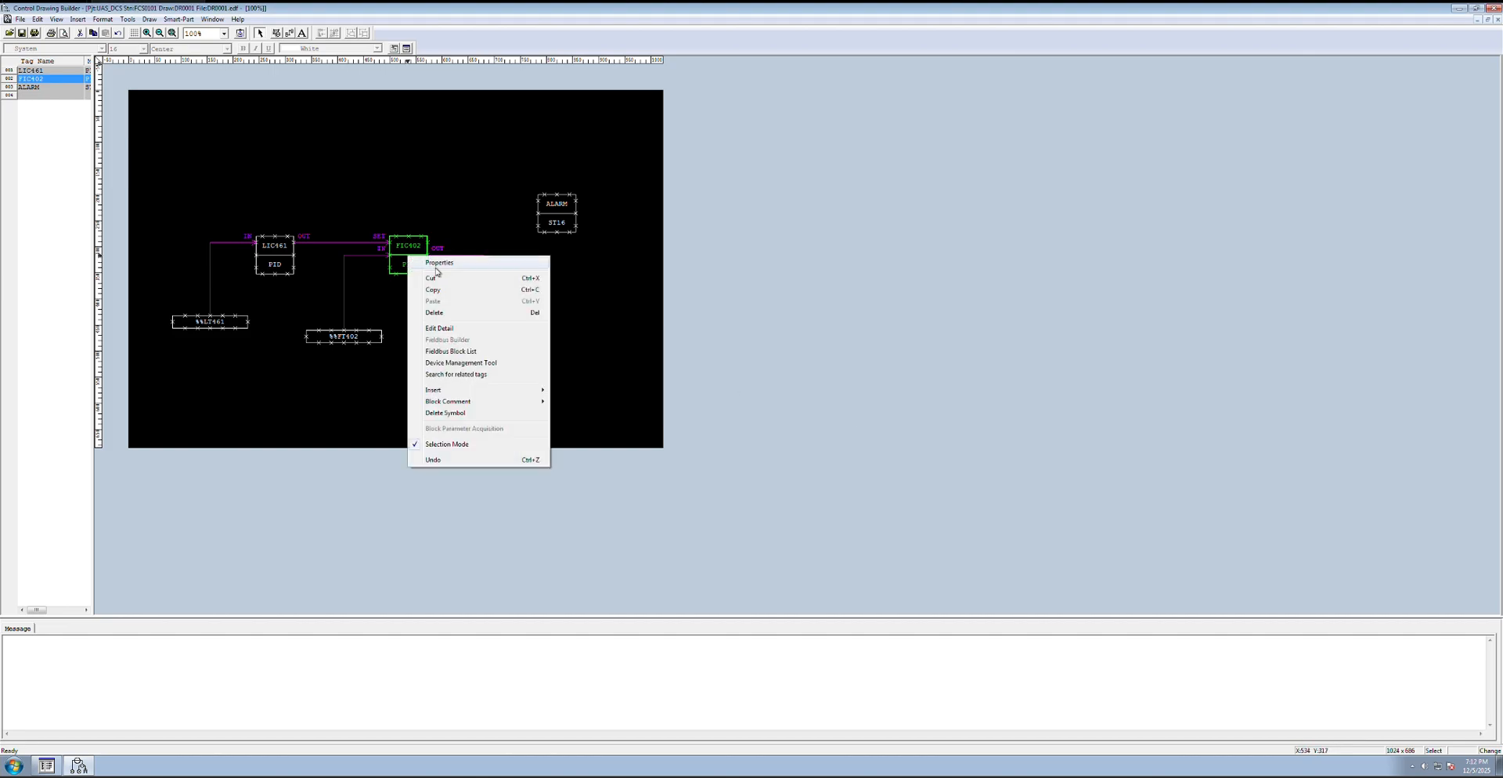
click(515, 283)
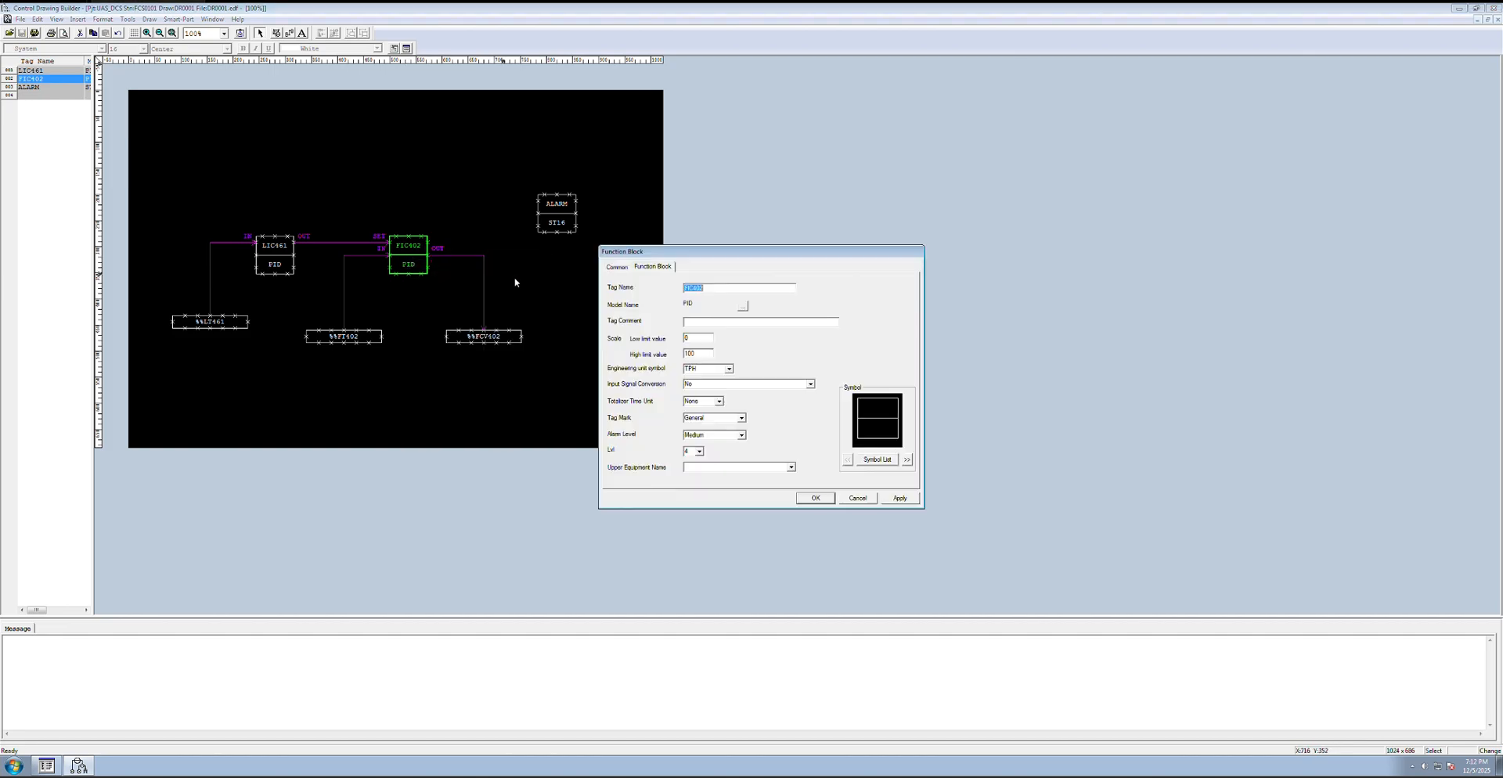
click(806, 499)
- Recheck the LIC461 block's properties, and close control drawing DR0001 with its changes saved
right_click(272, 258)
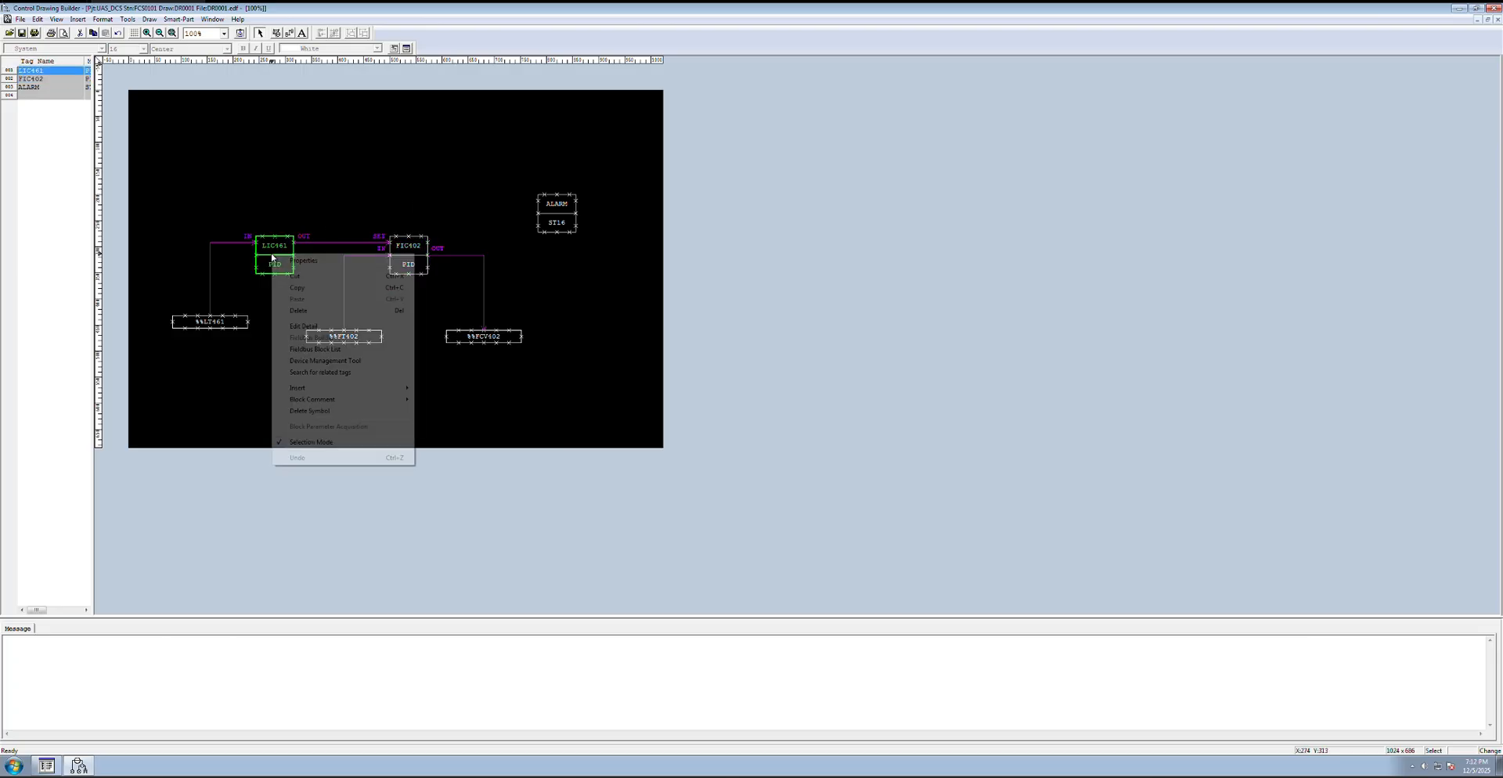
click(309, 263)
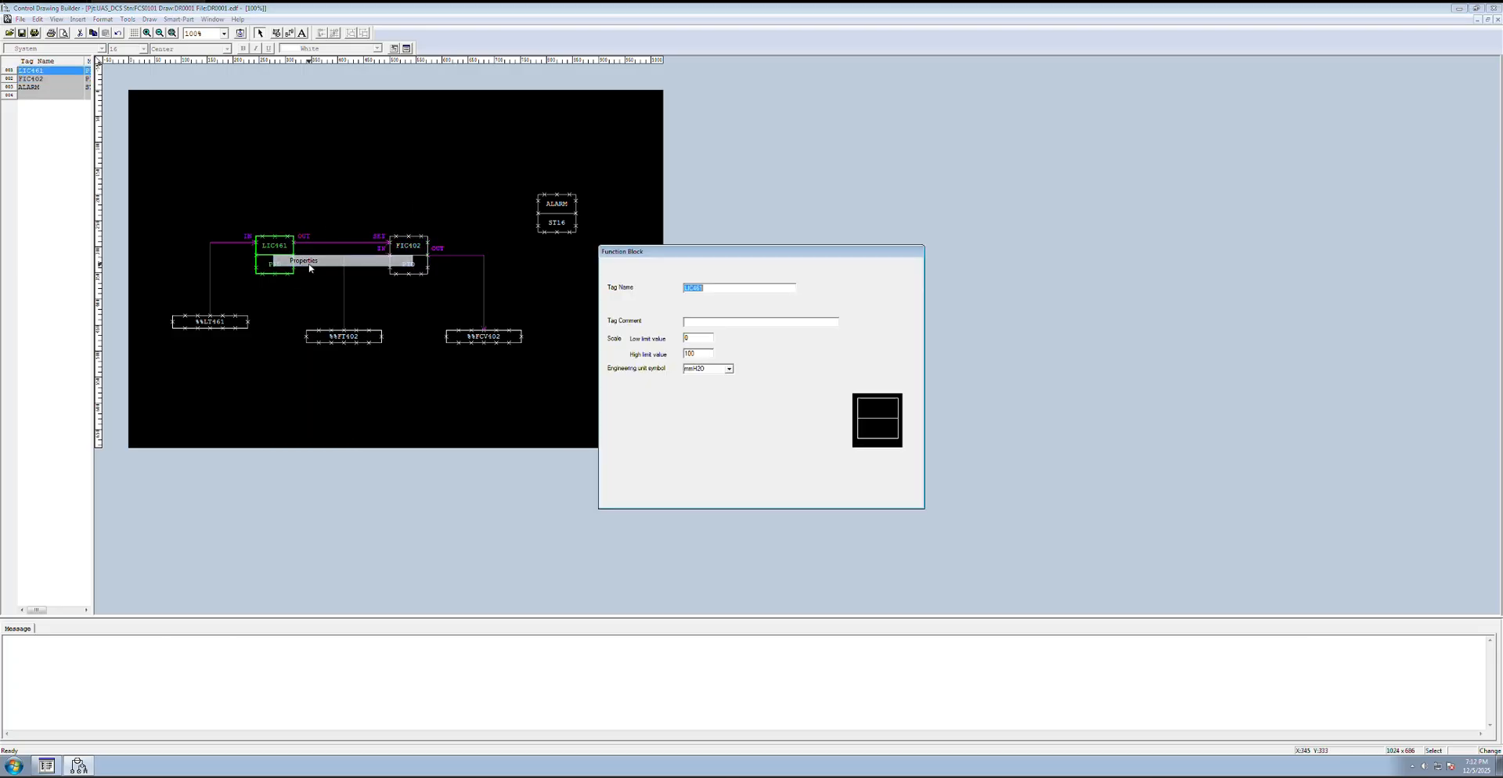
click(808, 501)
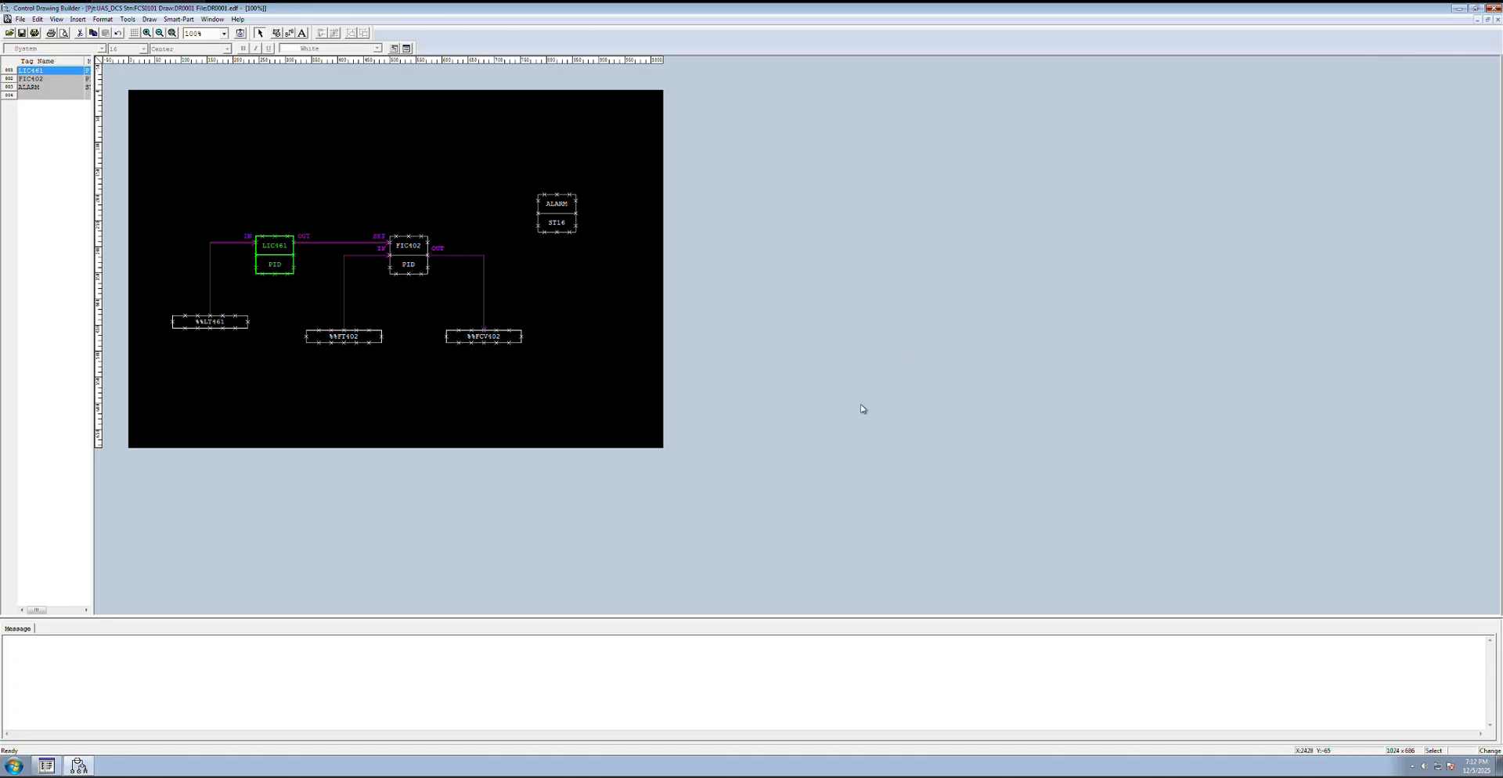
click(1494, 8)
click(713, 411)
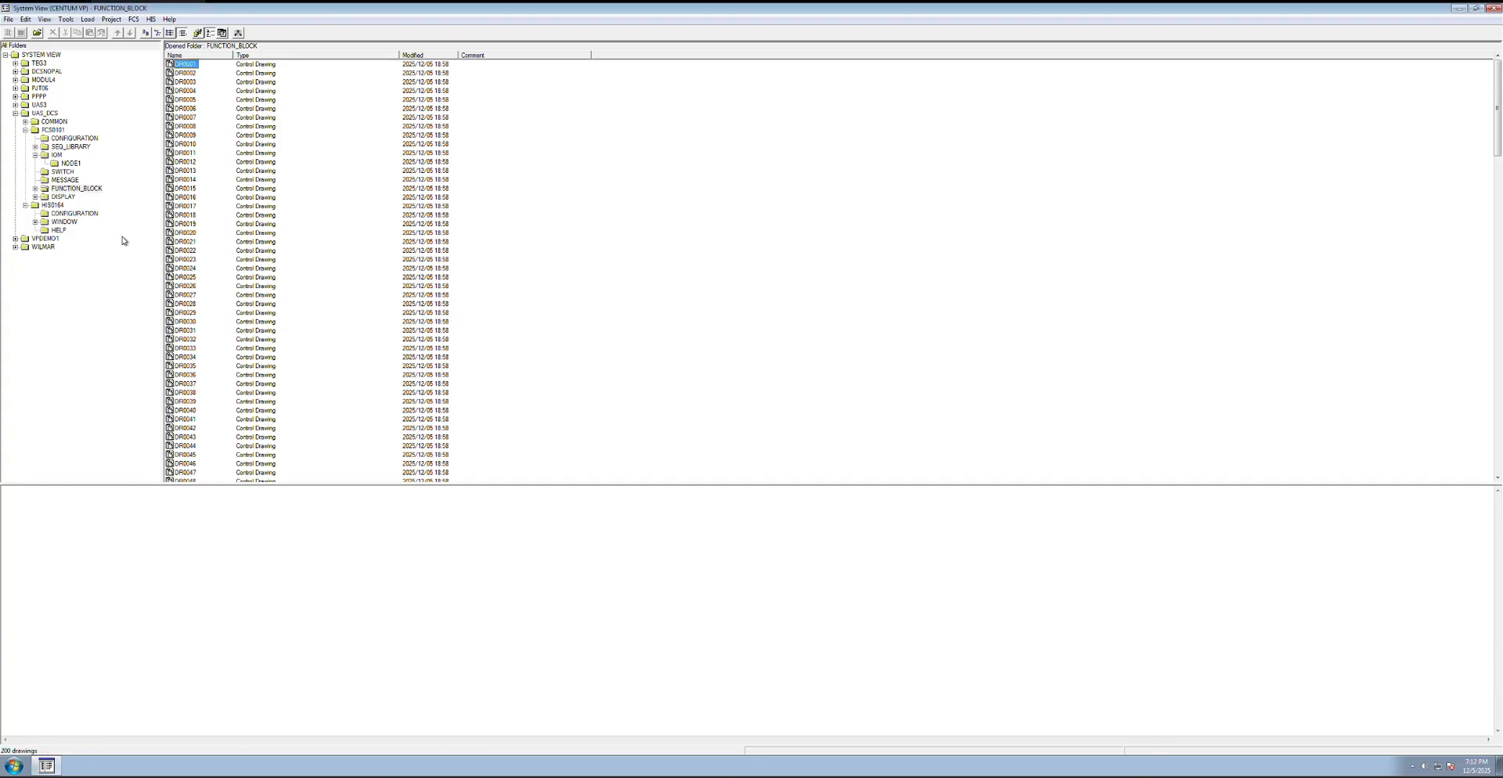
- Start the test function for station FCS0101 and confirm switching HIS0164 to virtual test mode
click(53, 130)
right_click(53, 130)
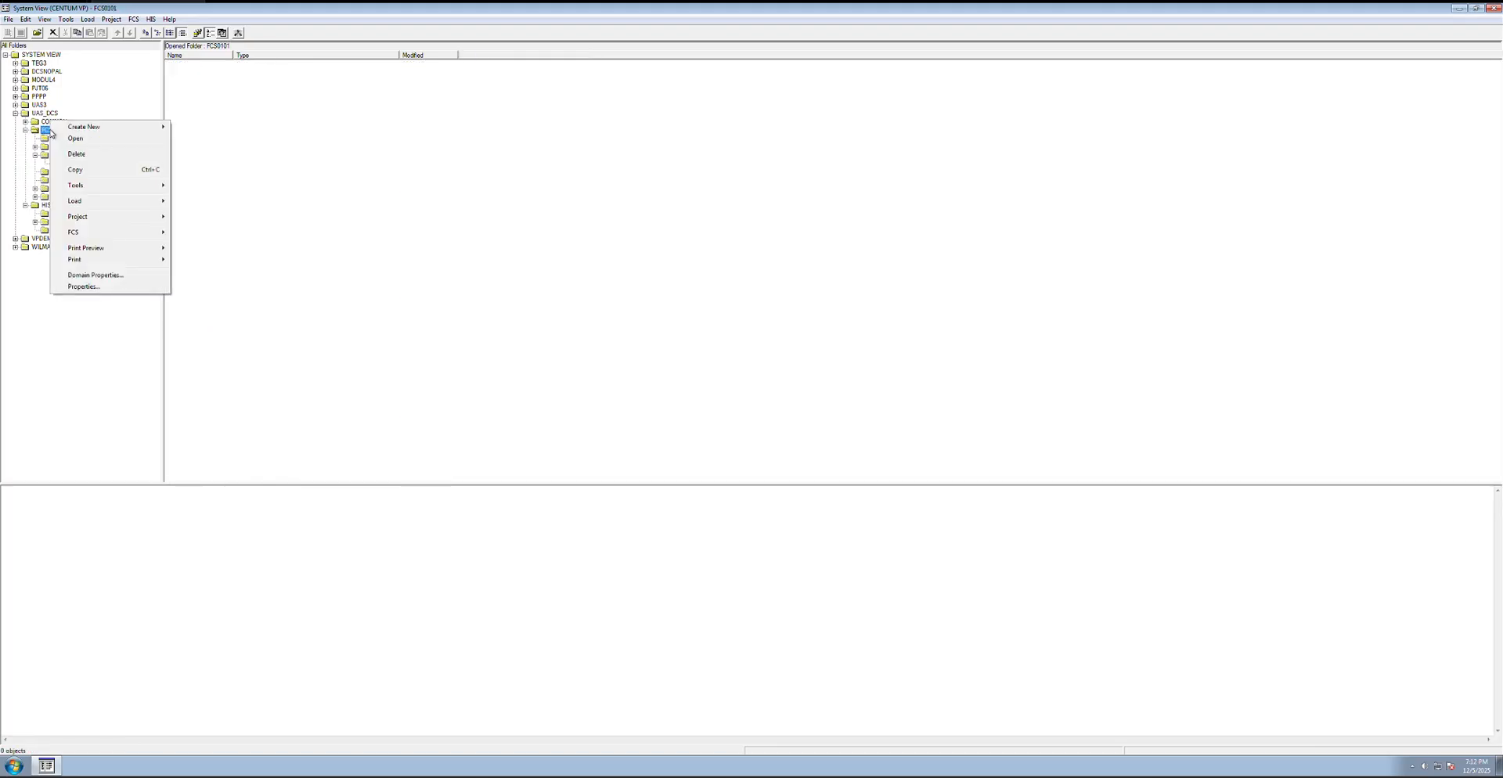
mouse_move(82, 234)
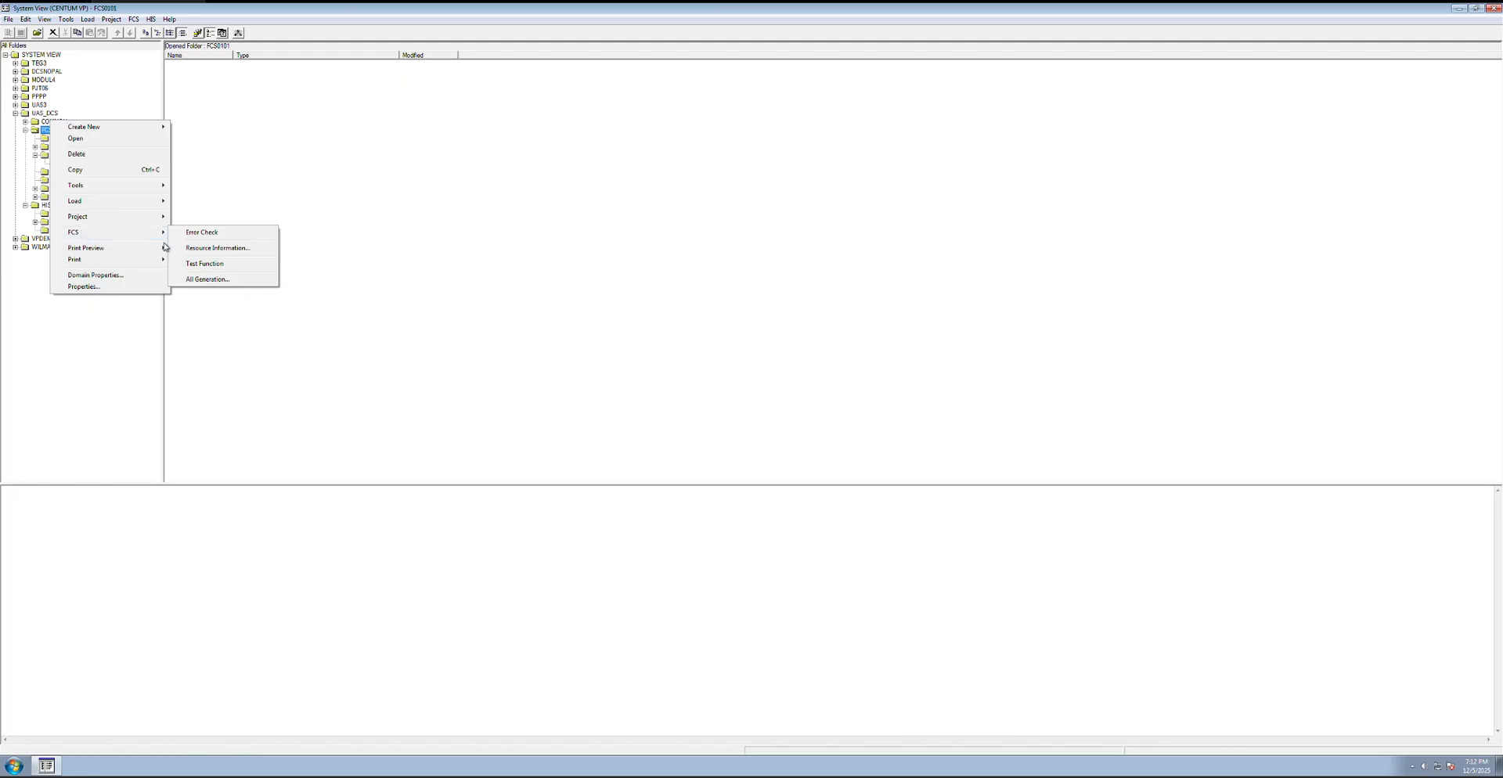
click(212, 263)
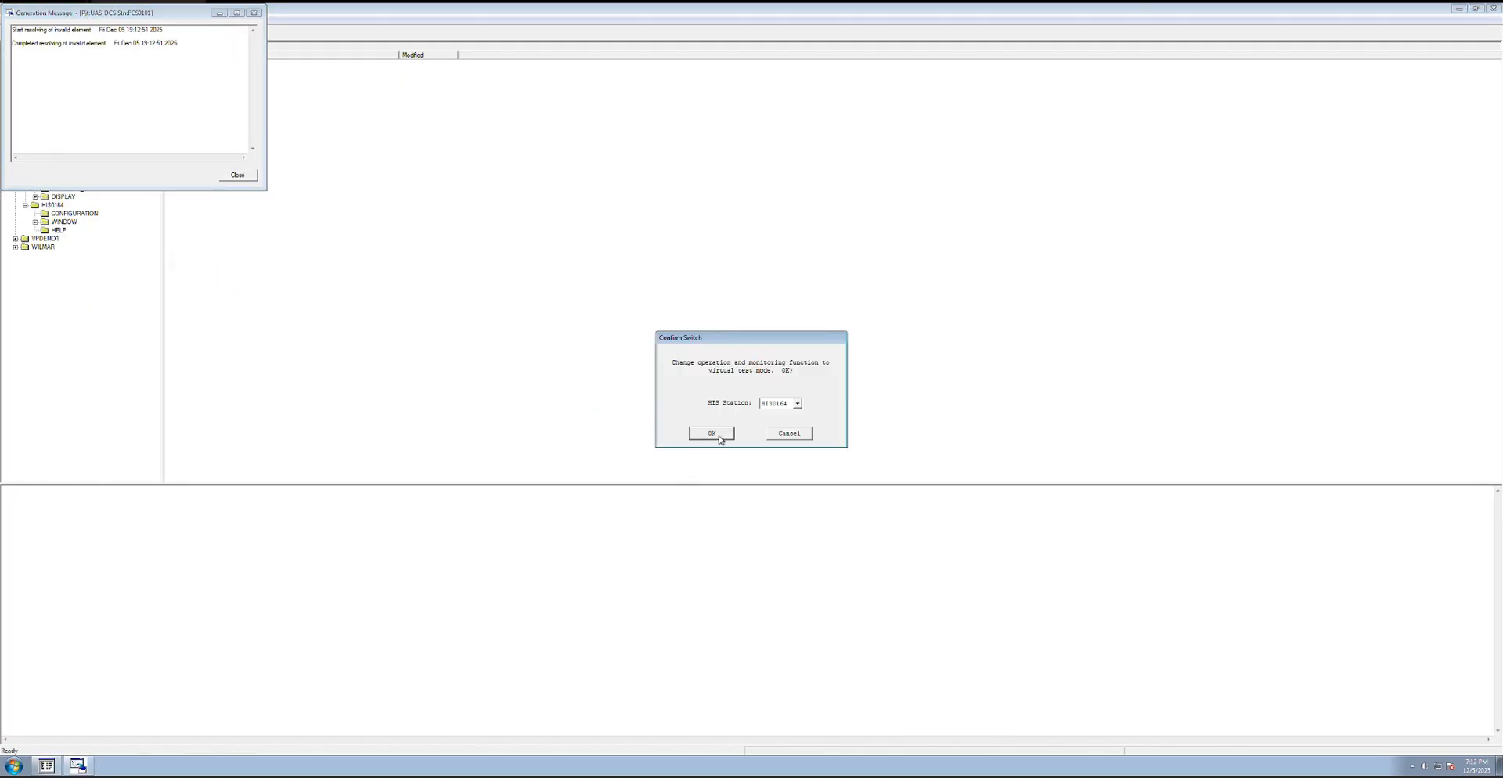
click(721, 437)
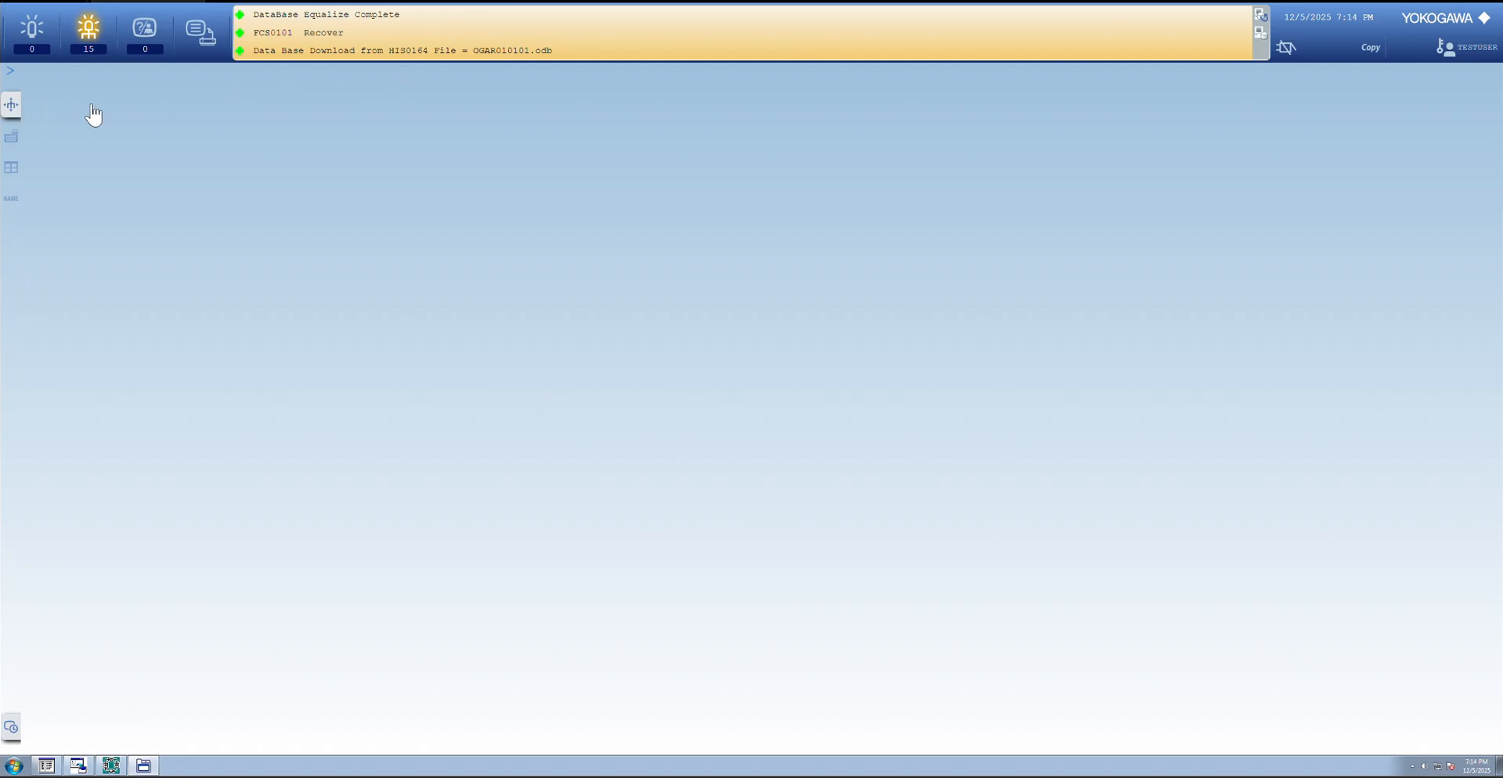
- Call up graphic window GR0001 by name and keep the graphic in full view
click(4, 199)
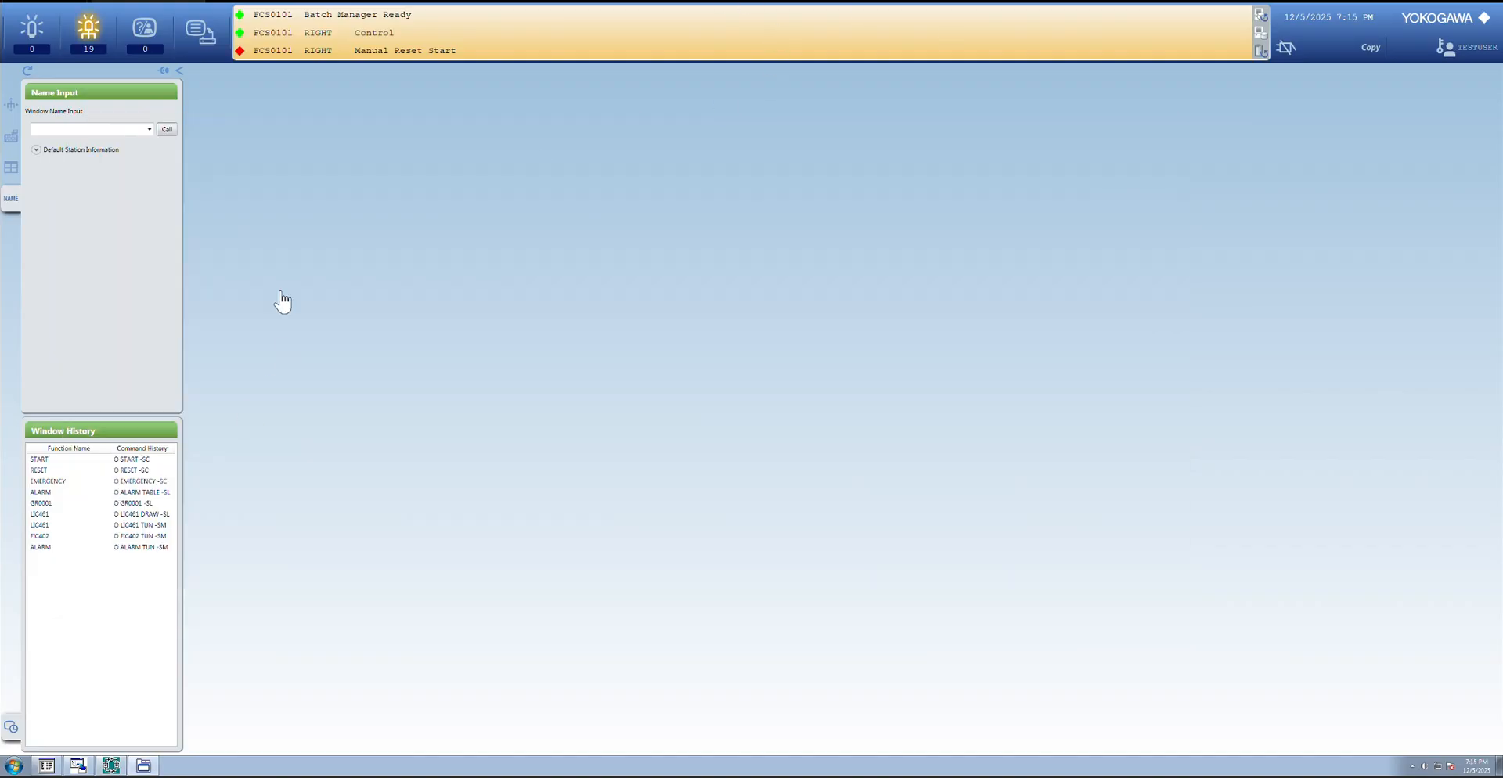
click(181, 71)
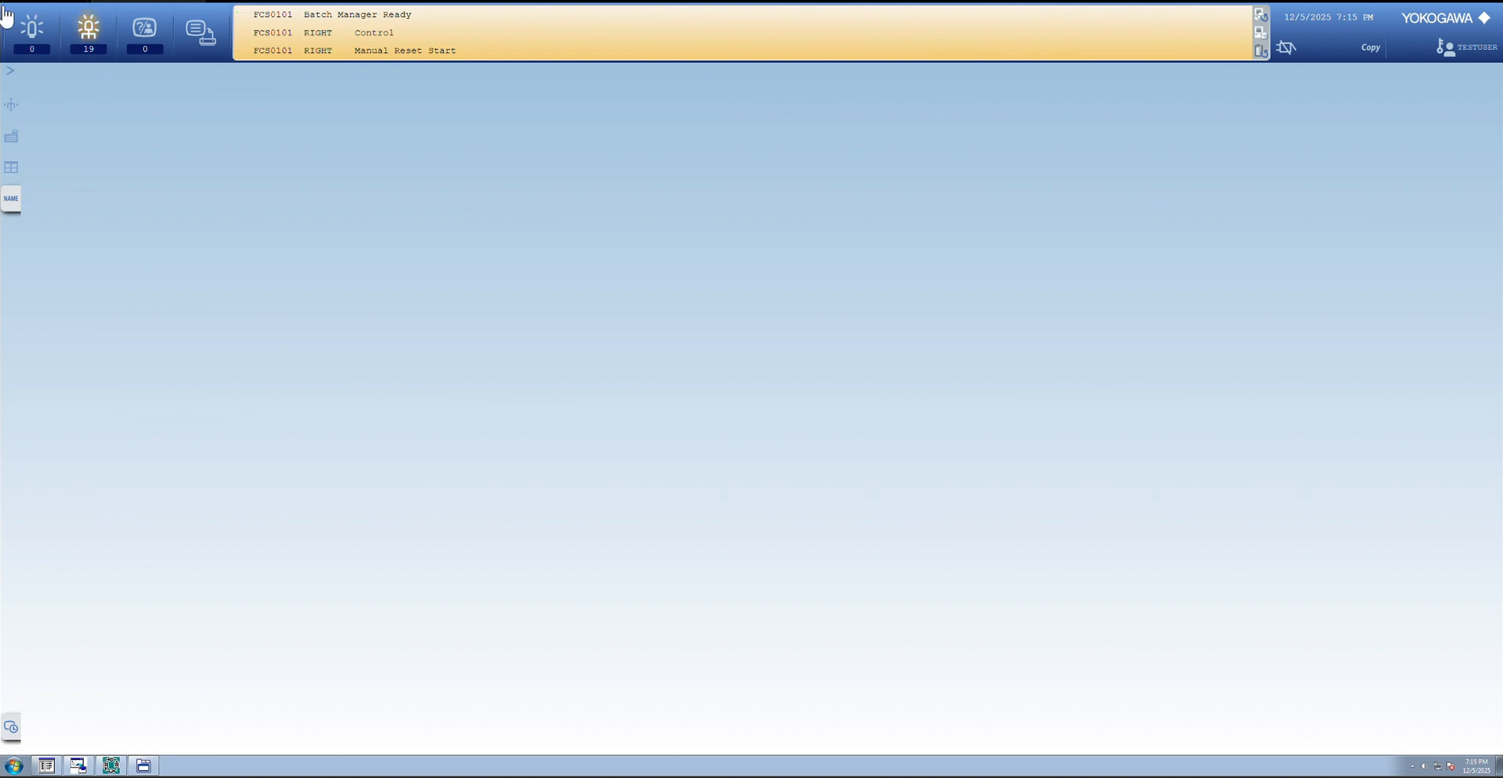
click(11, 204)
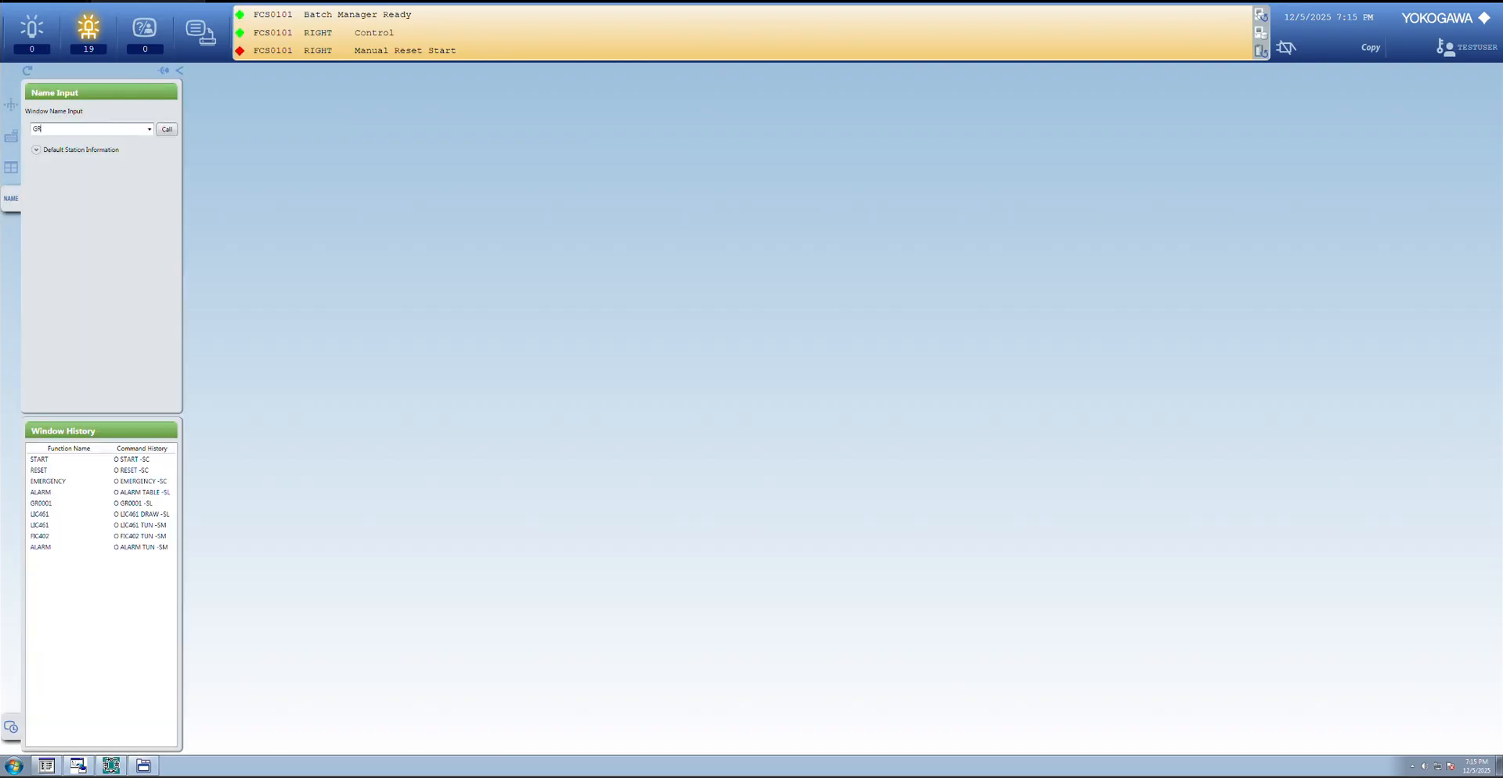
text(GR0001)
key(Return)
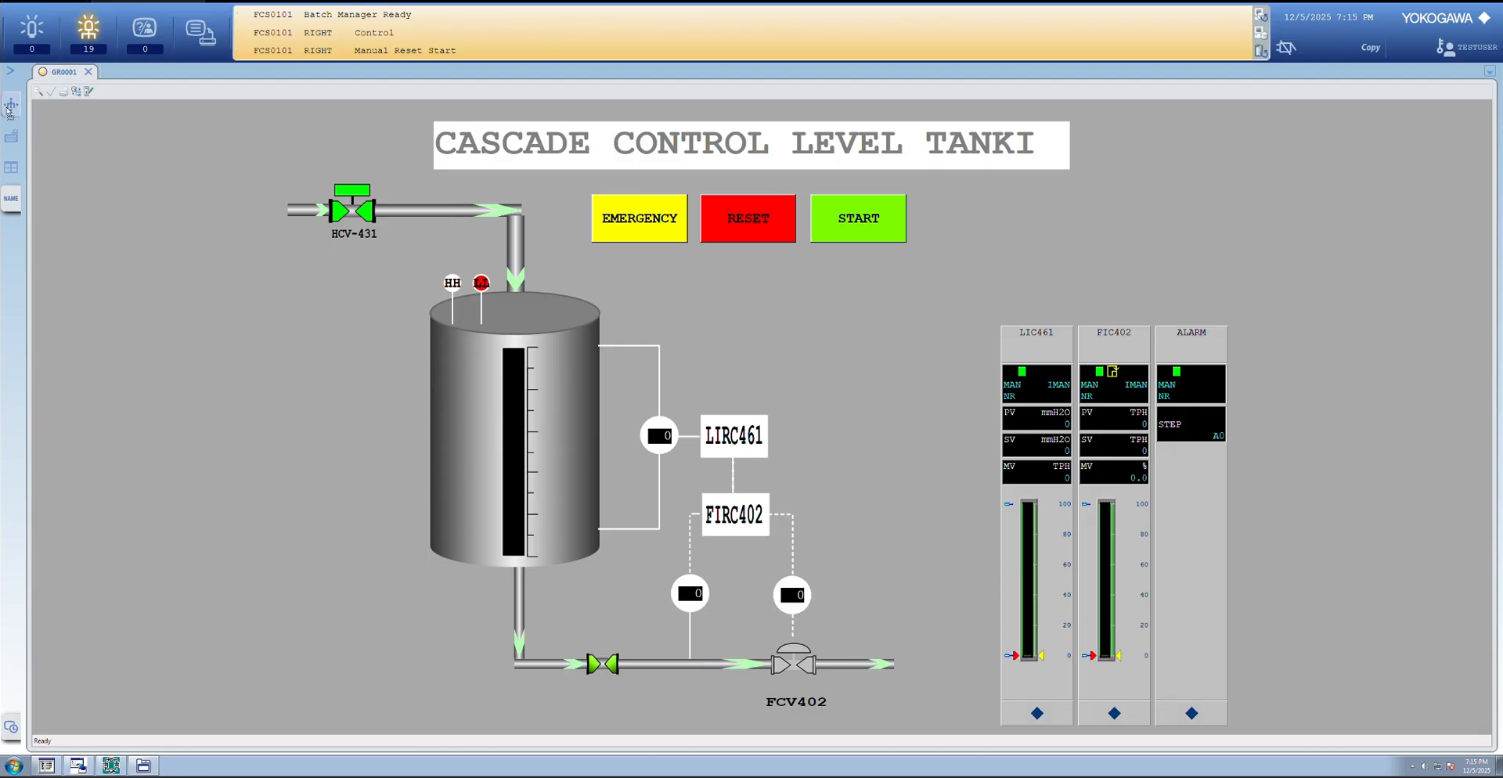
click(10, 107)
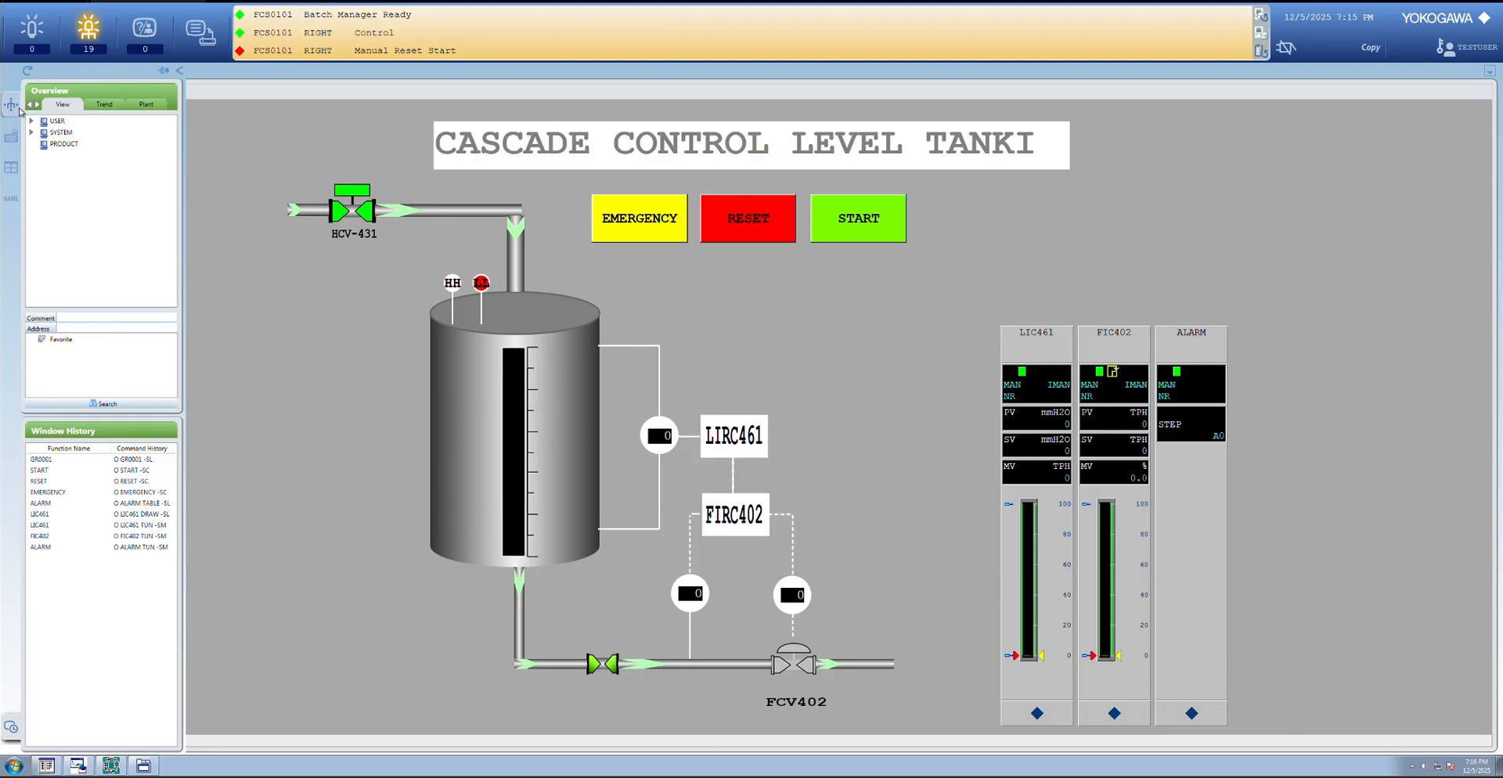
click(180, 72)
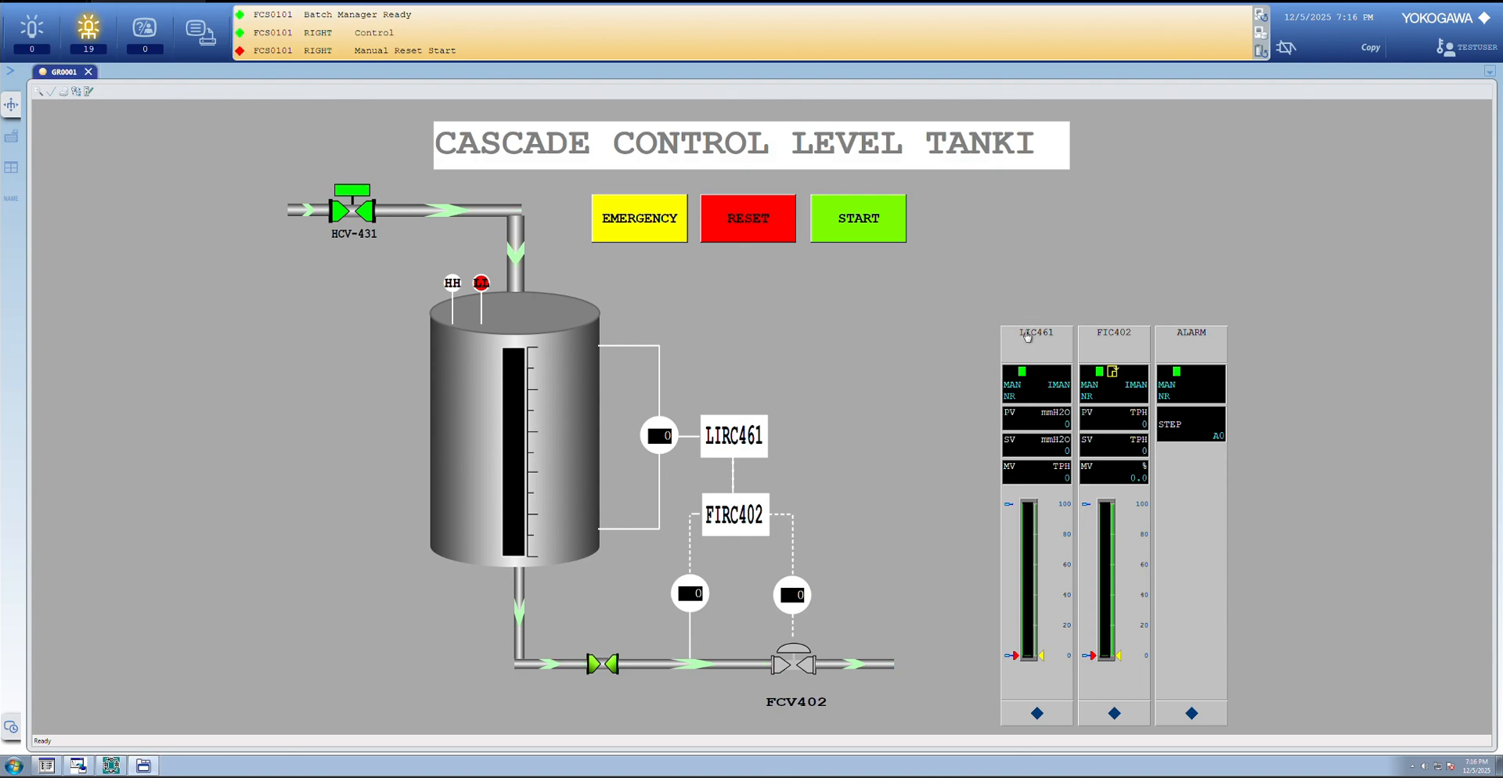
- In the LIC461 tuning window, set the HH alarm limit to 85 mmH2O and the PH limit to 80 mmH2O
right_click(1026, 336)
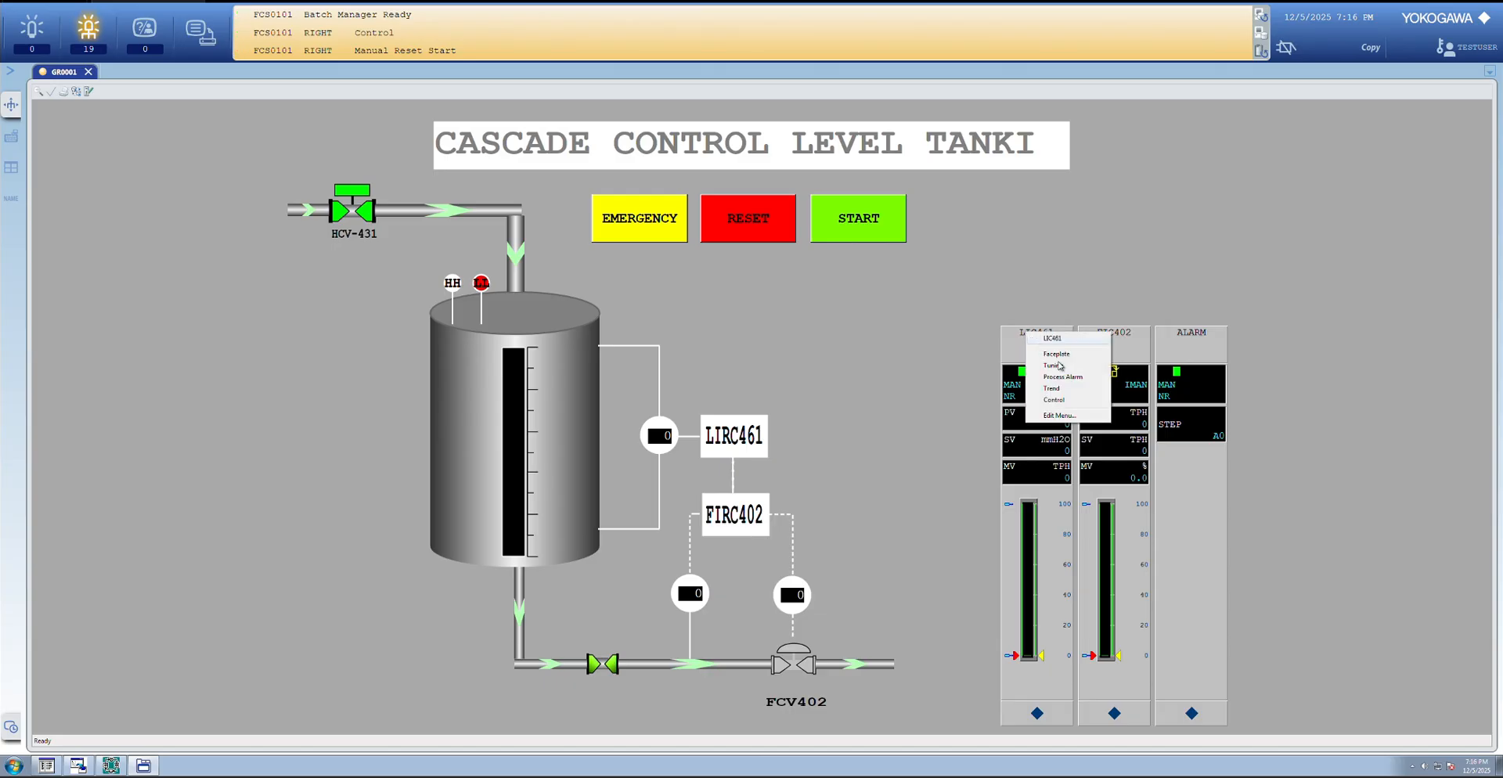
click(1050, 372)
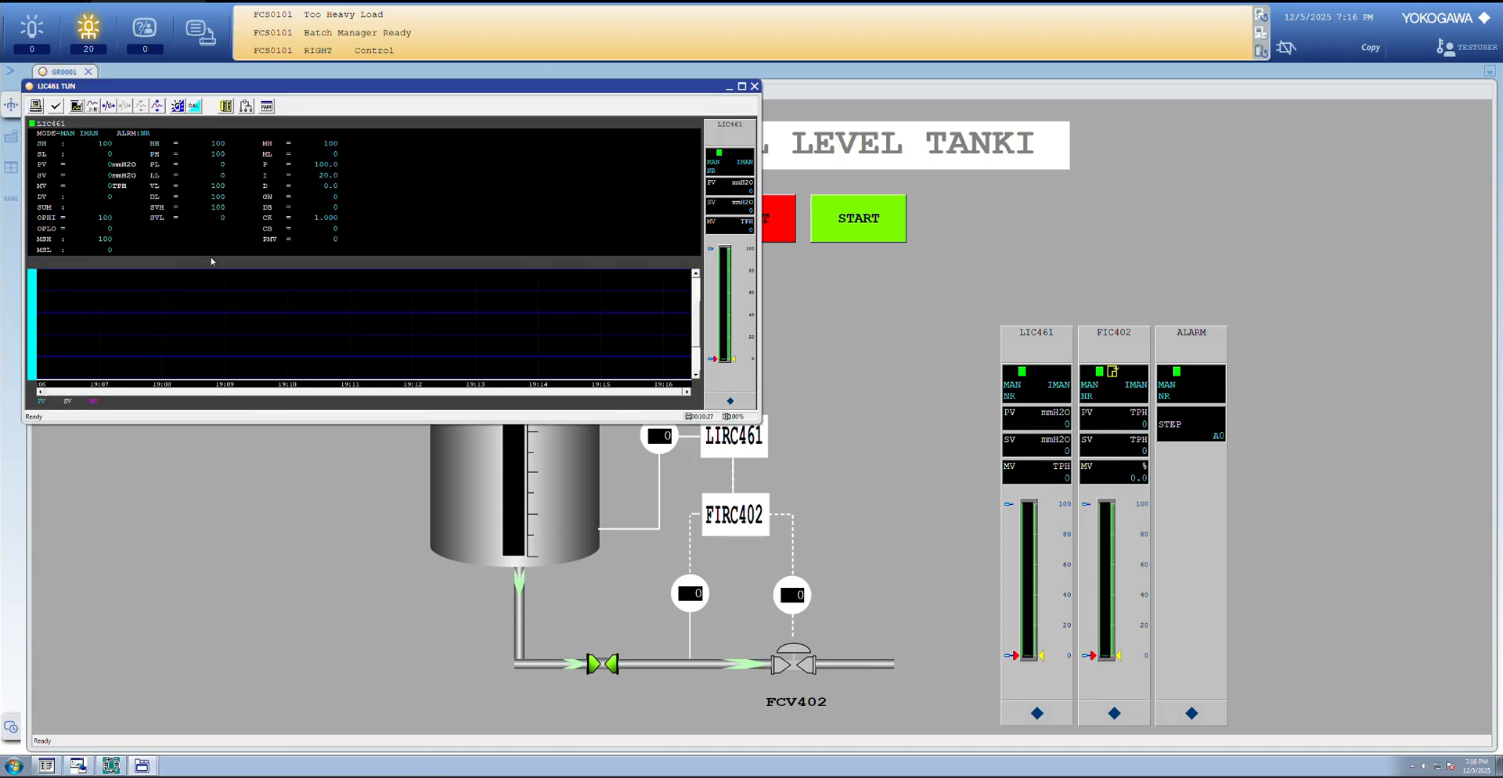
click(219, 146)
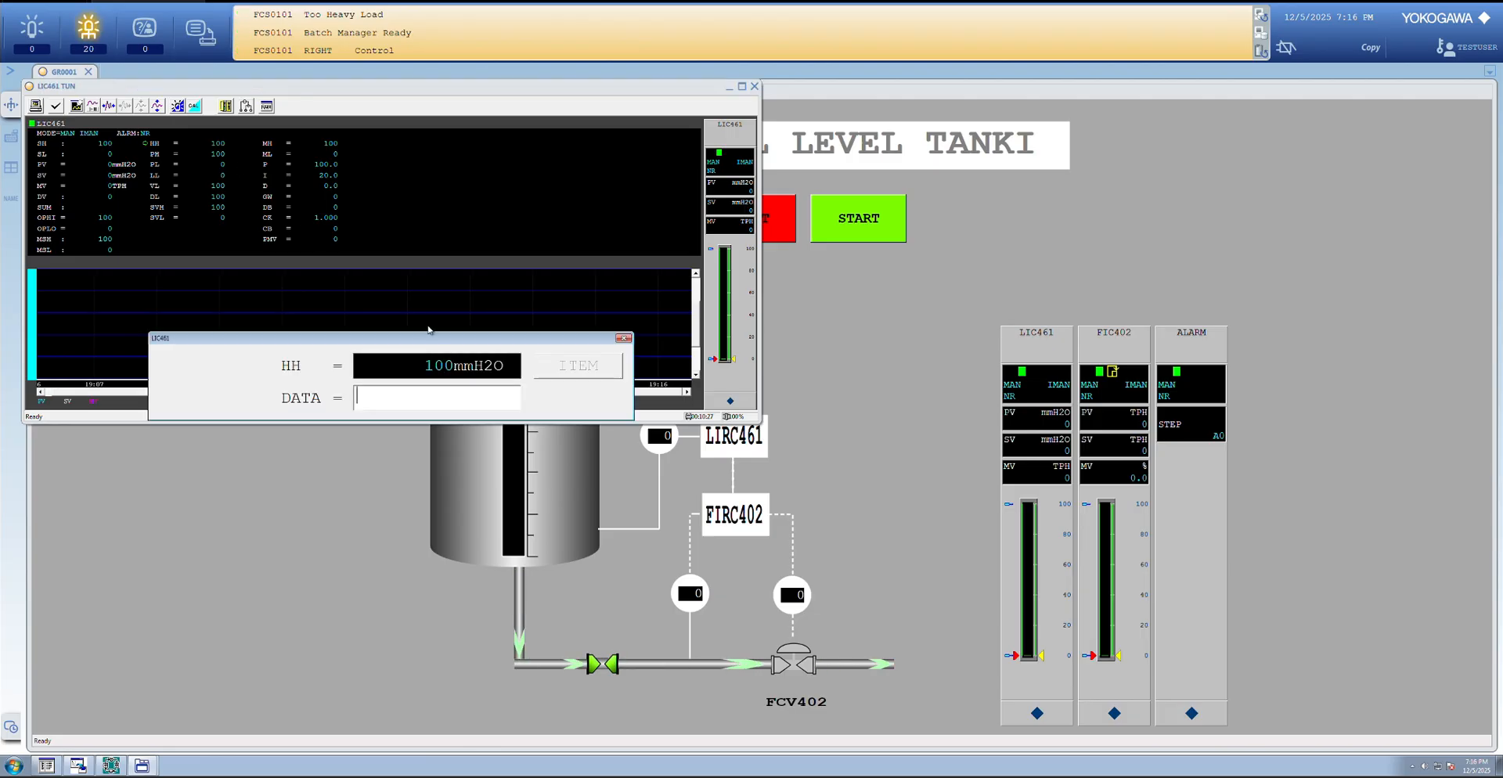
text(85)
key(Return)
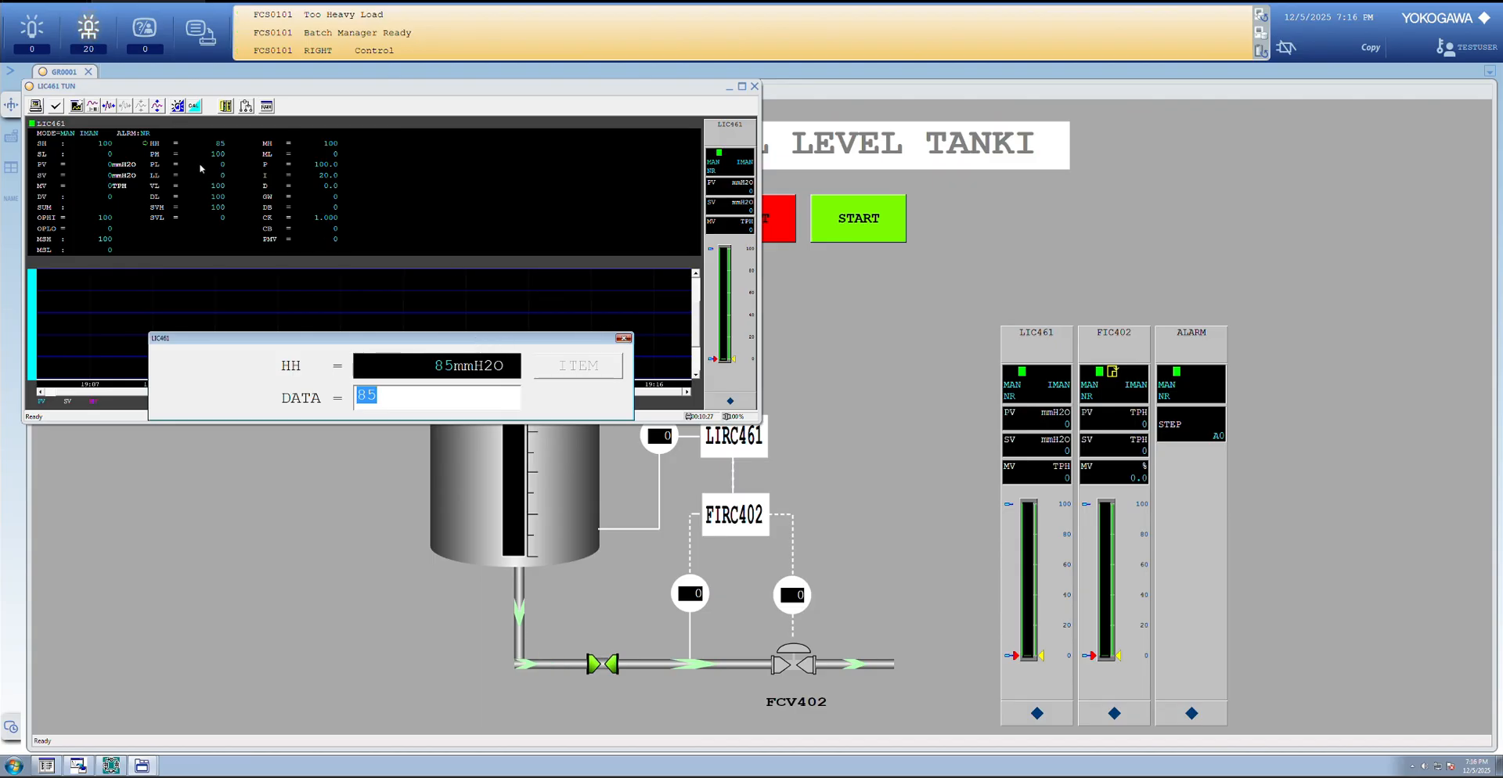
key(Escape)
click(221, 155)
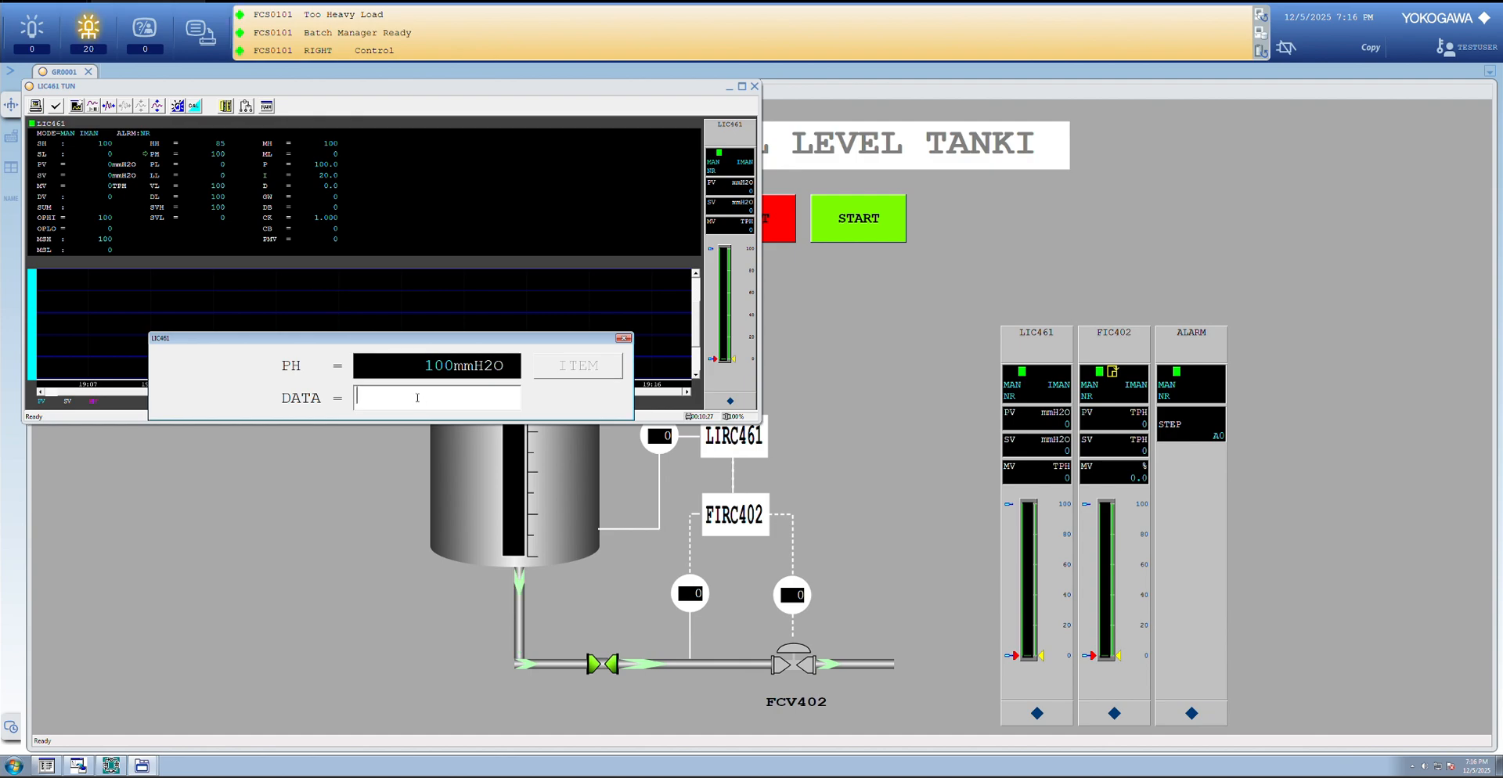
text(80)
key(Return)
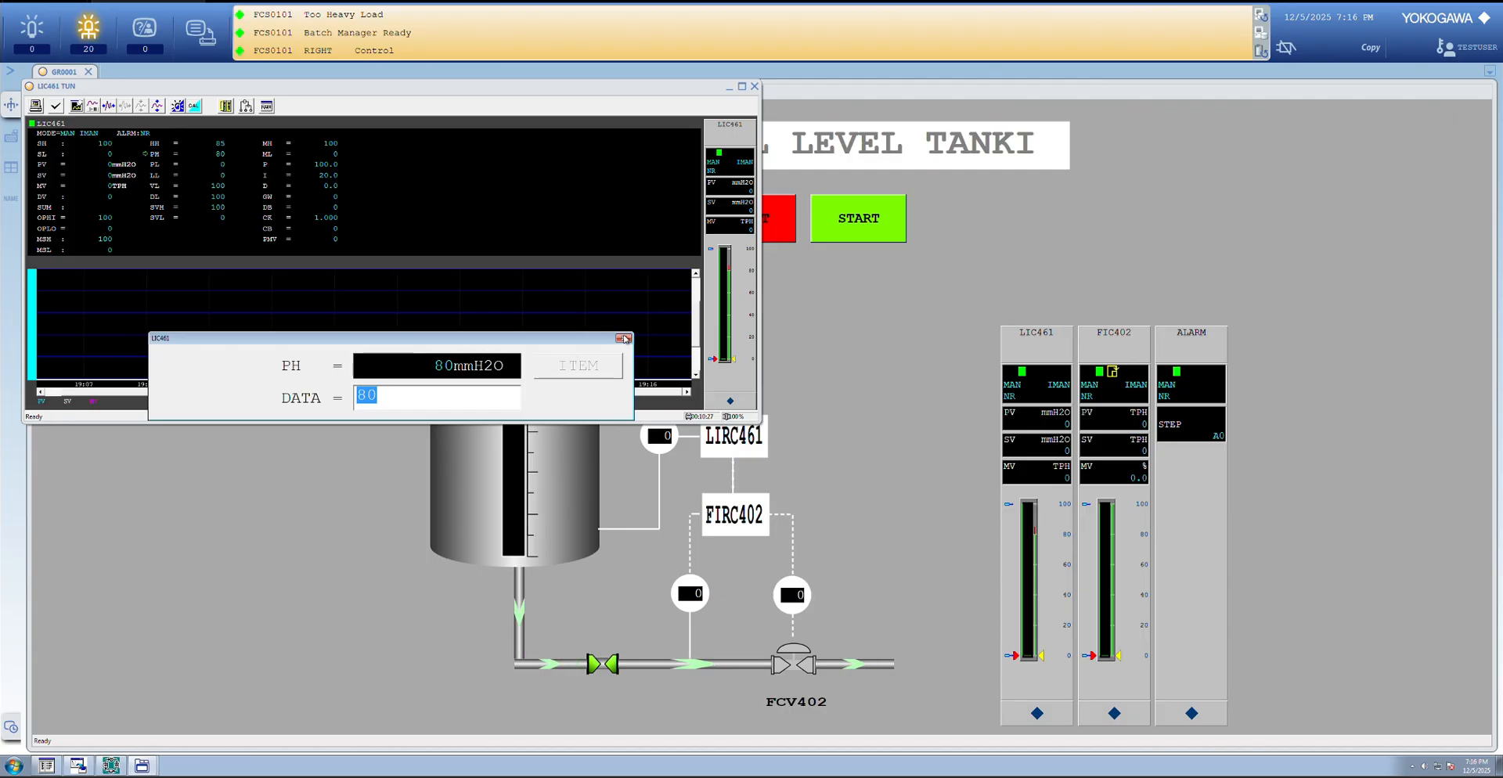
- Set LIC461's PL limit to 20 mmH2O and LL limit to 15 mmH2O, confirming the out-of-range entries, and close its tuning window
click(201, 166)
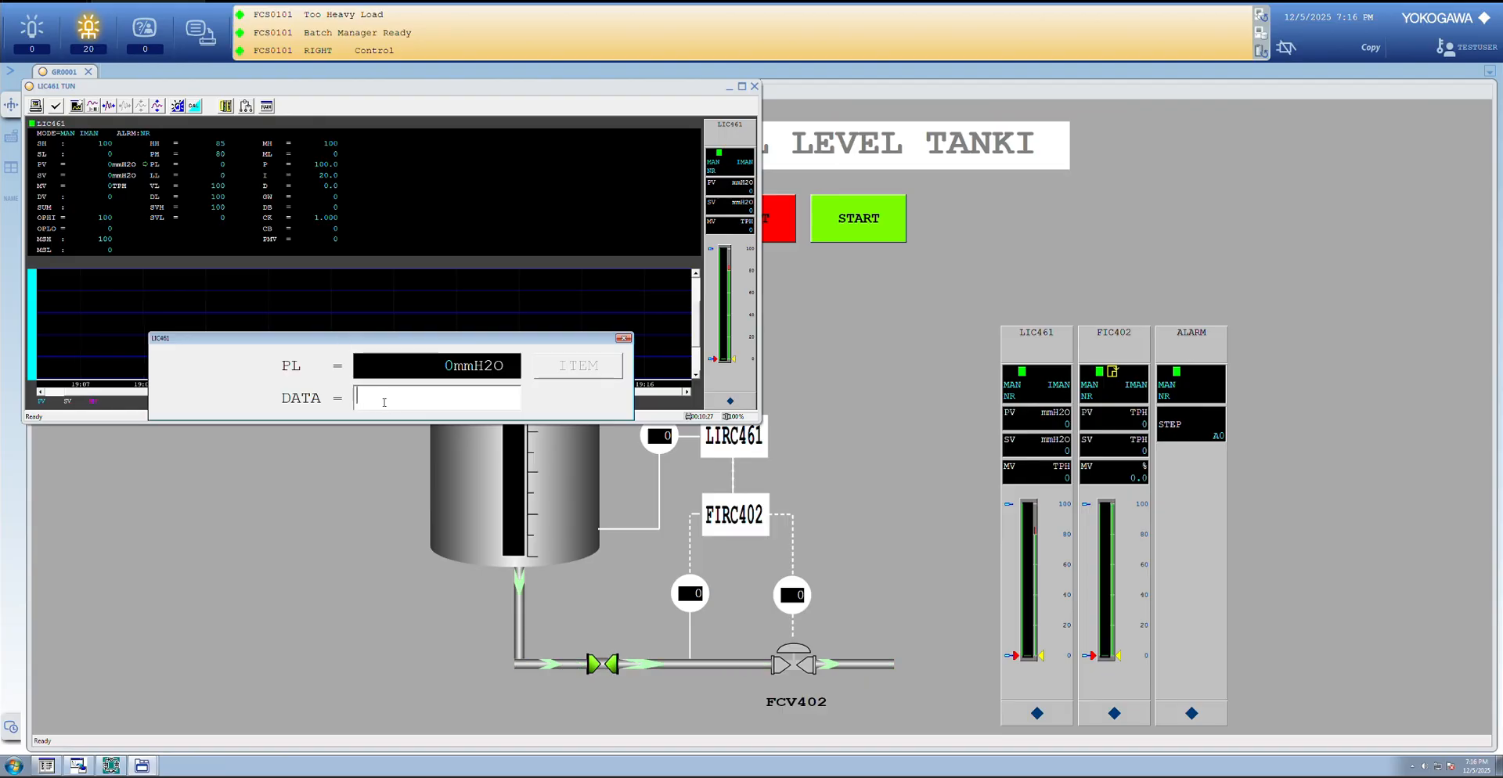
text(20)
key(Return)
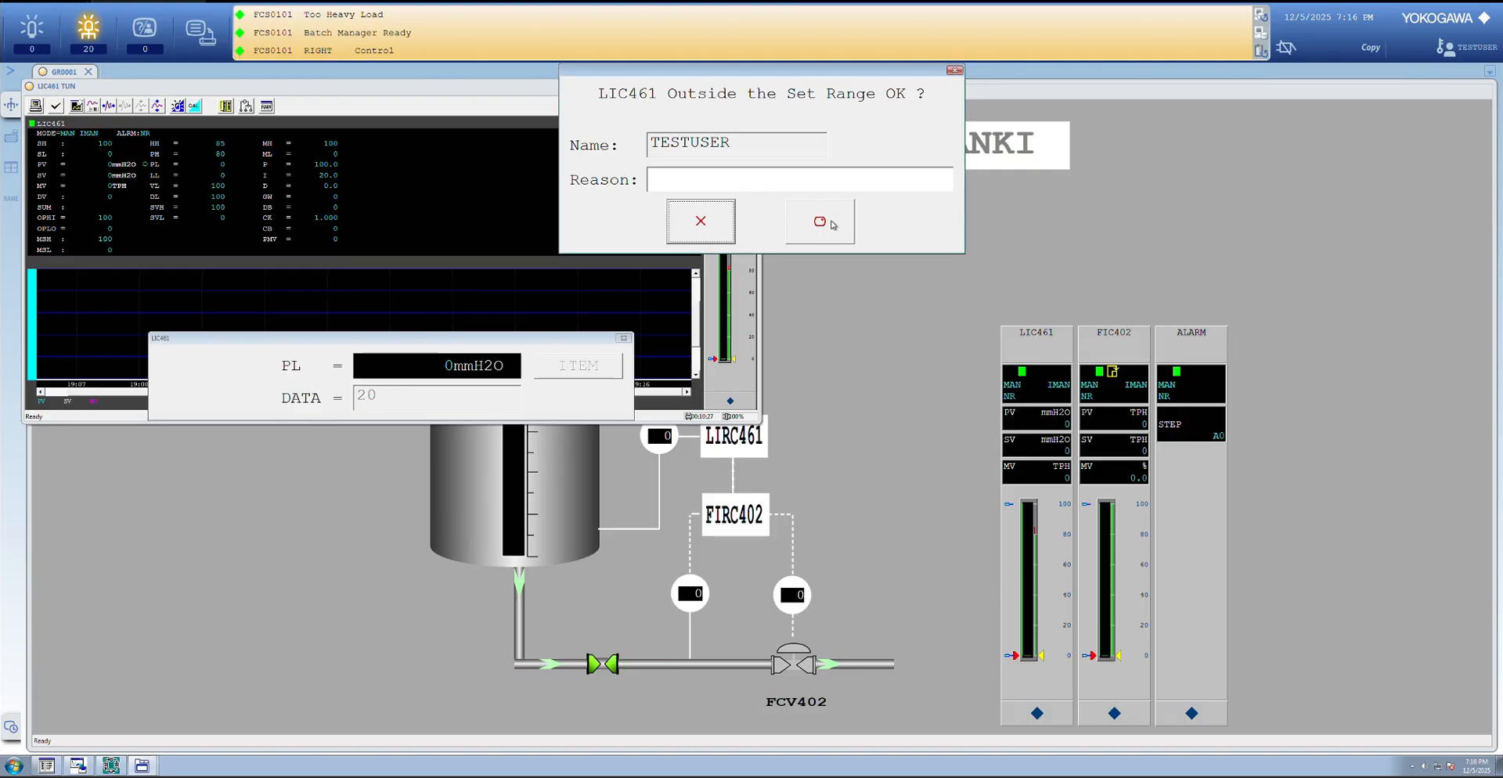
click(820, 225)
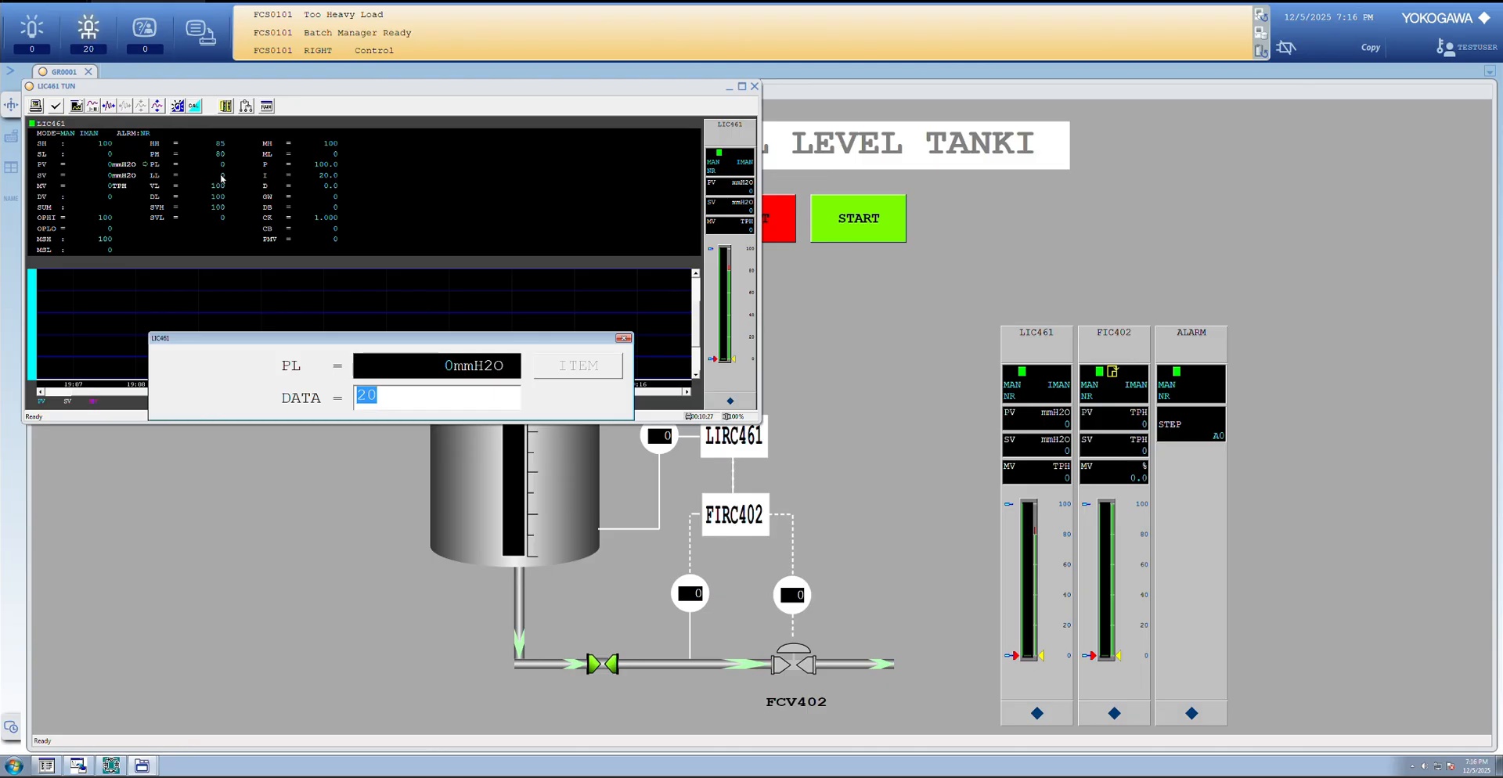
key(Return)
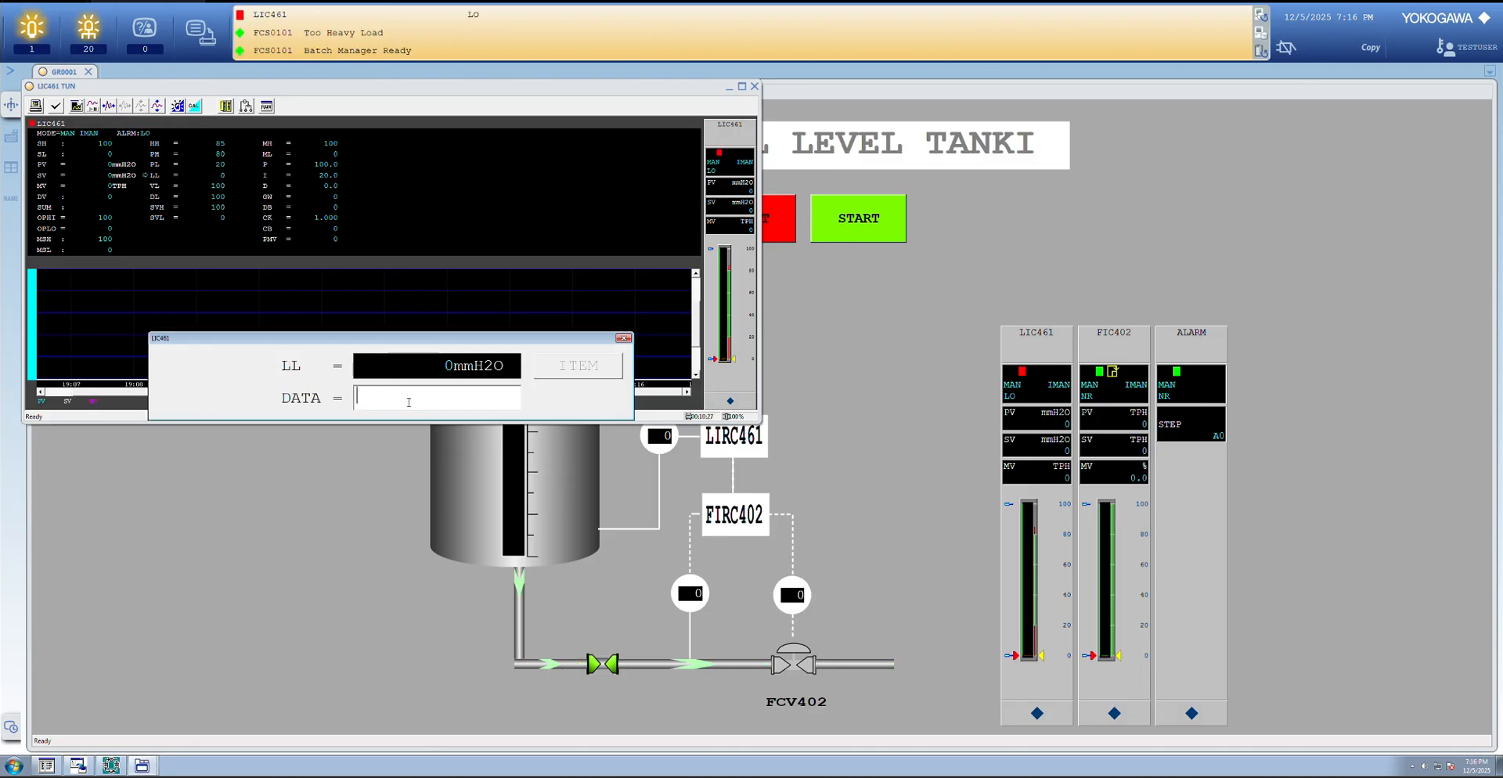
text(15)
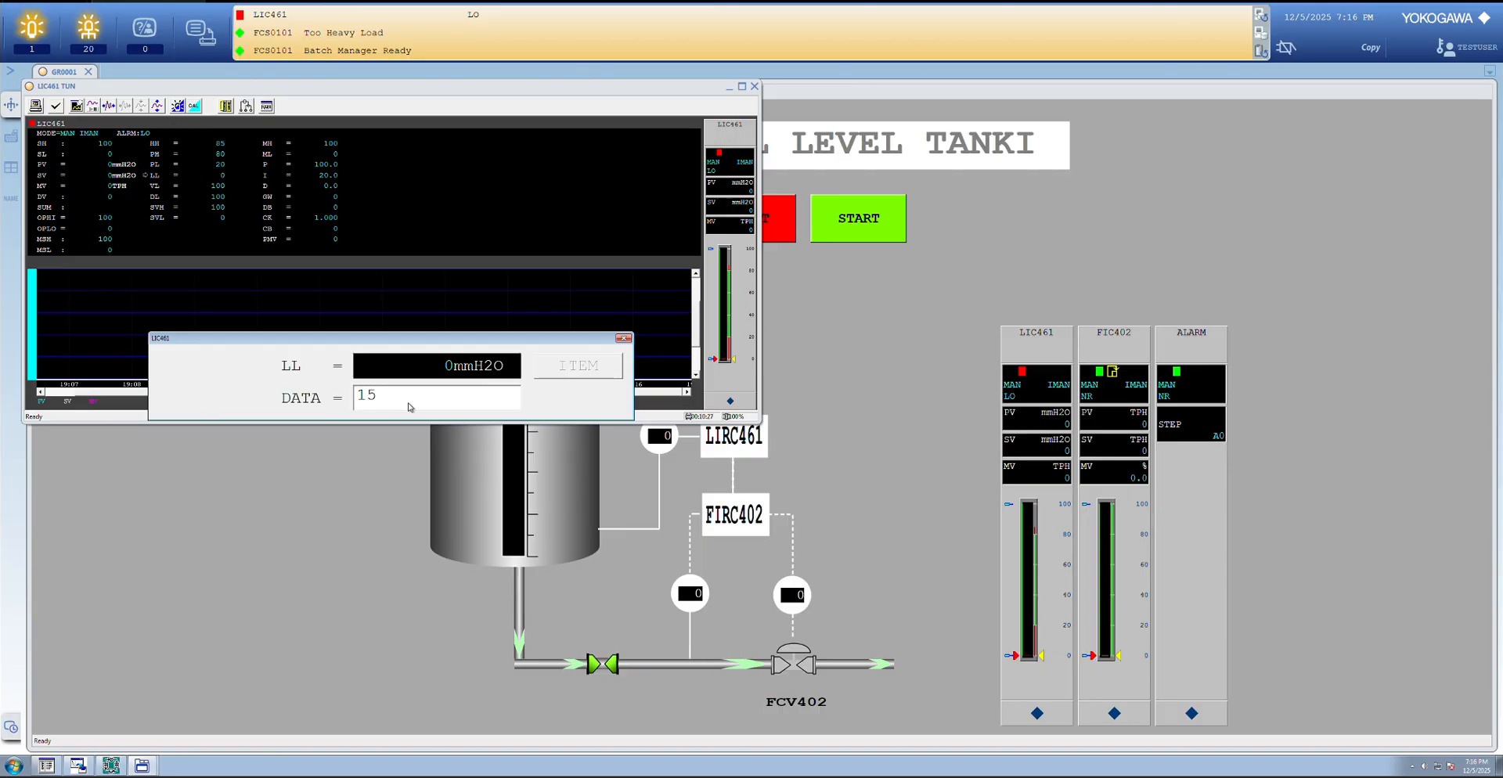
key(Return)
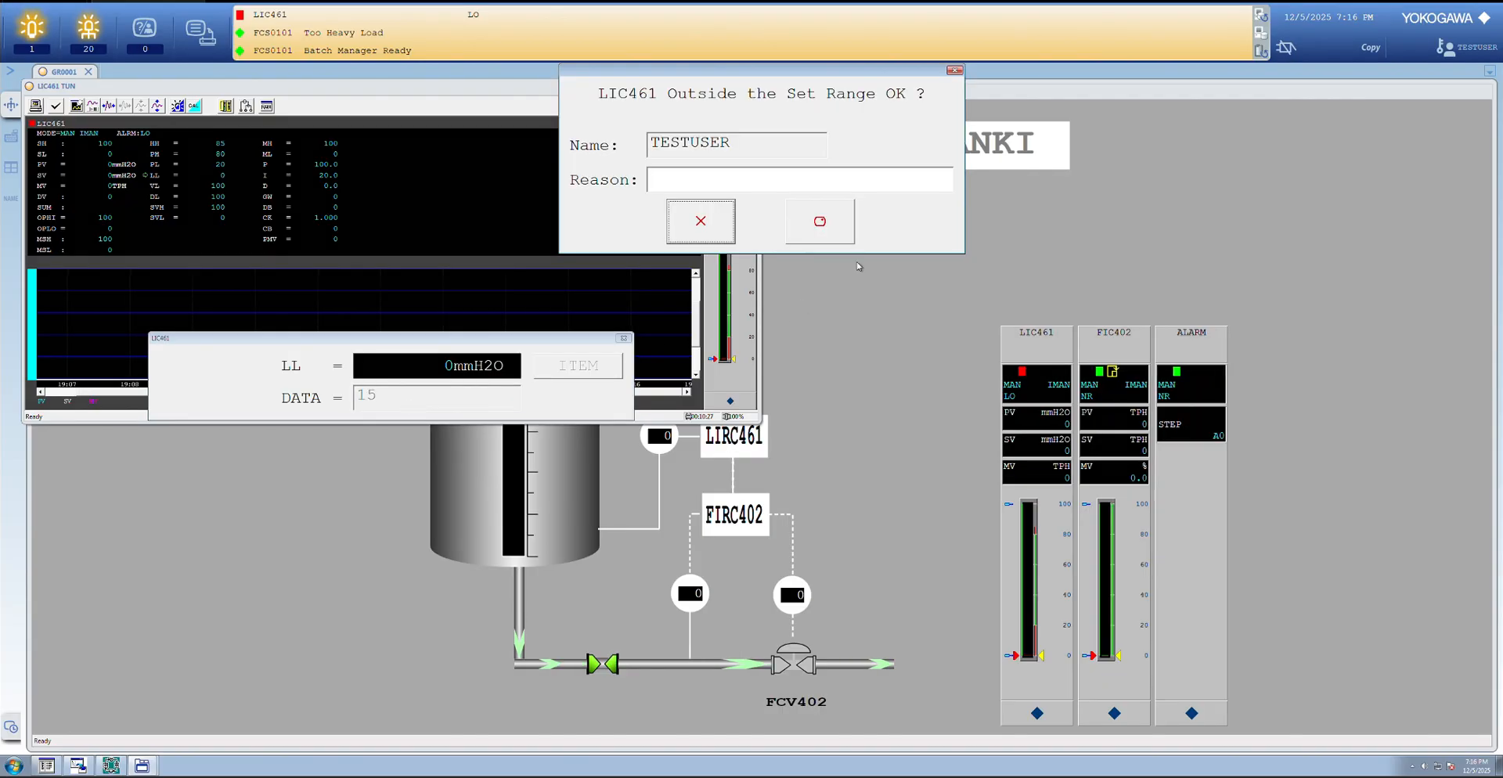
click(821, 223)
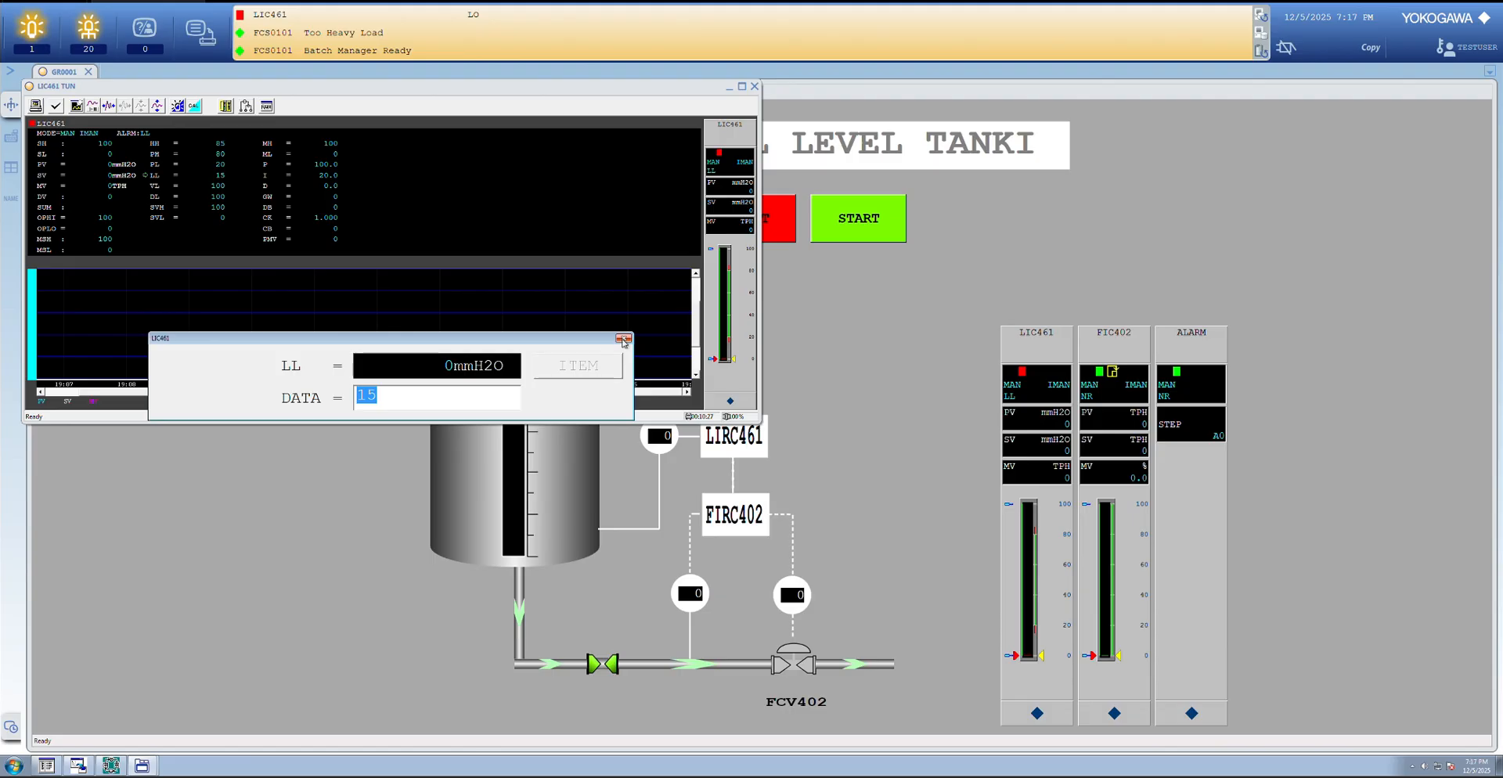
click(624, 340)
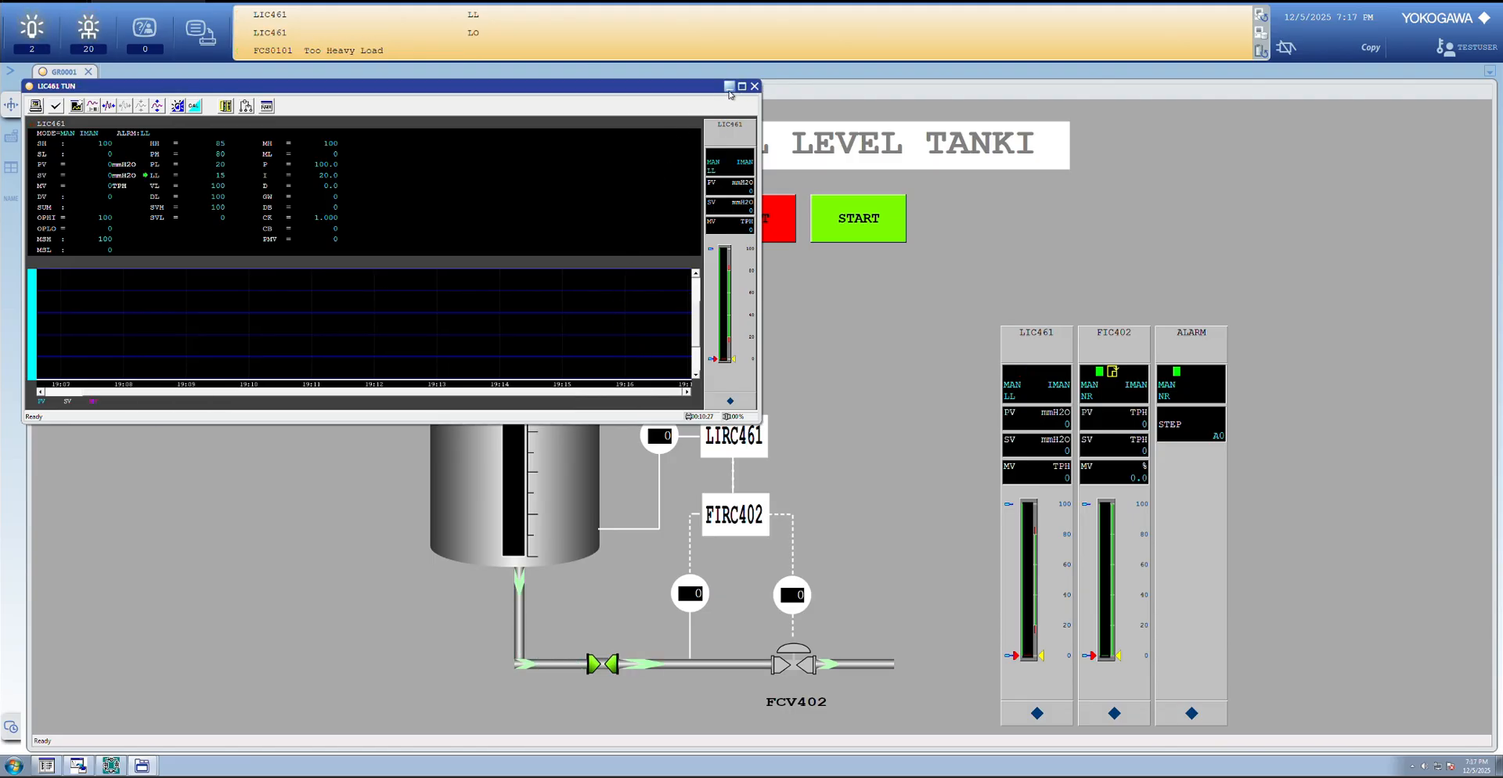
click(754, 87)
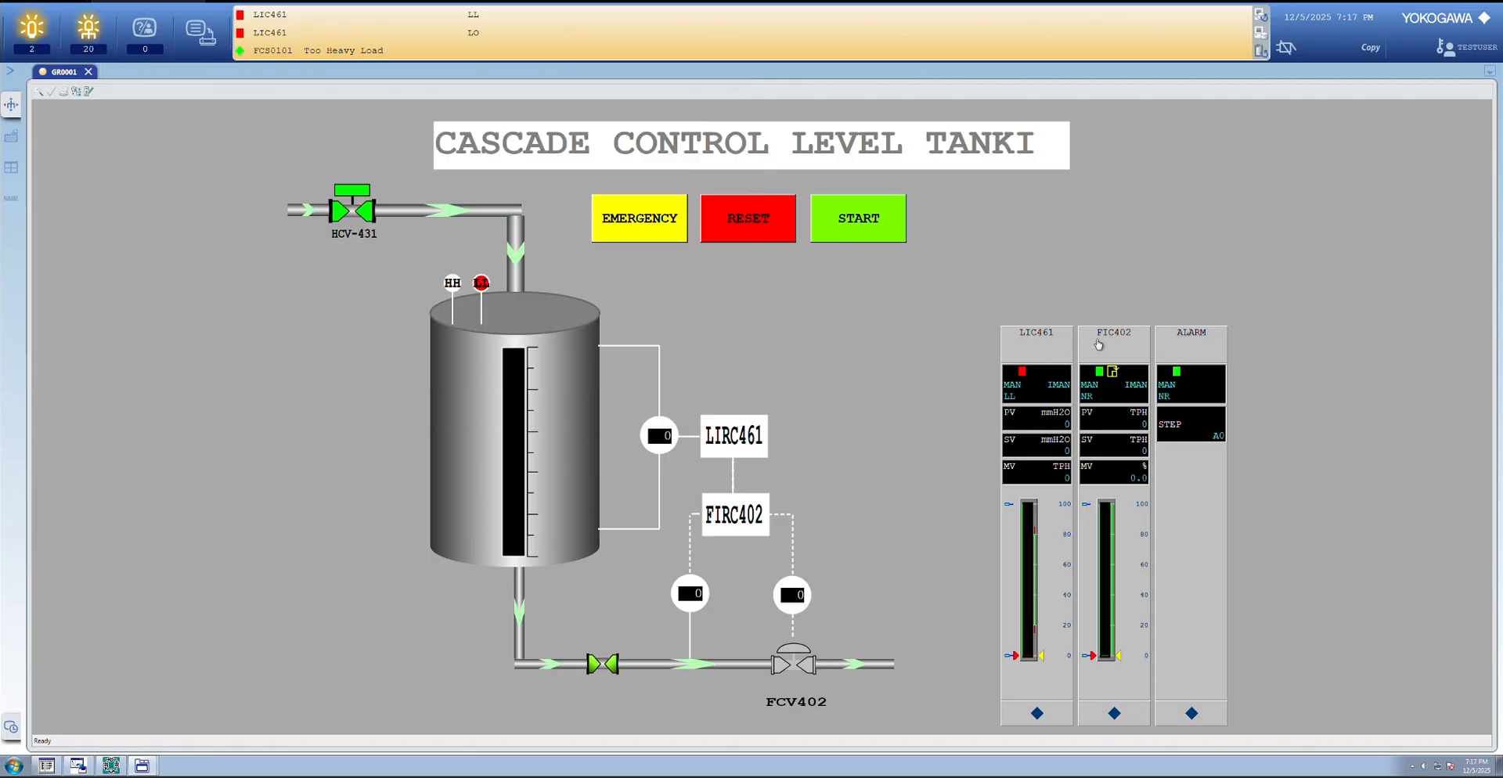
- In the FIC402 tuning window, set the LL alarm limit to 20 TPH with confirmation, and put the window away
right_click(1105, 338)
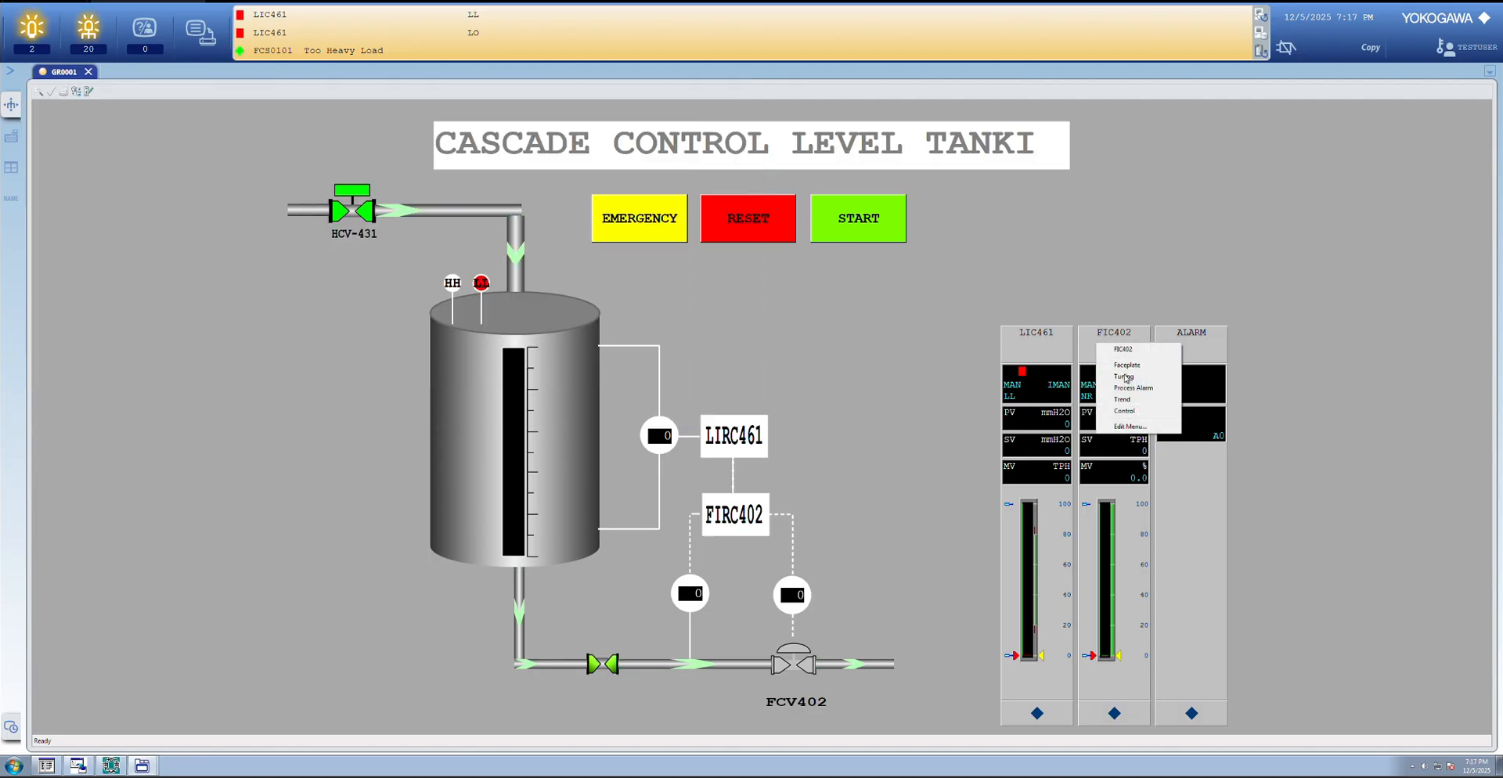
click(1119, 378)
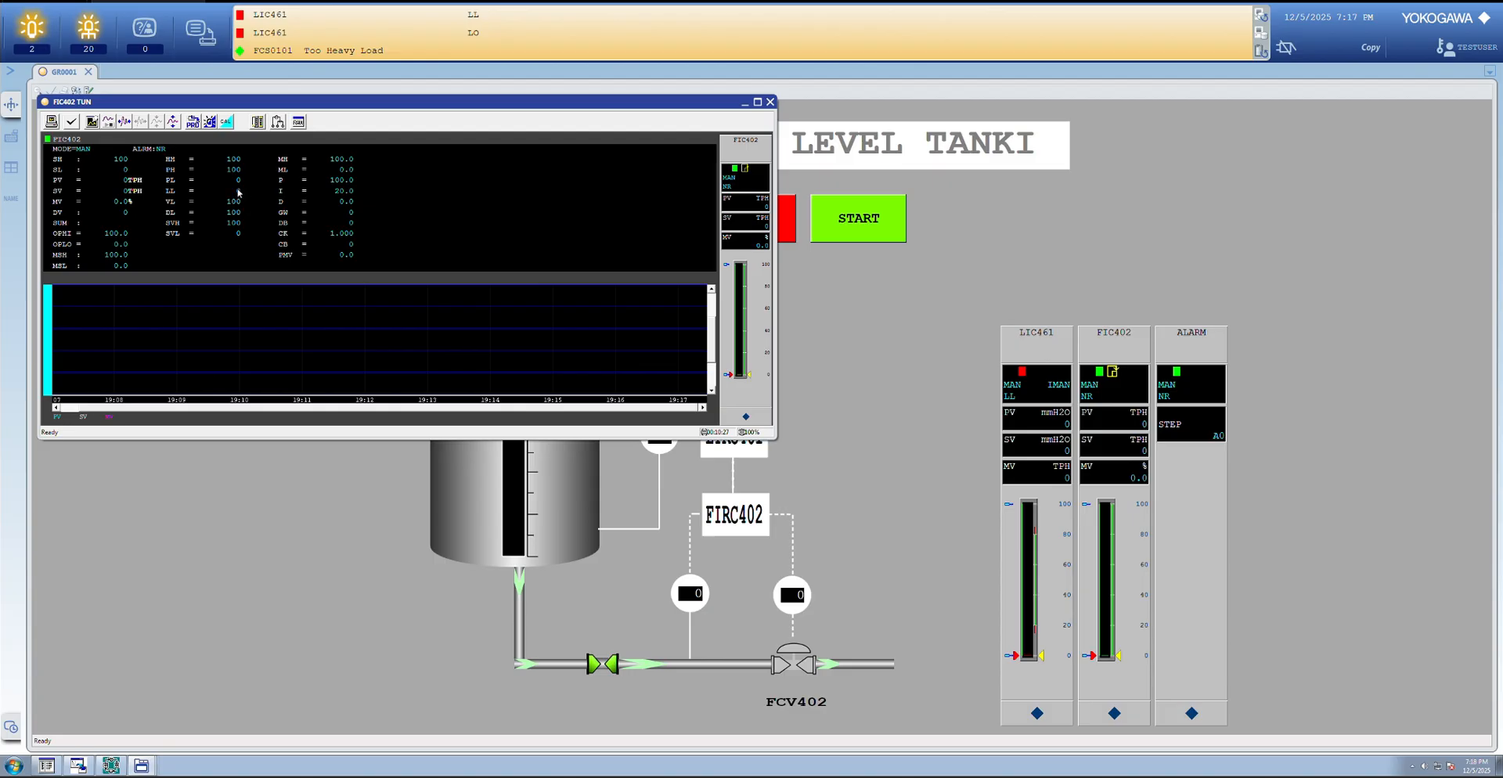
click(234, 191)
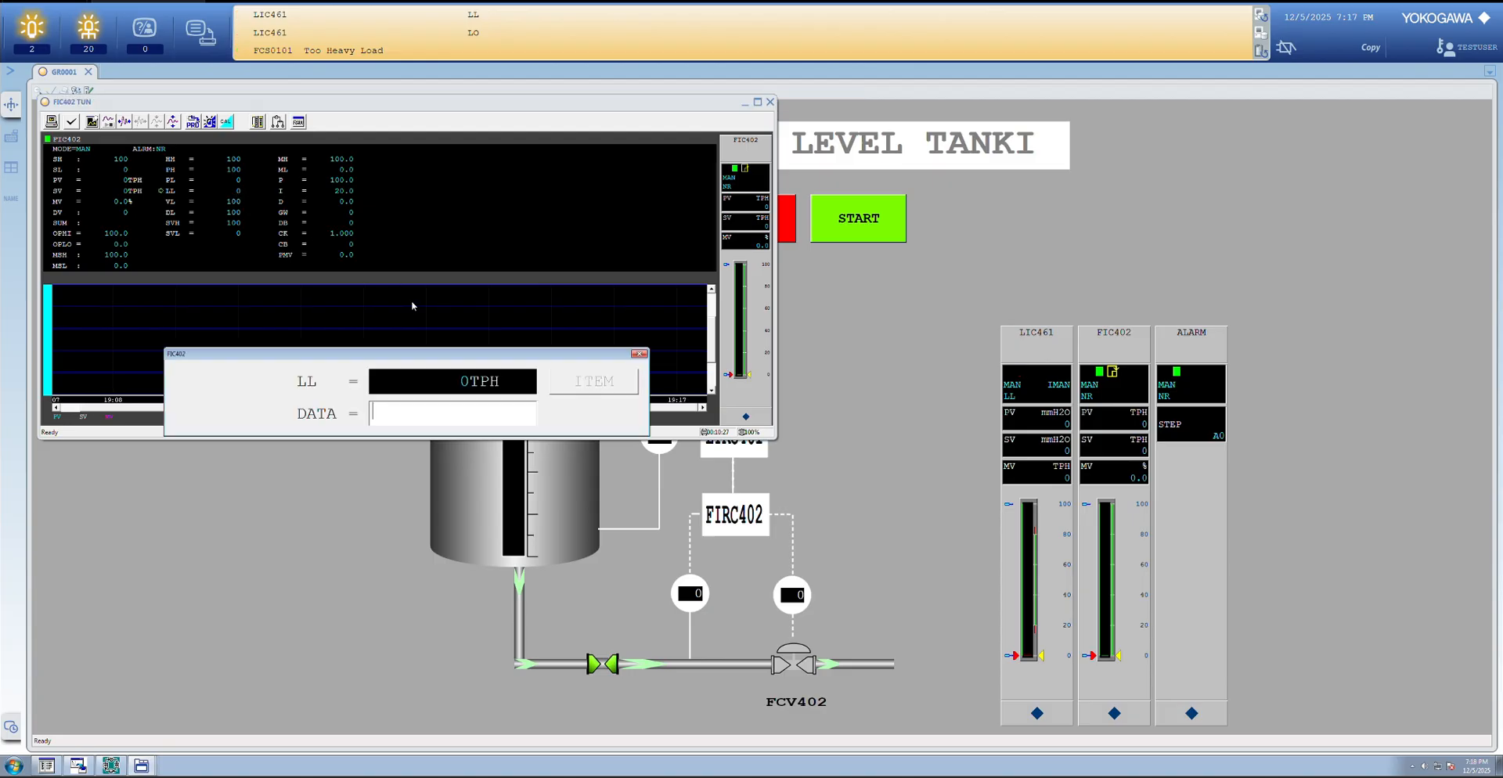
text(20)
key(Return)
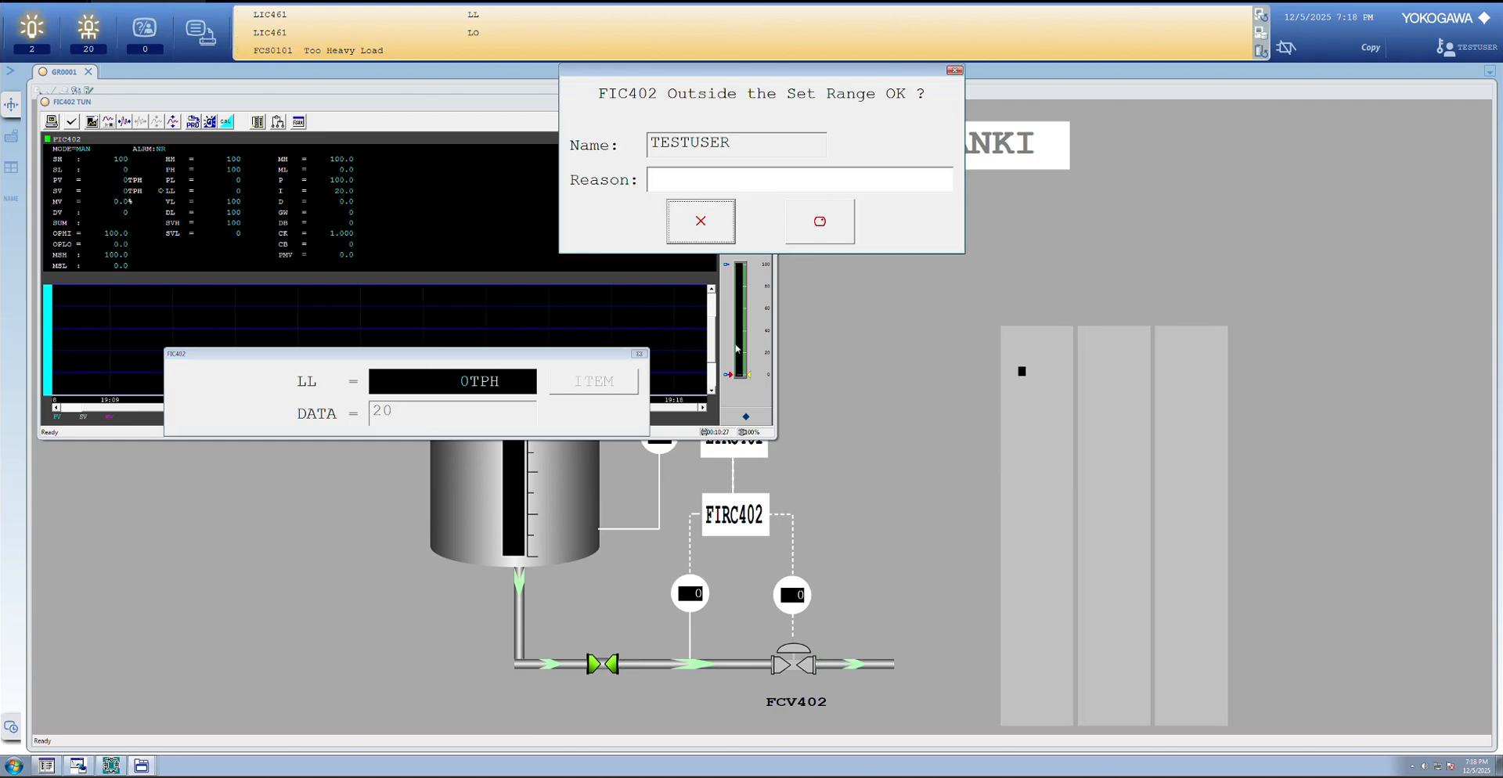
click(819, 227)
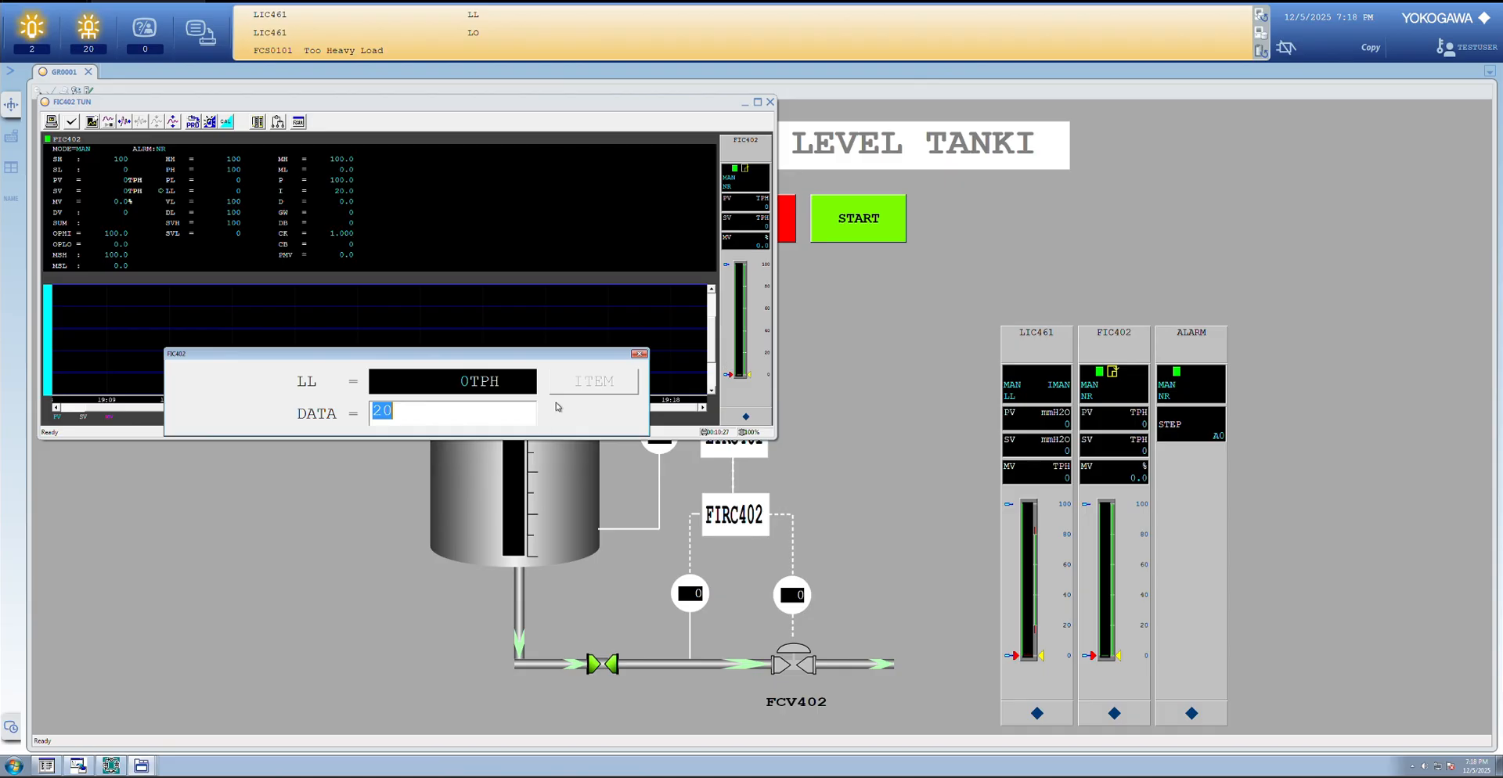
click(639, 354)
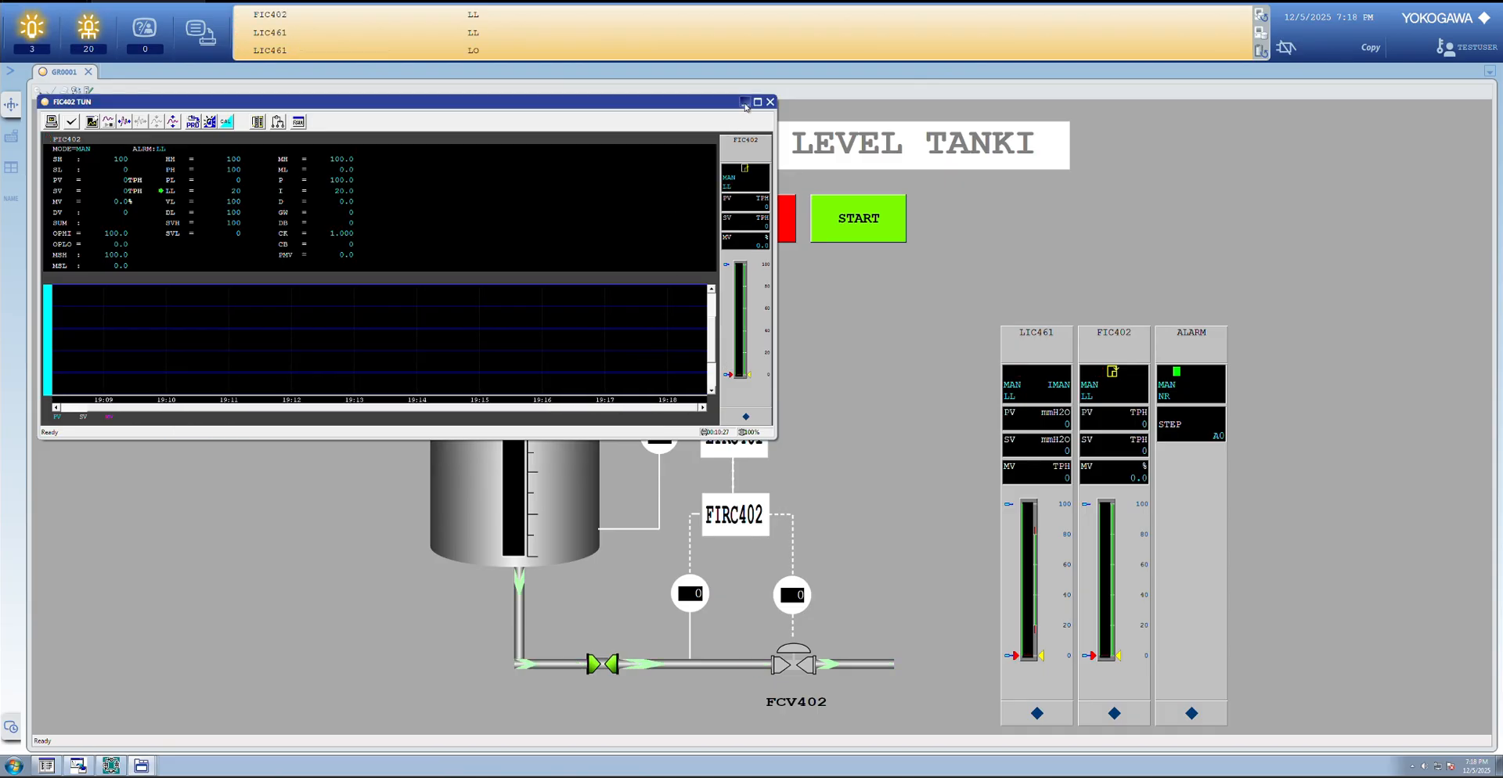
click(745, 102)
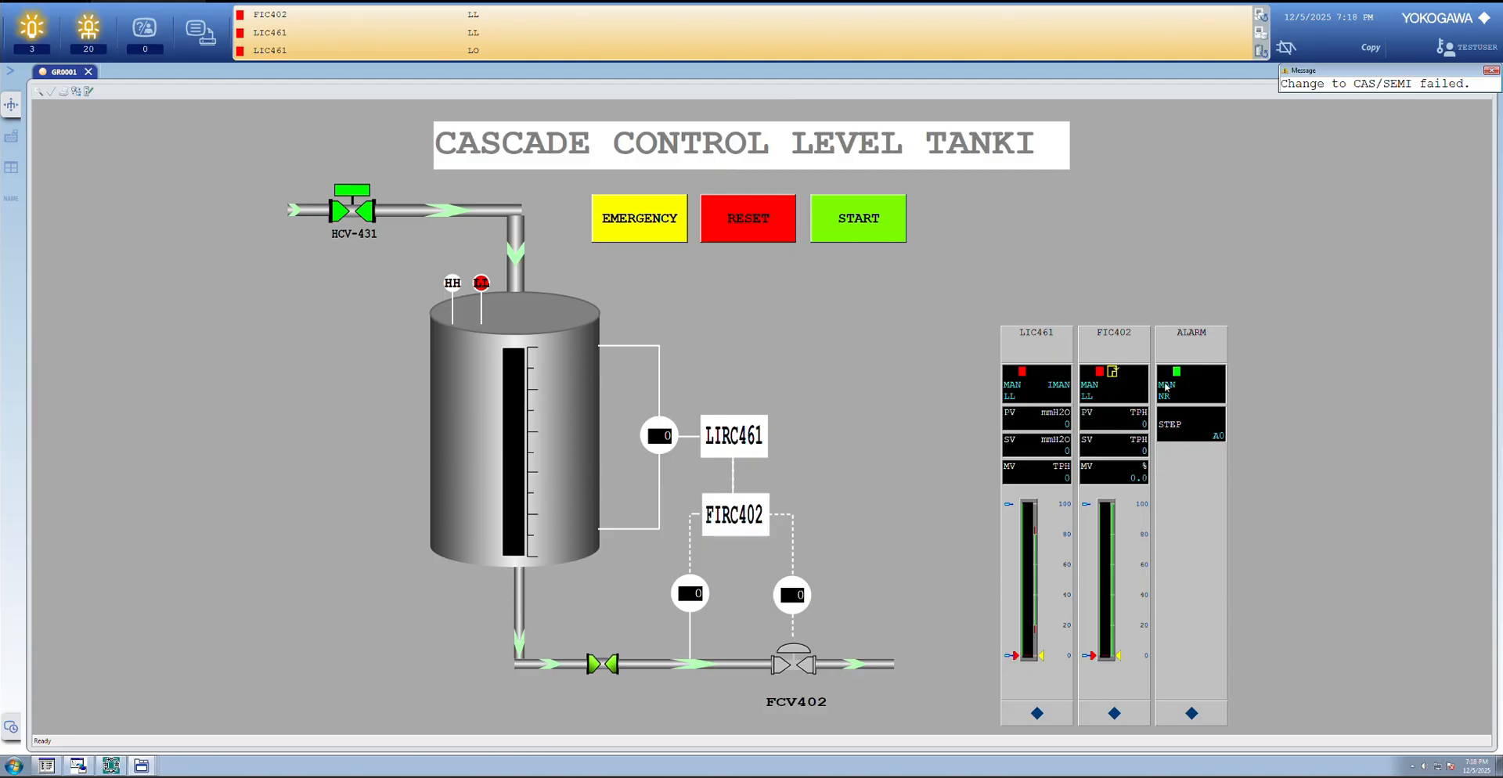
- Switch the ALARM sequence table on GR0001 from manual to AUT mode, confirming the change and closing the data entry window
click(1168, 387)
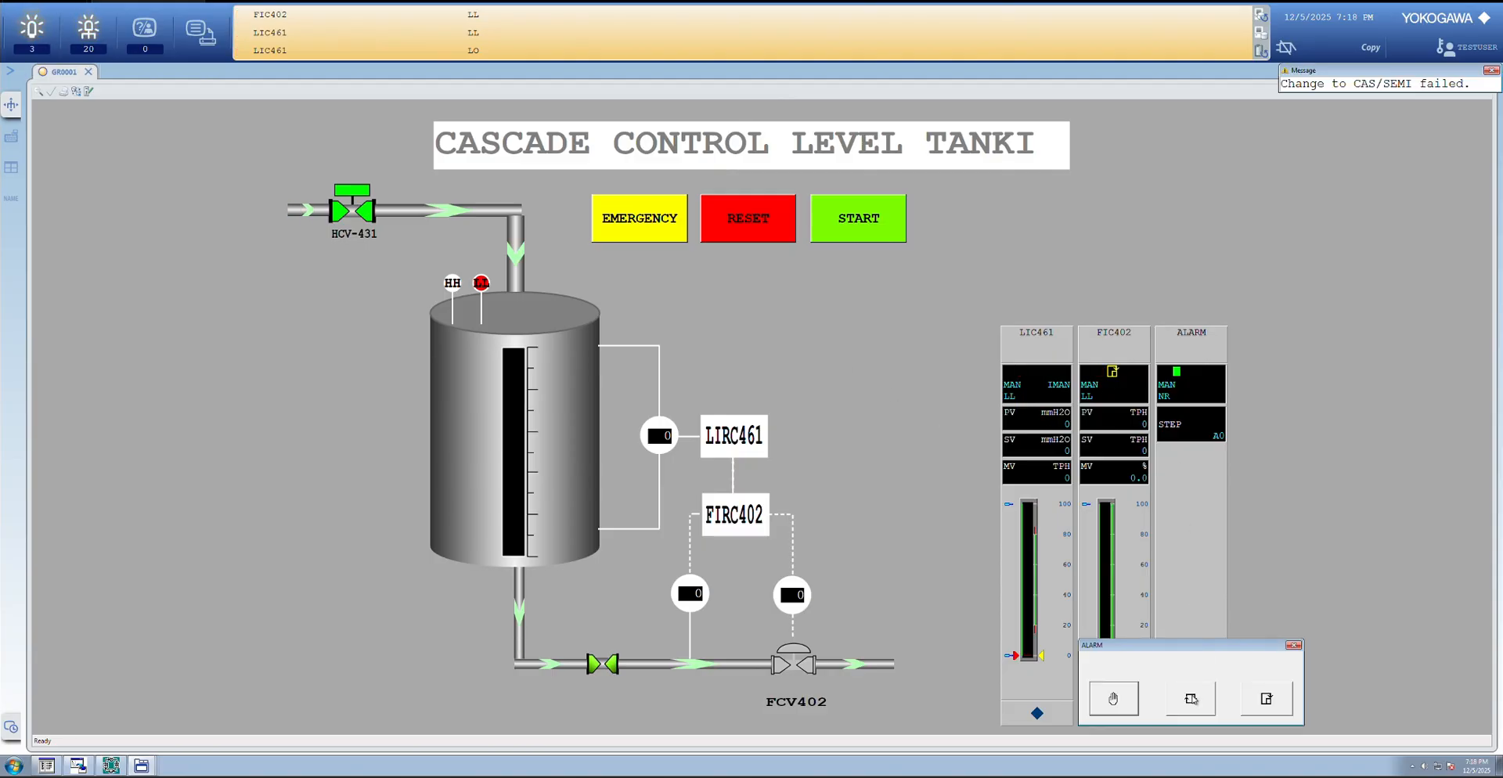
click(1189, 699)
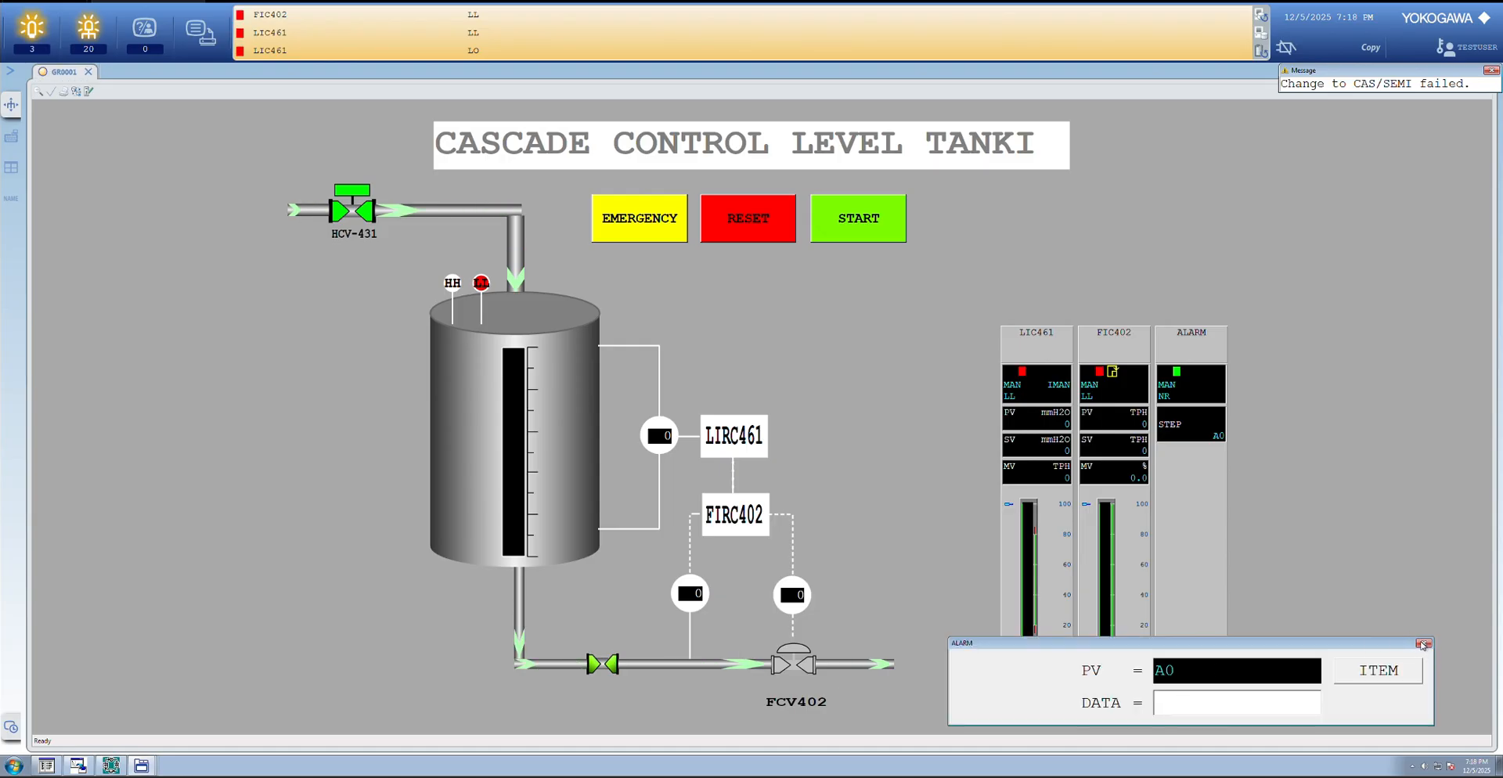
click(1422, 646)
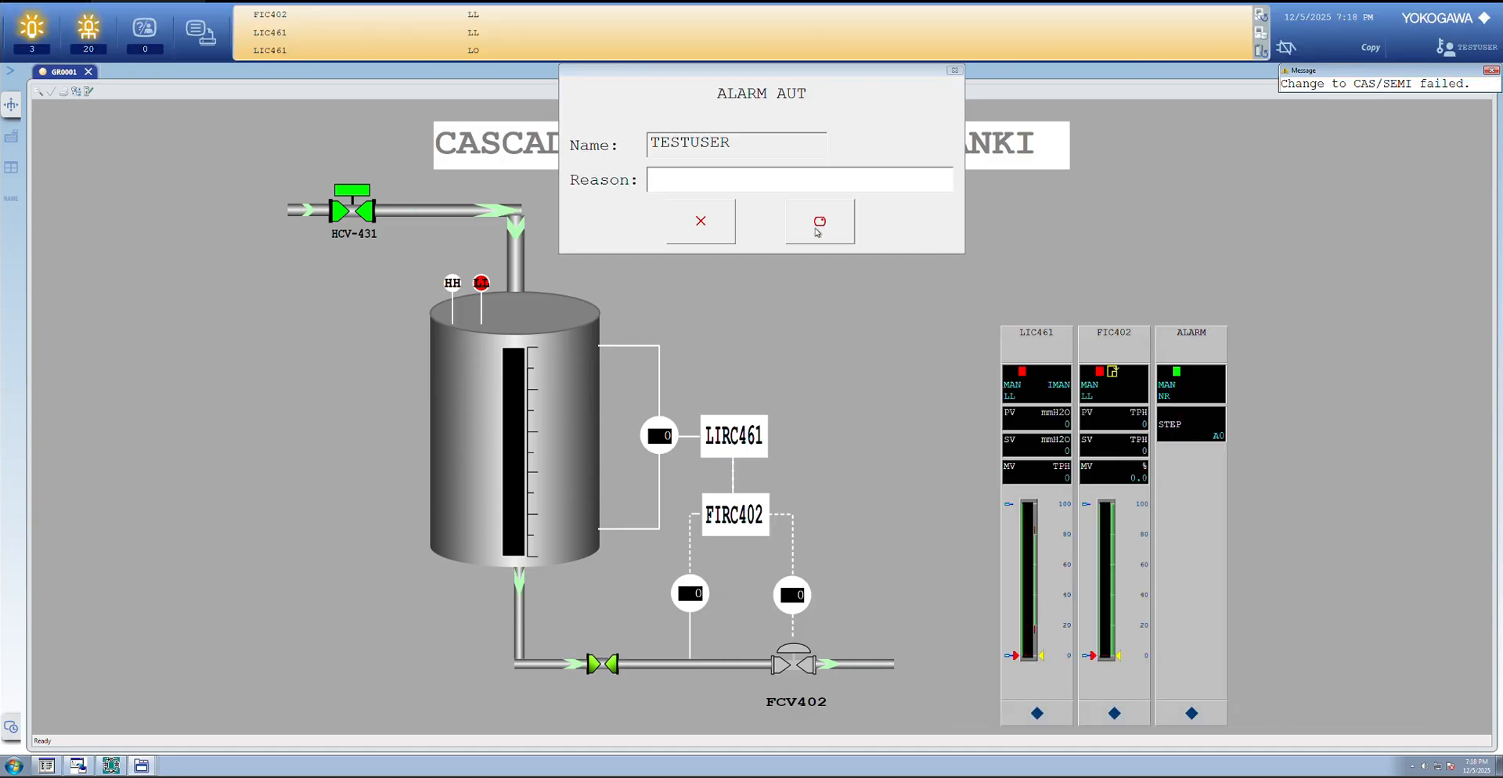
click(818, 228)
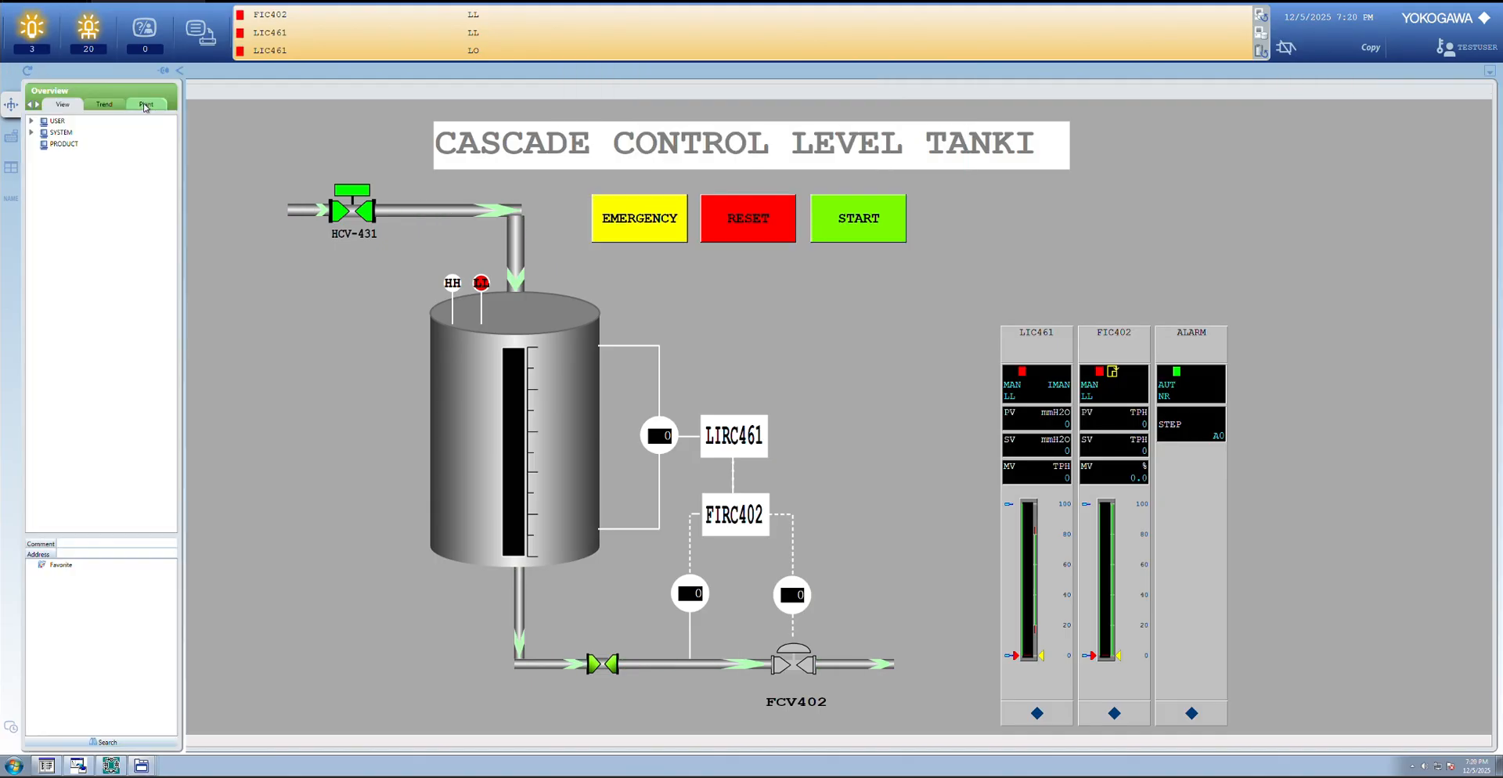
- Open the first control drawing under FCS0101 in the UAS_DCS plant hierarchy, and call up its ALARM table
click(145, 107)
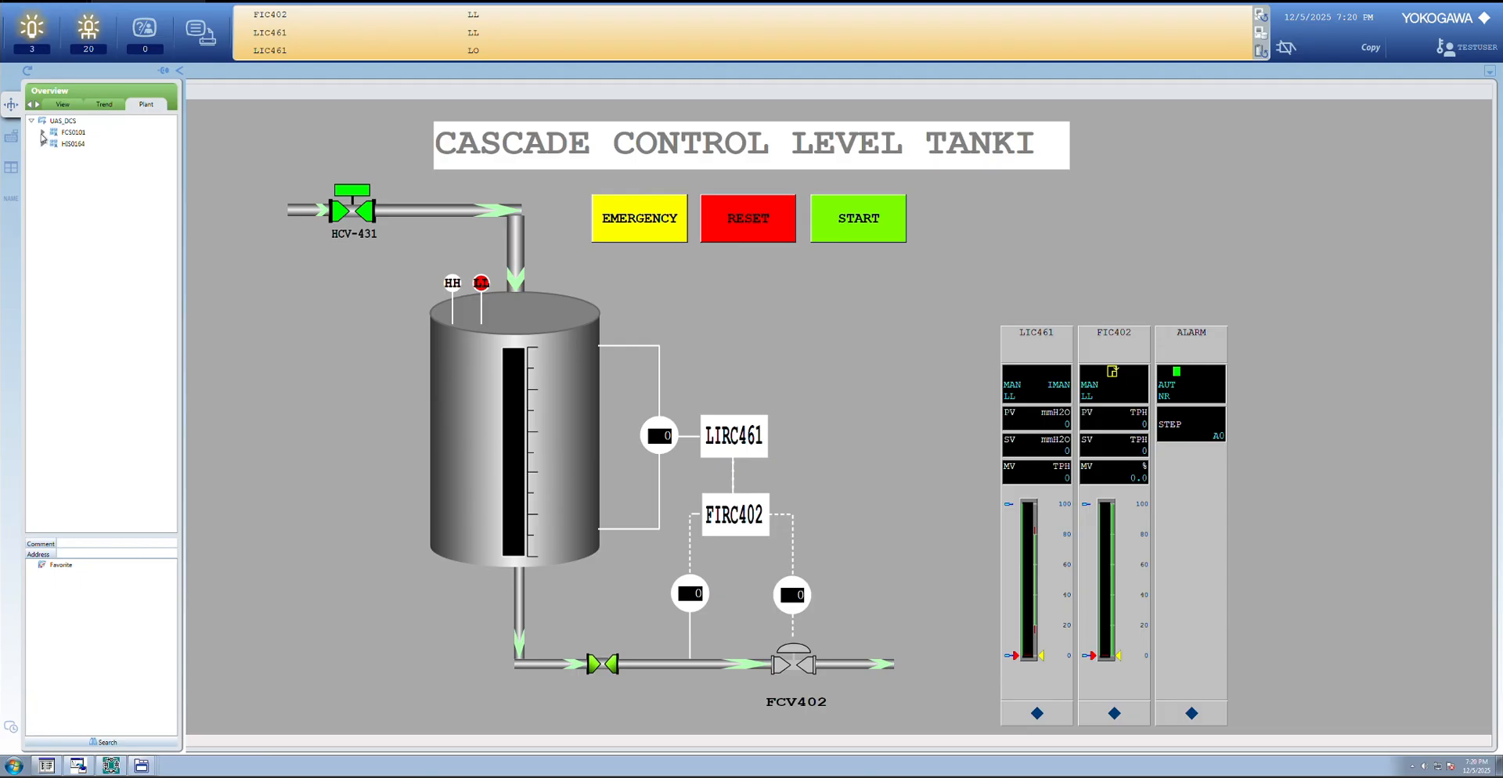
click(42, 133)
click(85, 145)
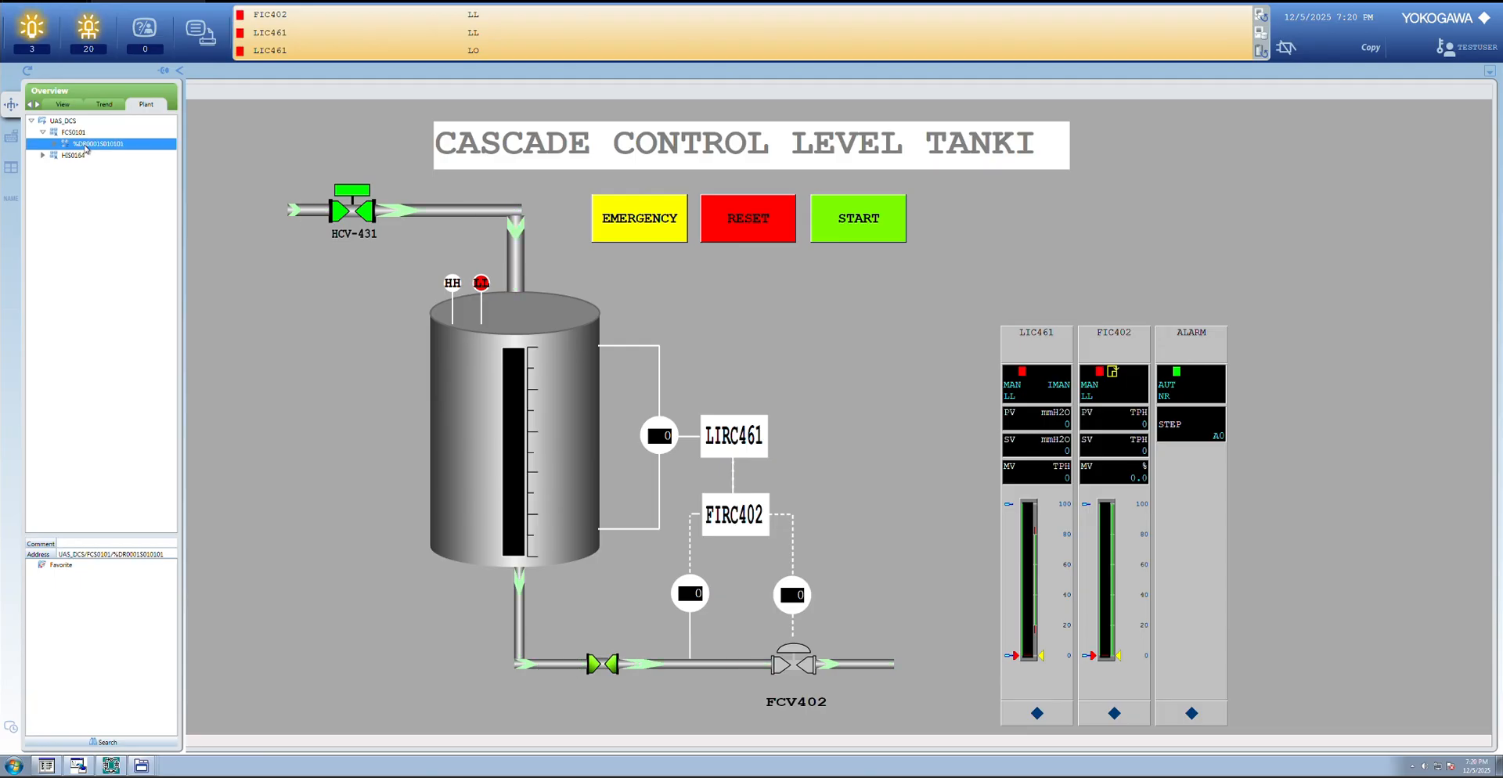
double_click(86, 146)
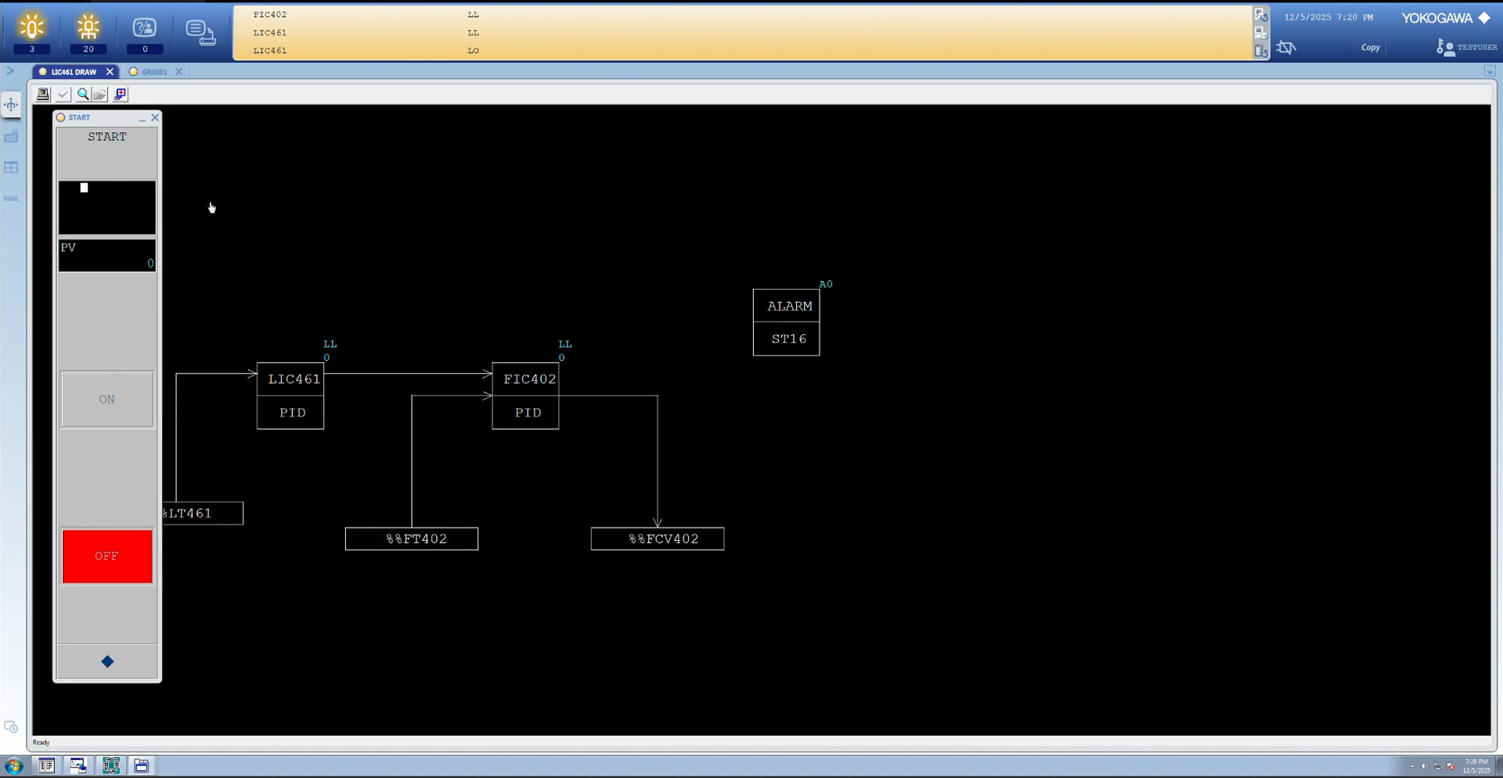
click(788, 312)
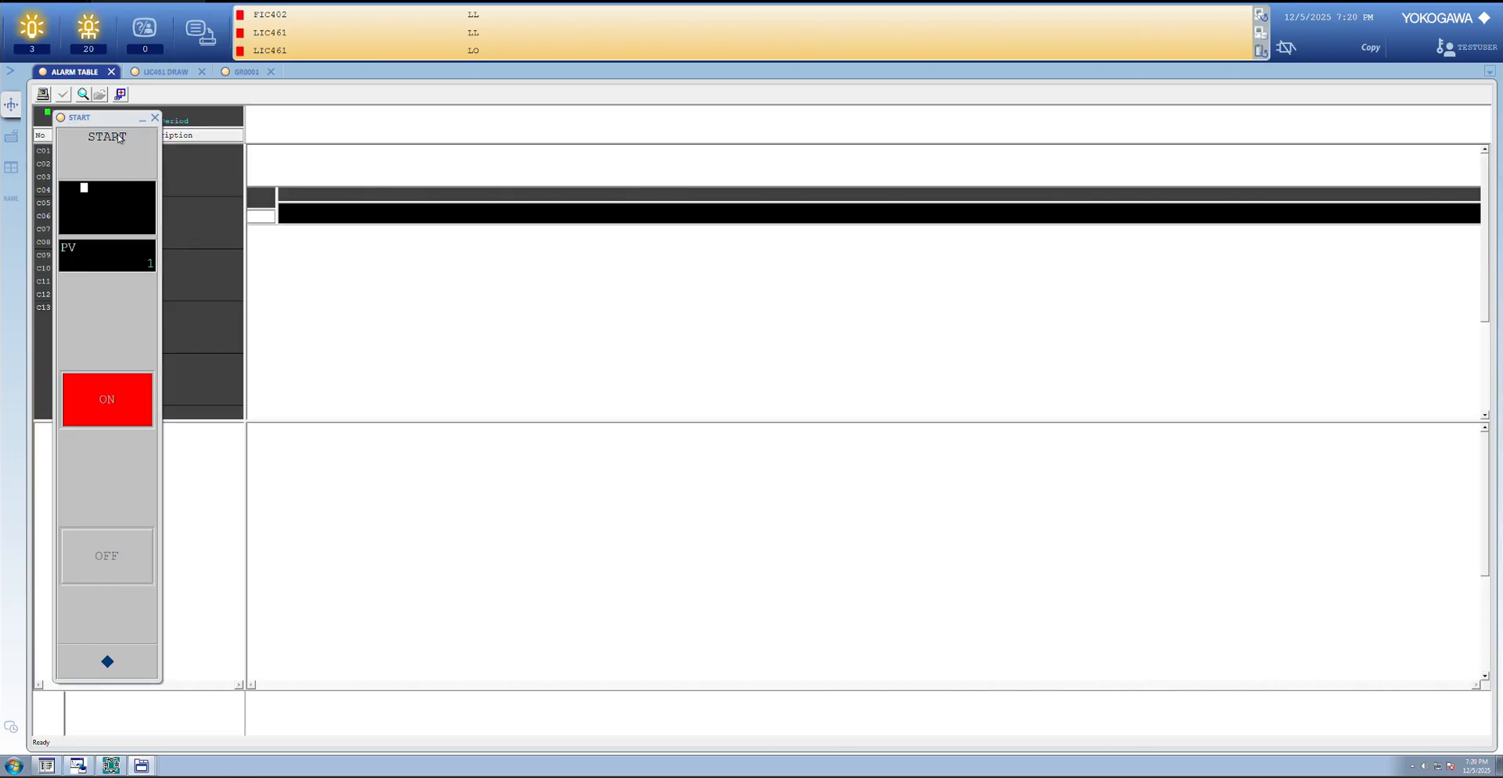
- Move the START faceplate clear of the ALARM table to examine its rules, then return to GR0001 and place the faceplate beside the tank graphic
drag(68, 119, 906, 160)
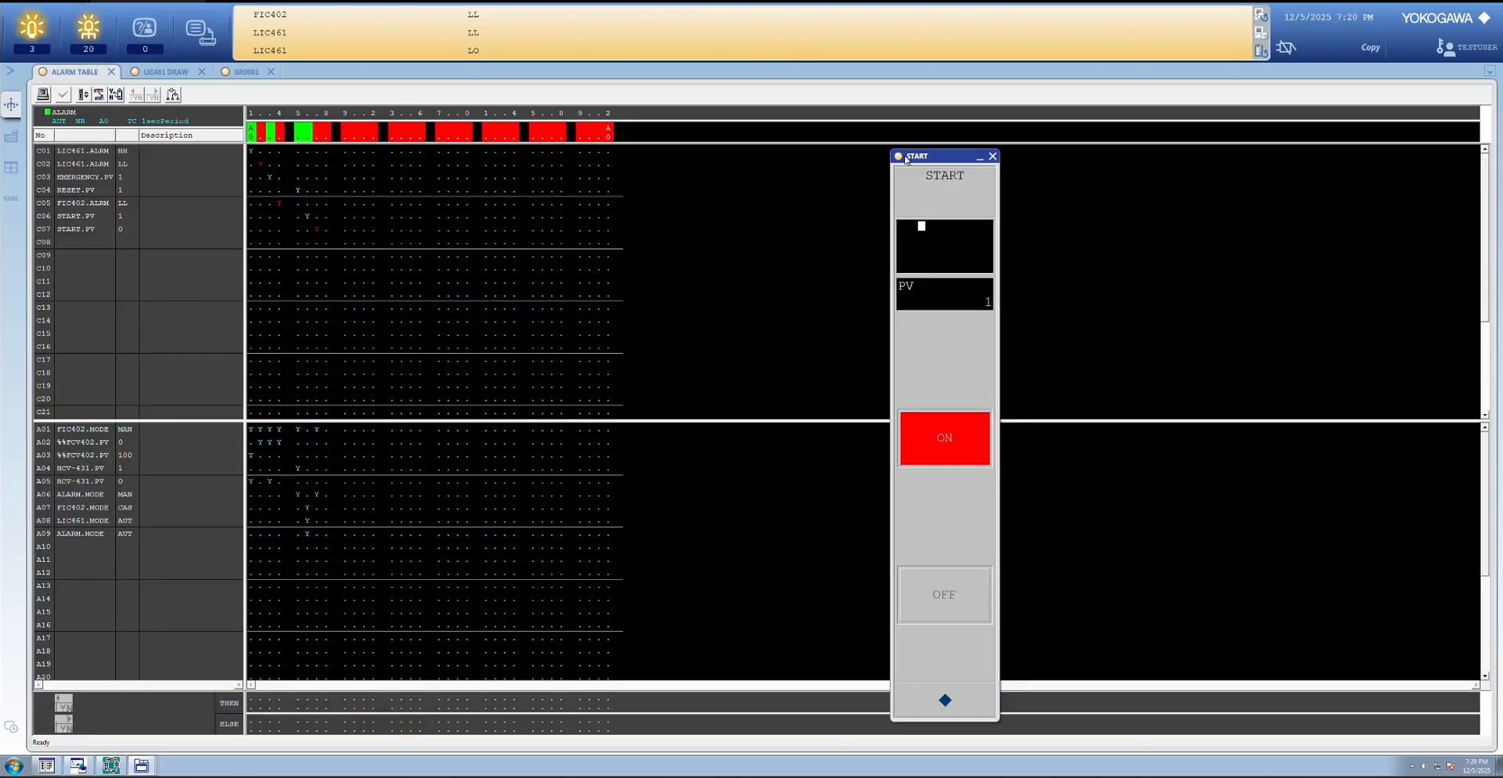
drag(998, 149, 1184, 130)
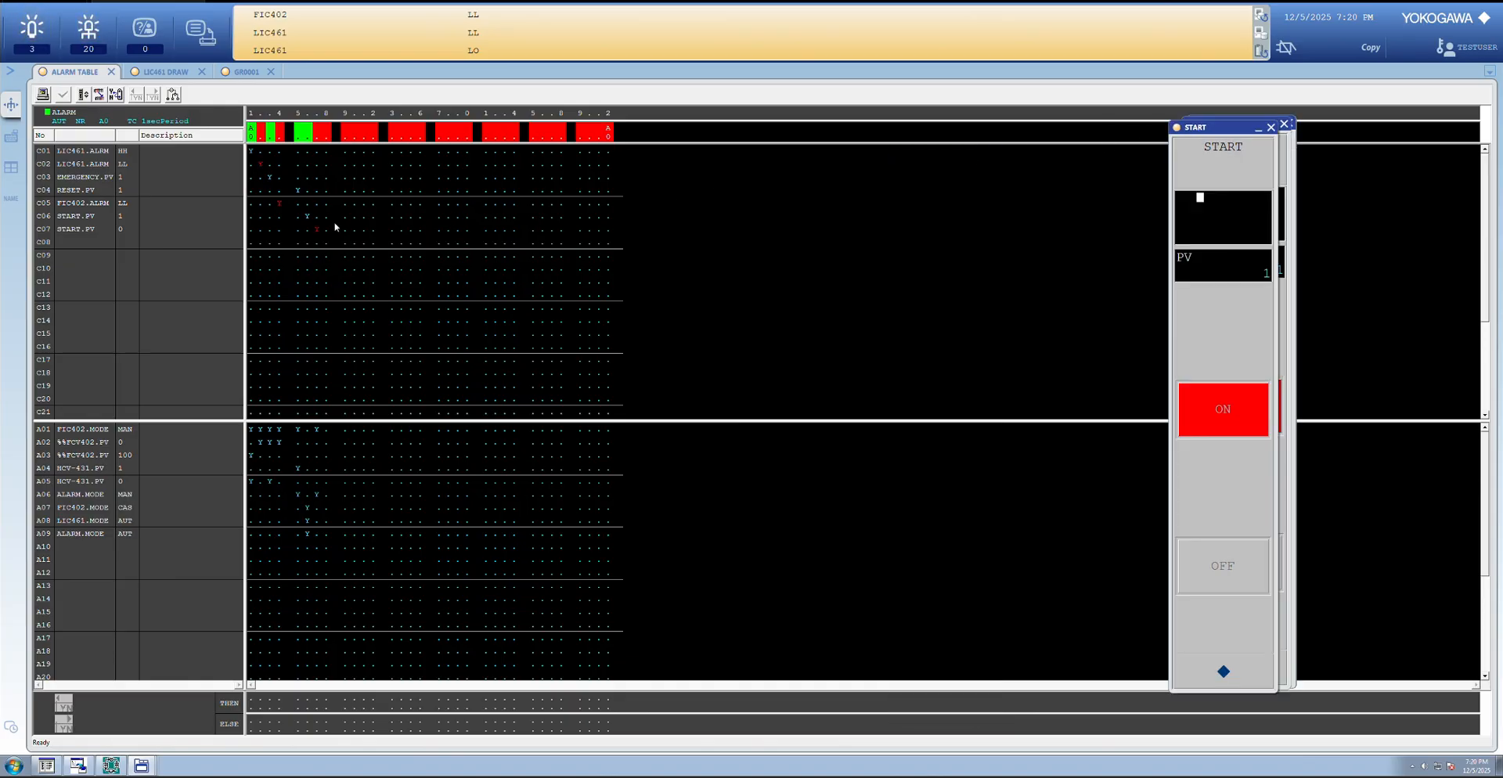
drag(336, 227, 692, 143)
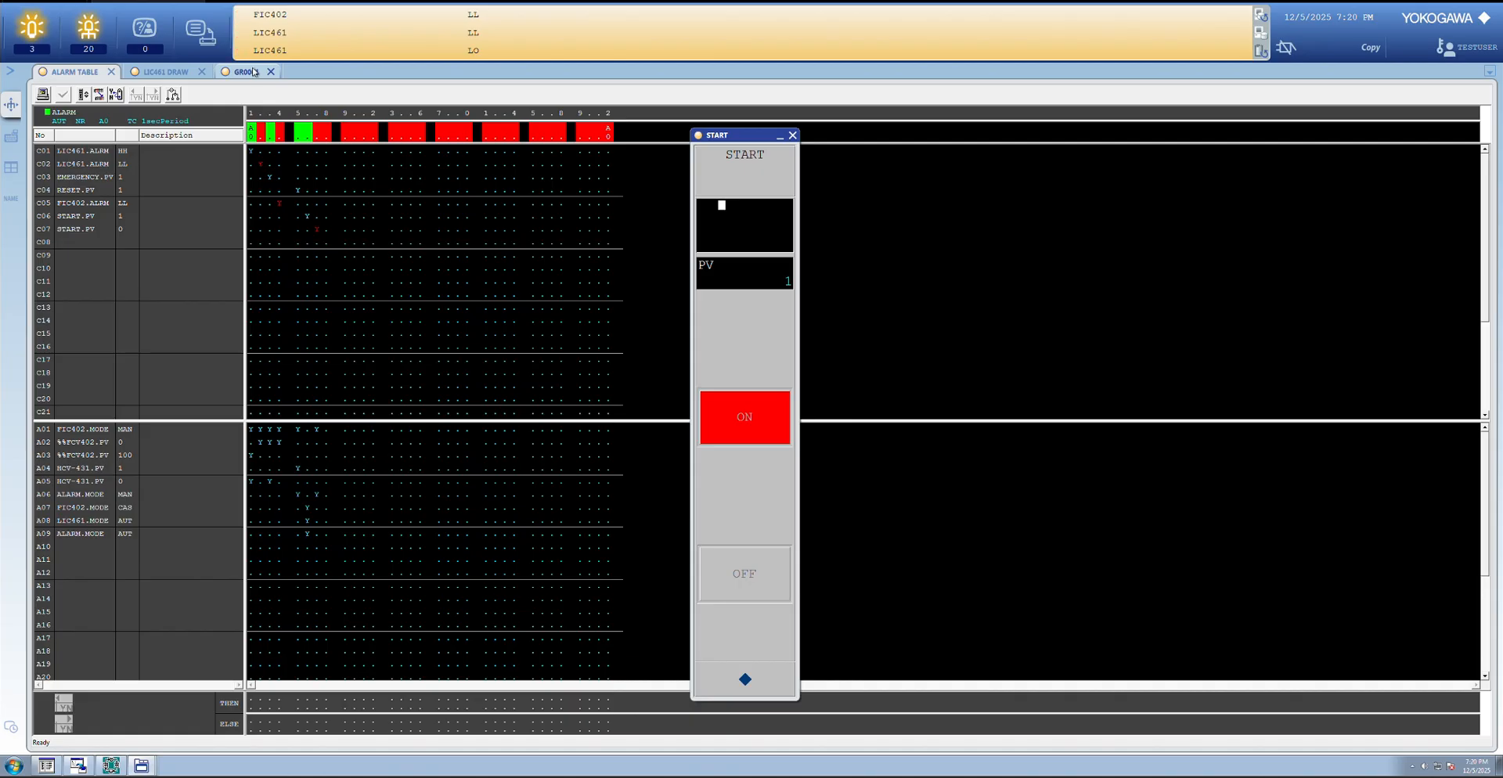
click(254, 72)
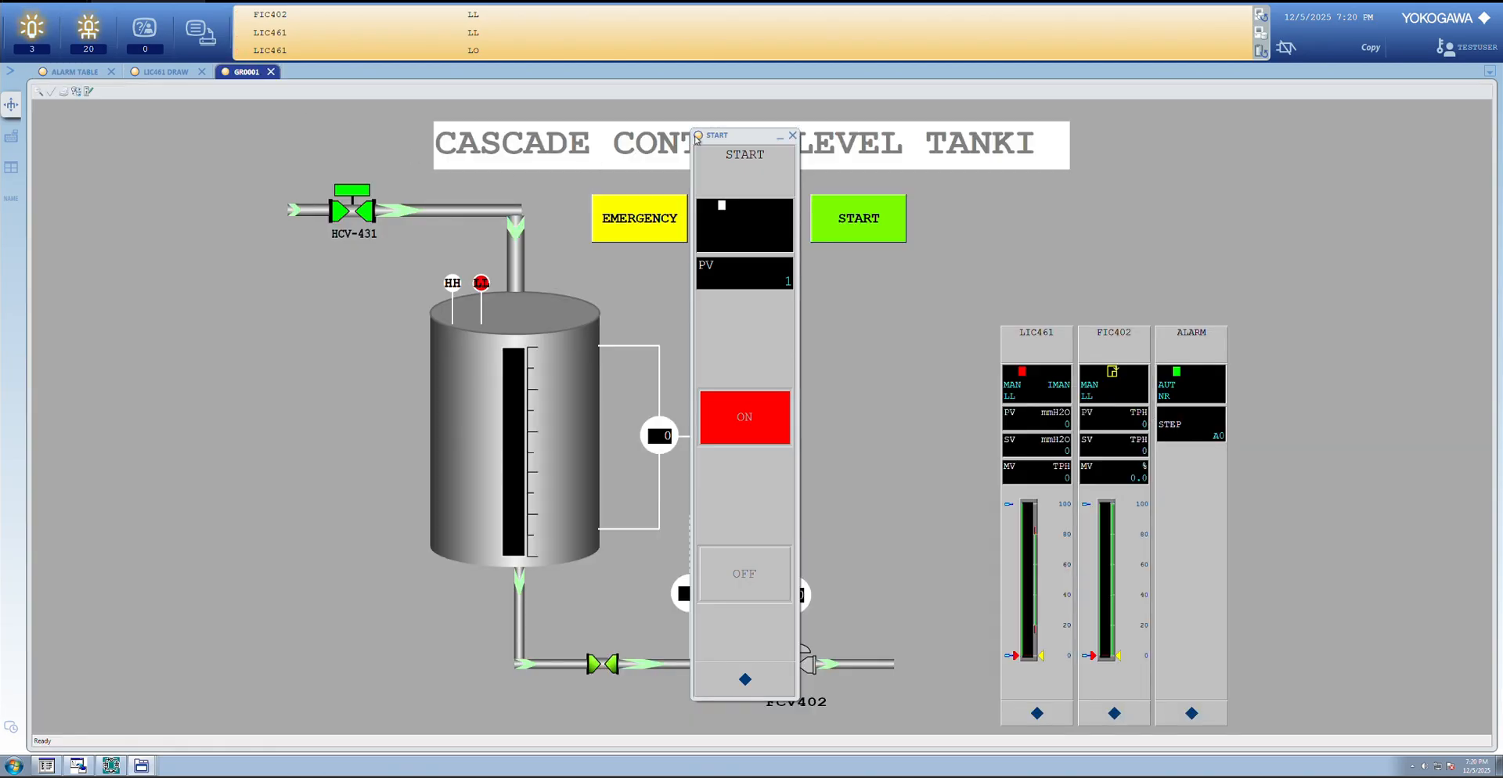
drag(723, 138, 143, 146)
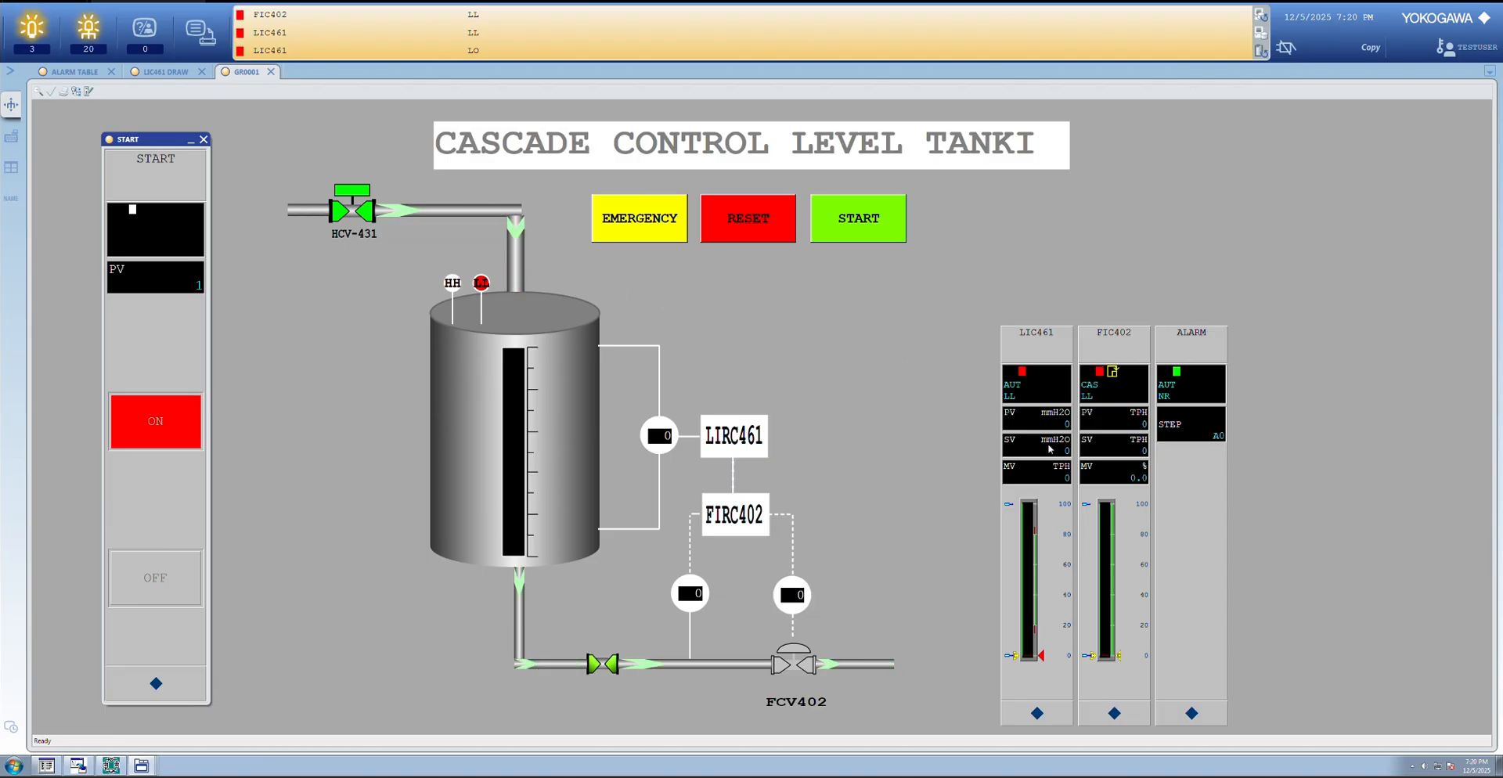
- Set LIC461's SV to 70 mmH2O and close the data entry window
click(1051, 446)
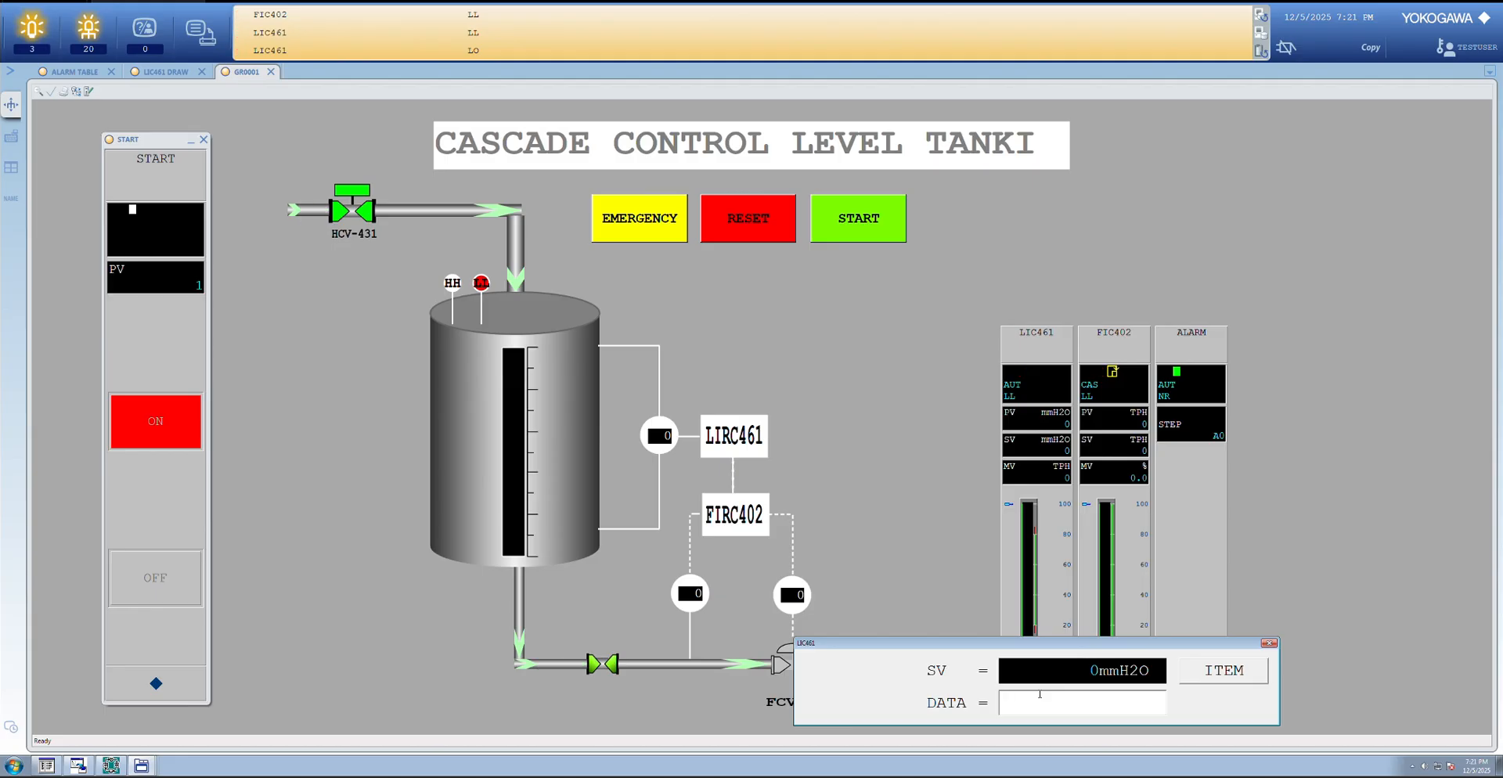
text(7)
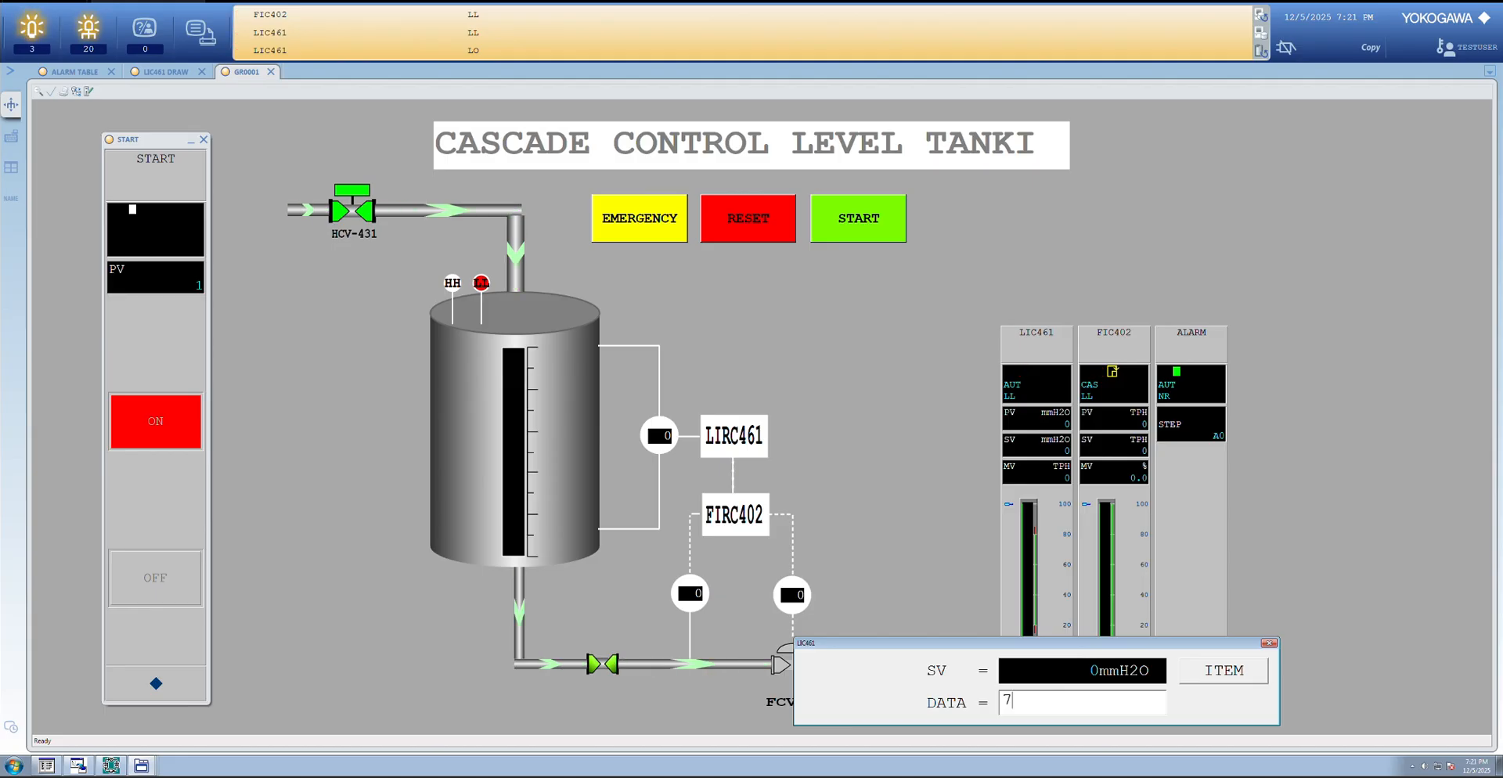
text(0)
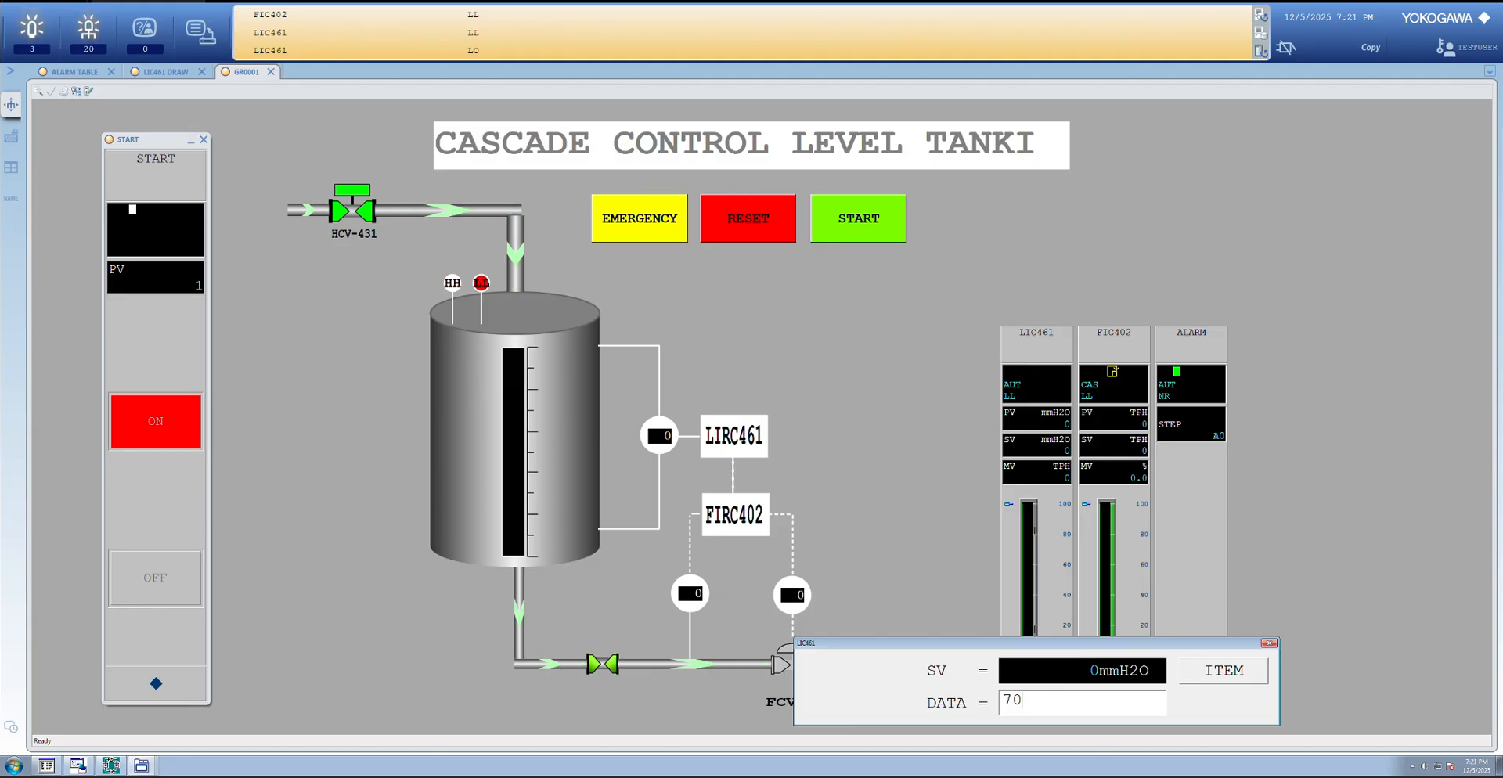
key(Return)
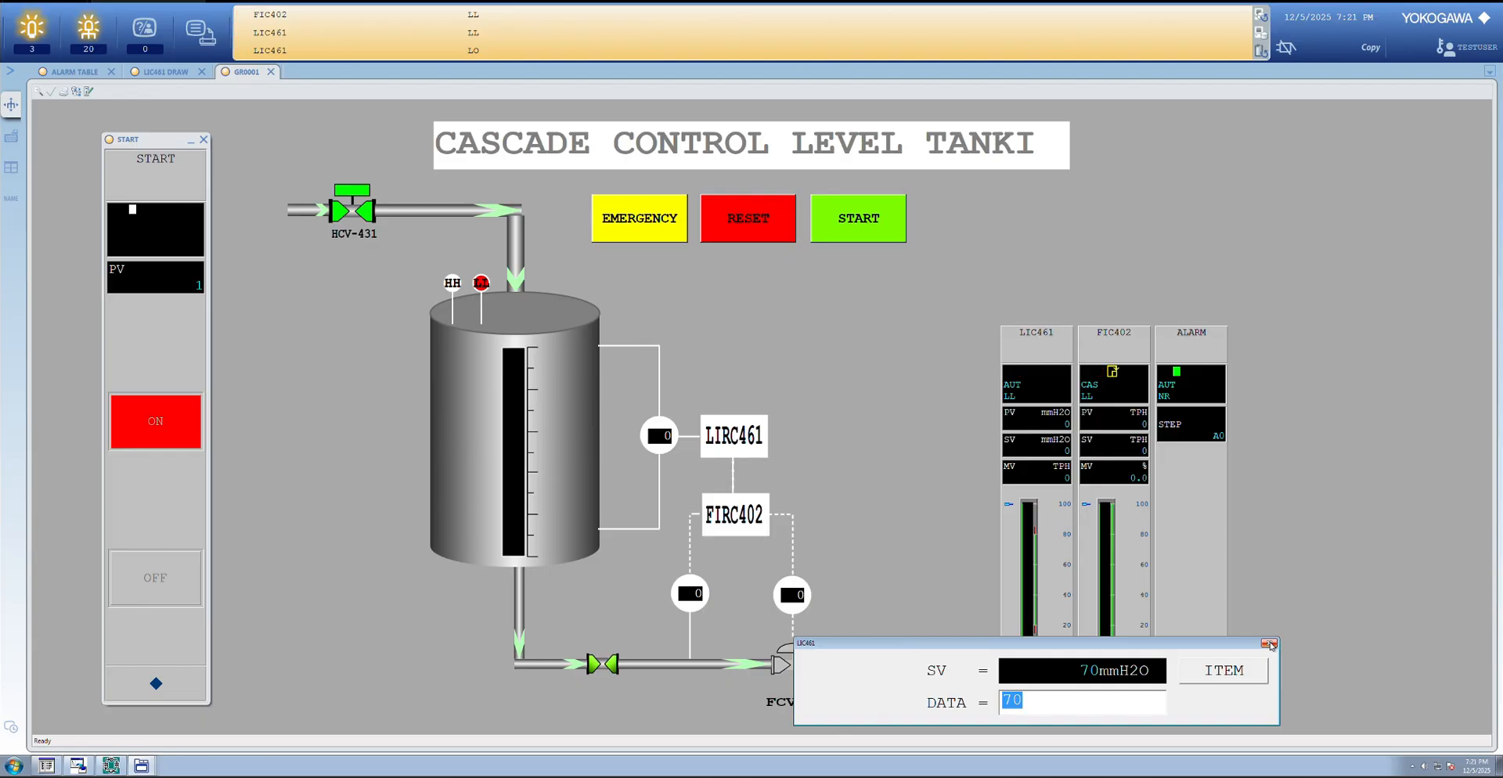
click(1269, 644)
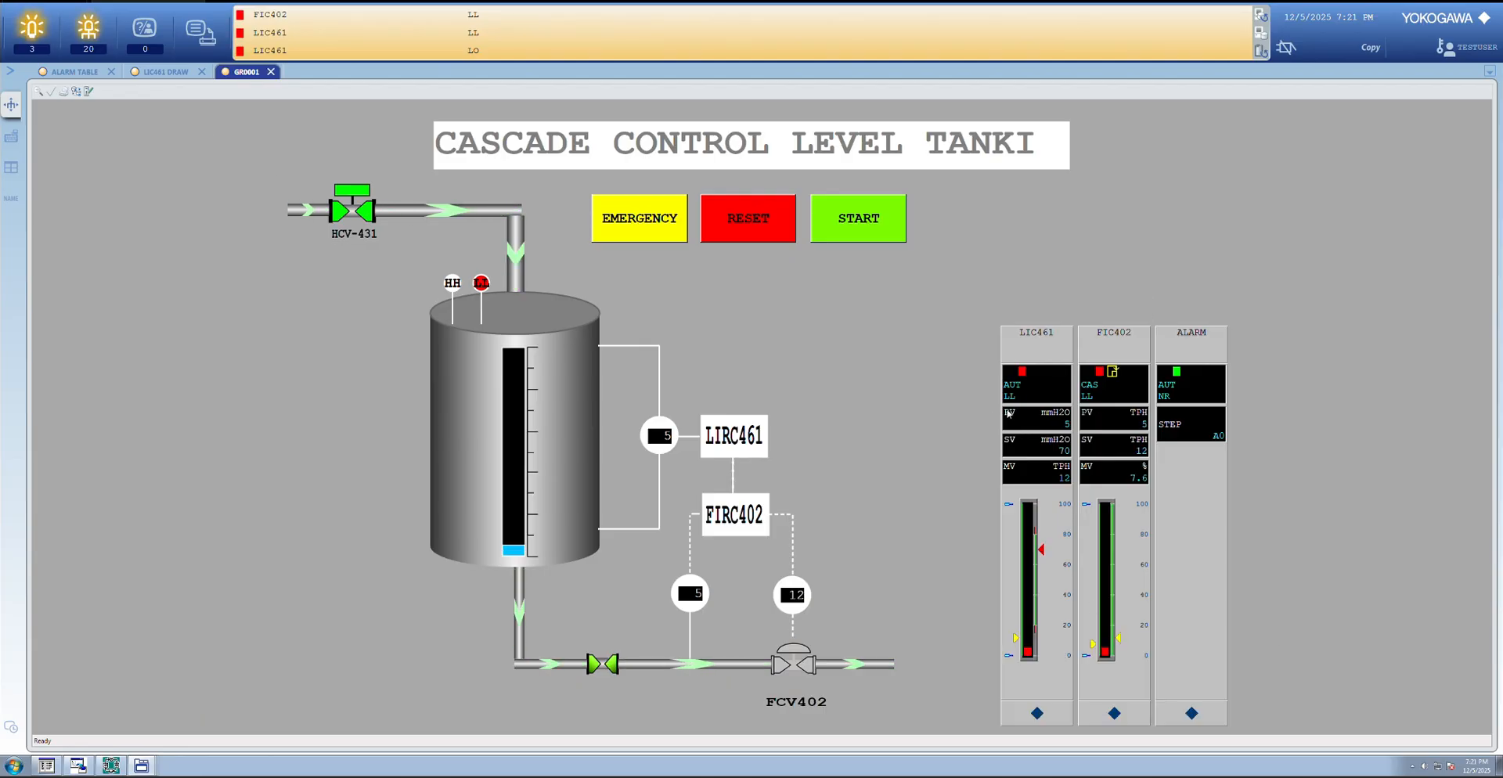